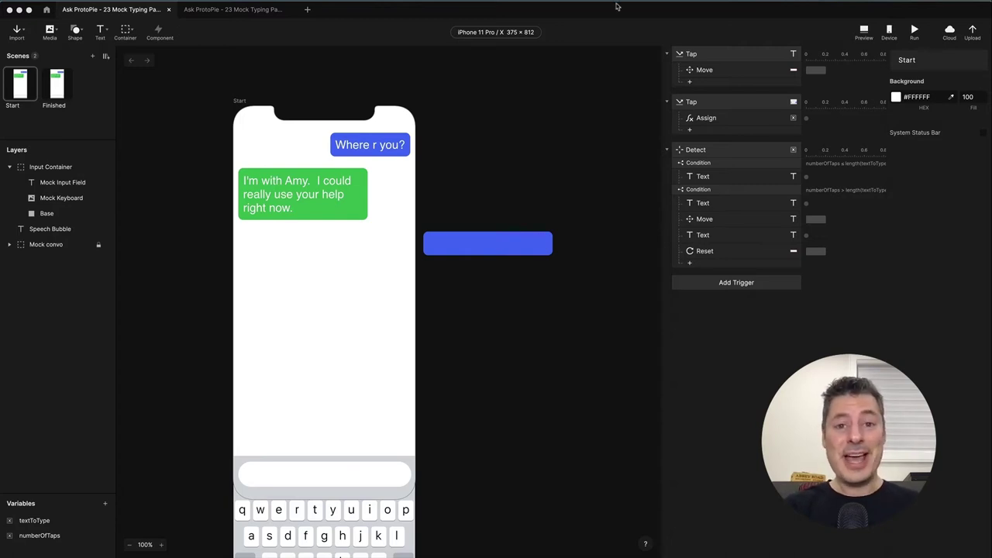
# Step: Preview the prototype, open the mock keyboard from the message field, then mock-type and send the reply "OMW"
pyautogui.click(864, 31)
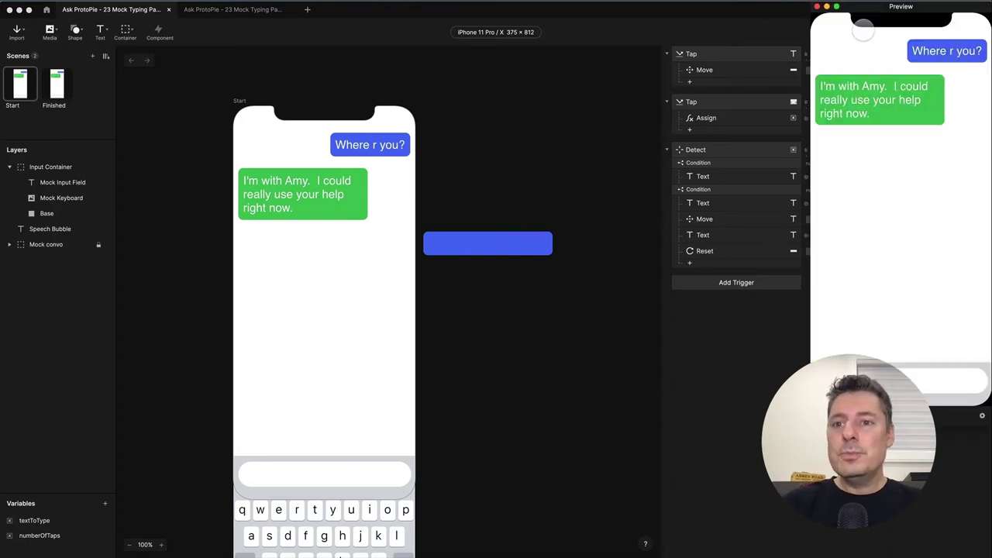
pyautogui.moveTo(865, 7); pyautogui.dragTo(349, 58)
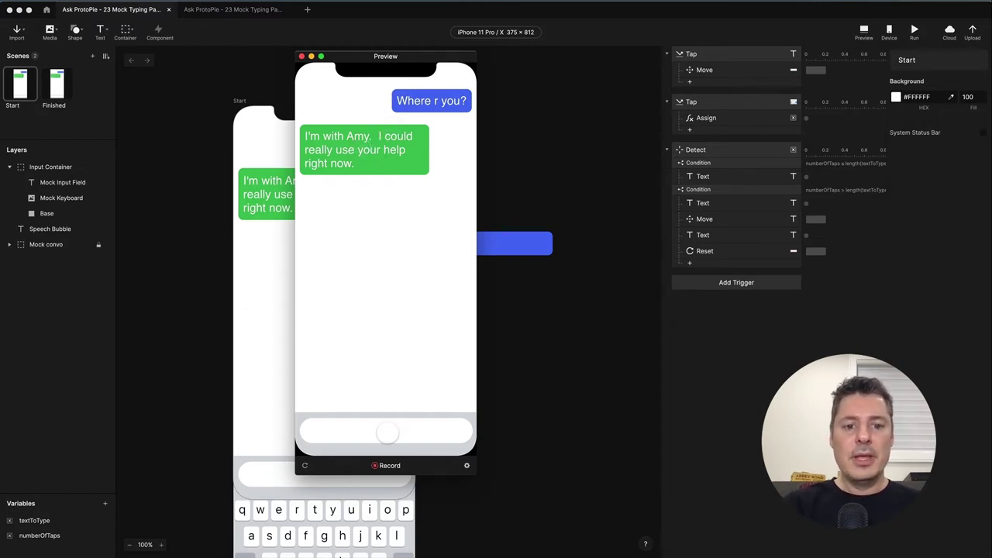
pyautogui.click(387, 433)
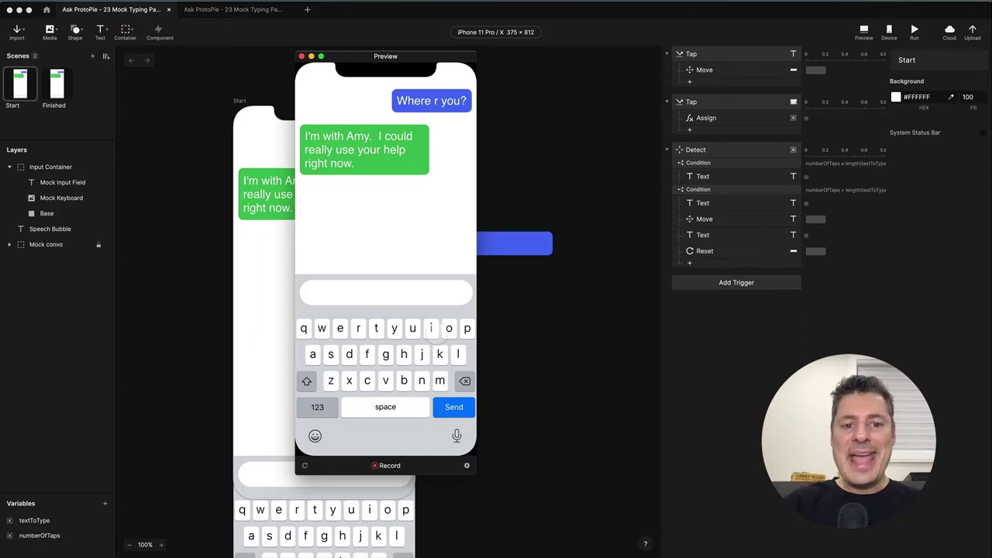
pyautogui.click(419, 339)
pyautogui.click(417, 335)
pyautogui.click(354, 341)
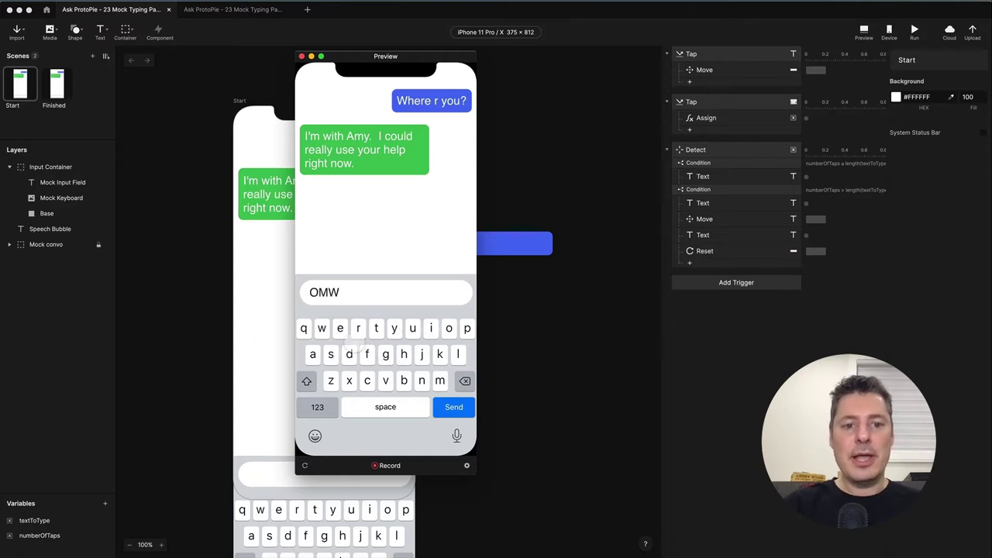
pyautogui.click(352, 356)
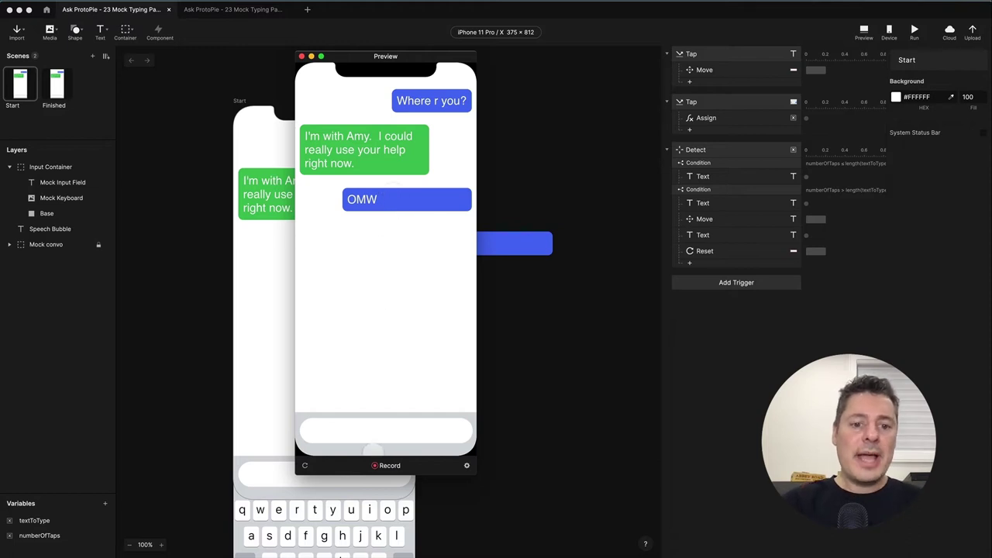
# Step: Restart the preview, mock-type "OMW" again in the message field without sending it, and close the preview
pyautogui.click(304, 466)
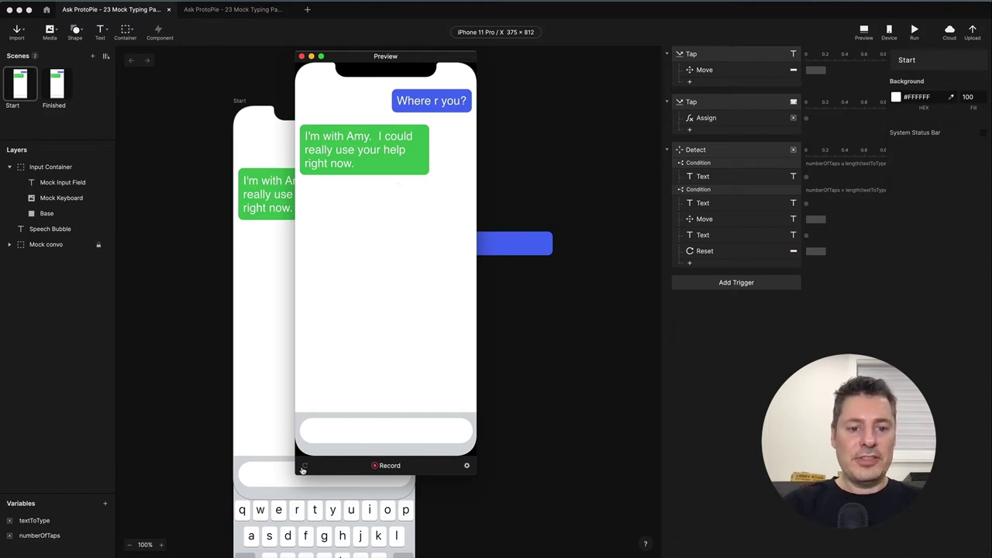
pyautogui.click(382, 429)
pyautogui.click(369, 356)
pyautogui.click(369, 358)
pyautogui.click(368, 357)
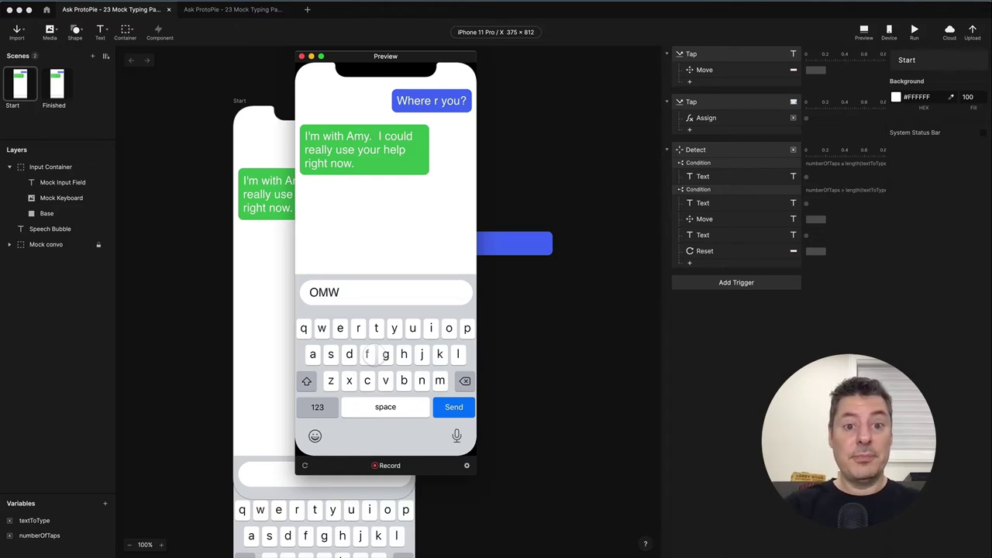
pyautogui.click(303, 58)
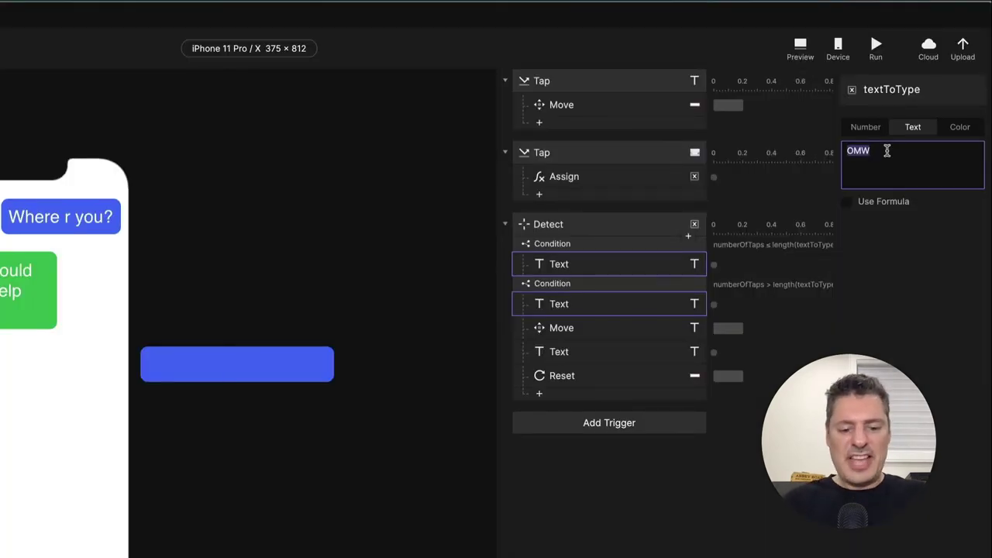
# Step: Set the textToType variable's text to "I can't deal with your drama right now!"
pyautogui.write('I can')
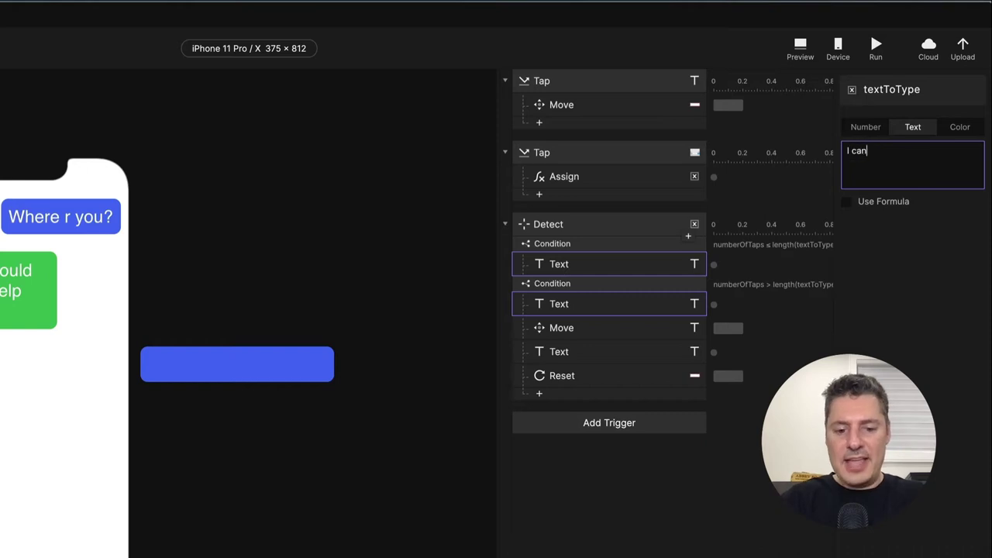
pyautogui.write("'t deal with yo")
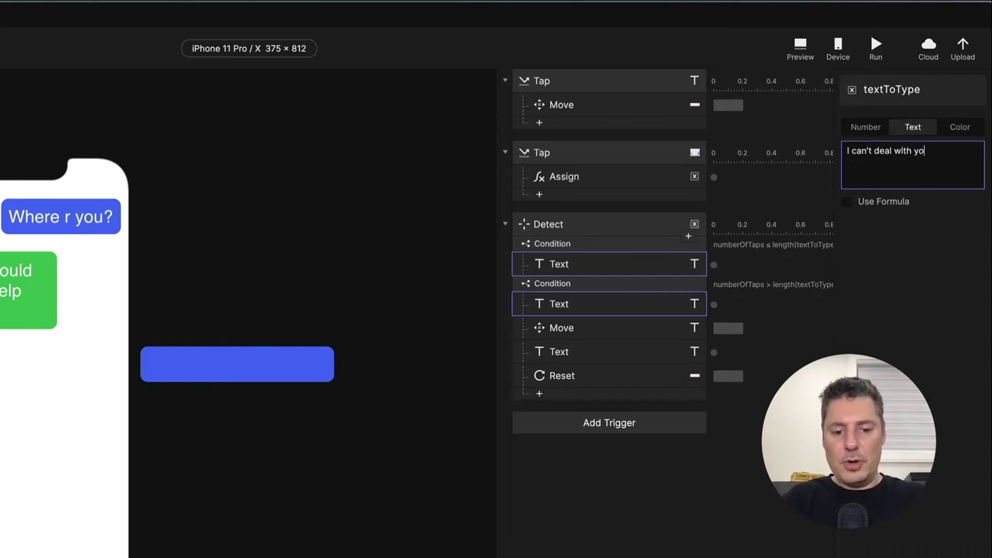
pyautogui.write('ur drame right now!')
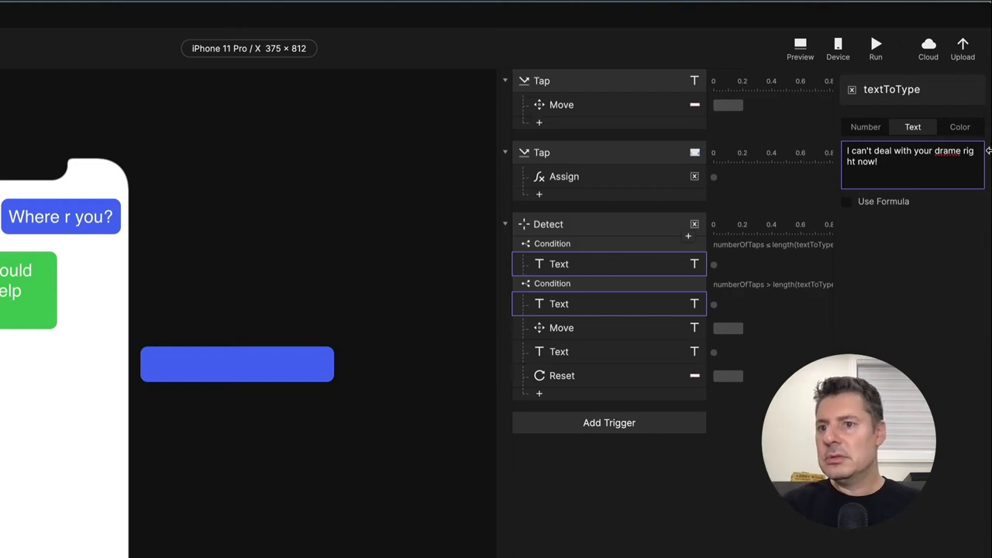
pyautogui.click(962, 150)
pyautogui.press('BackSpace')
pyautogui.write('a')
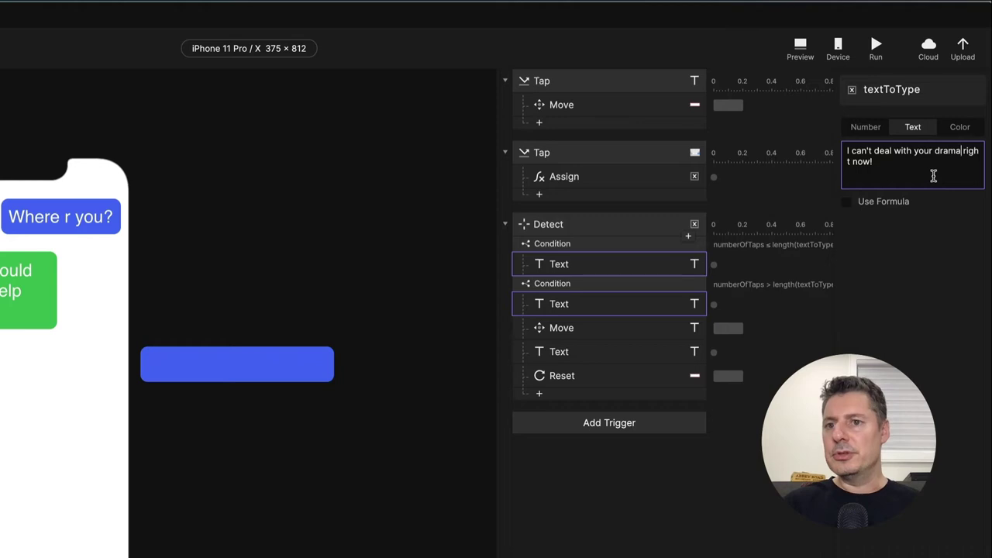
# Step: Preview the prototype and mock-type the longer message on the keyboard to check how it fits the input field, closing the preview when finished
pyautogui.click(798, 48)
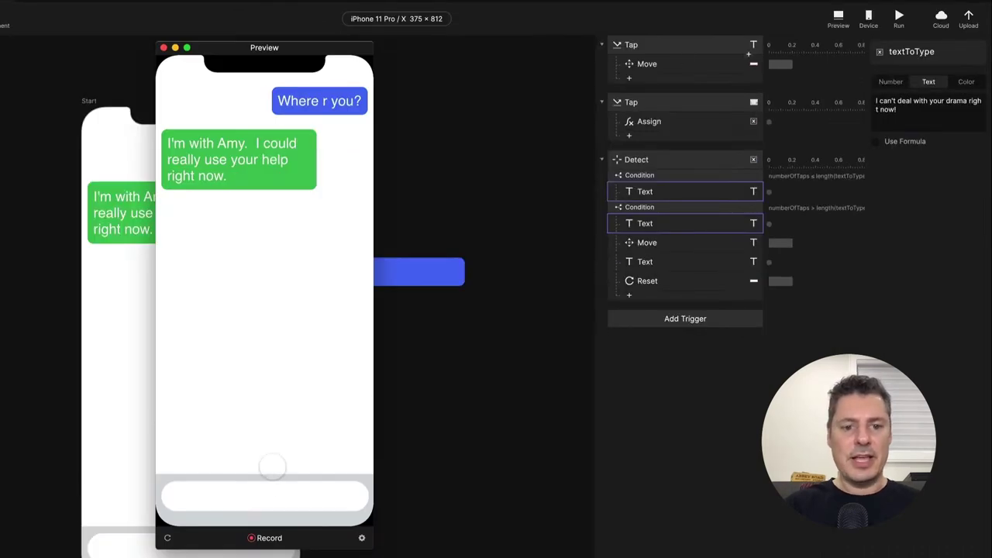
pyautogui.click(263, 496)
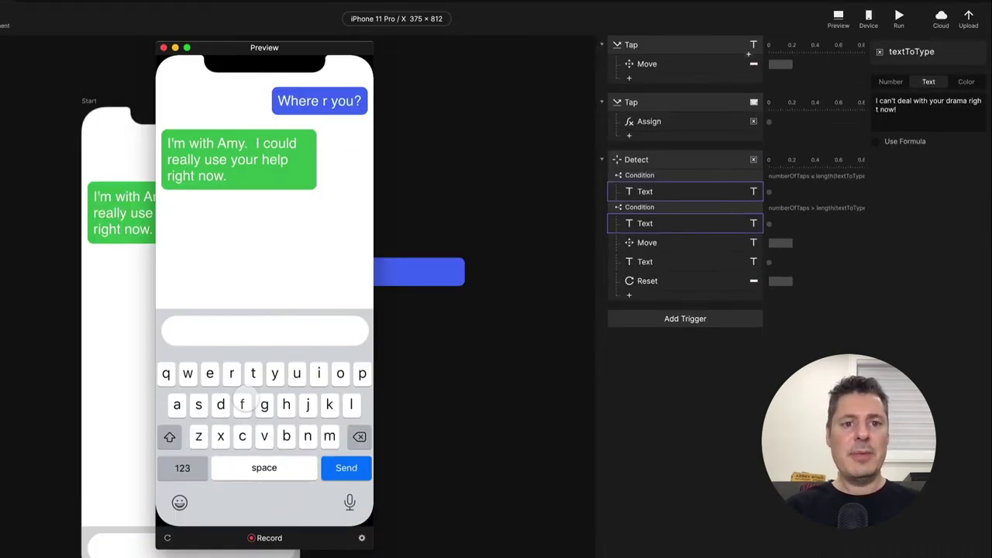
pyautogui.click(242, 404)
pyautogui.click(242, 404)
pyautogui.click(242, 404)
pyautogui.click(241, 403)
pyautogui.click(242, 404)
pyautogui.click(242, 403)
pyautogui.tripleClick(242, 404)
pyautogui.tripleClick(242, 404)
pyautogui.tripleClick(242, 403)
pyautogui.doubleClick(242, 404)
pyautogui.doubleClick(242, 404)
pyautogui.doubleClick(242, 403)
pyautogui.doubleClick(241, 403)
pyautogui.doubleClick(242, 404)
pyautogui.tripleClick(242, 404)
pyautogui.click(242, 403)
pyautogui.doubleClick(242, 404)
pyautogui.doubleClick(242, 404)
pyautogui.click(242, 404)
pyautogui.click(164, 47)
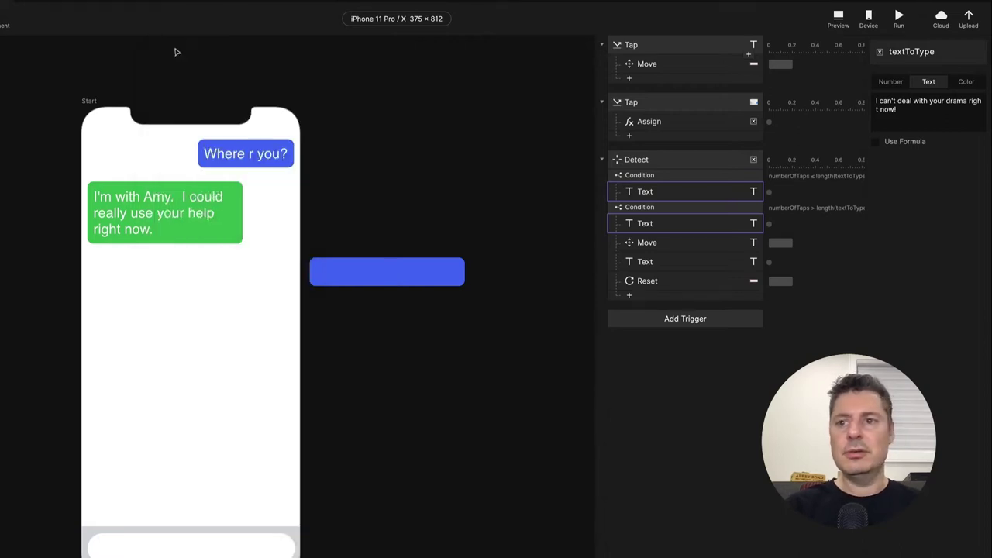
# Step: Shorten the textToType variable's text to "I can't deal with your drama!"
pyautogui.click(970, 116)
pyautogui.moveTo(967, 100); pyautogui.dragTo(978, 140)
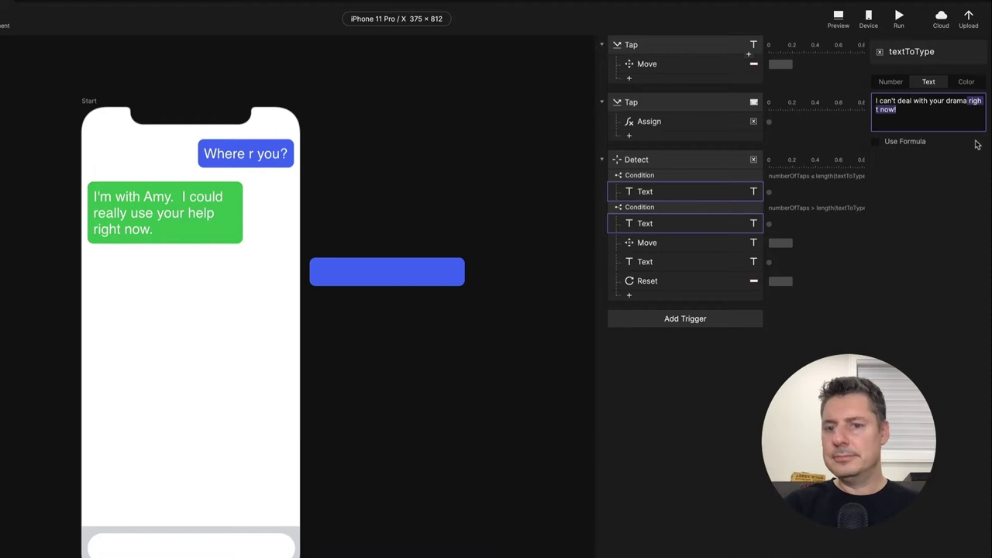
pyautogui.press('BackSpace')
pyautogui.write('!')
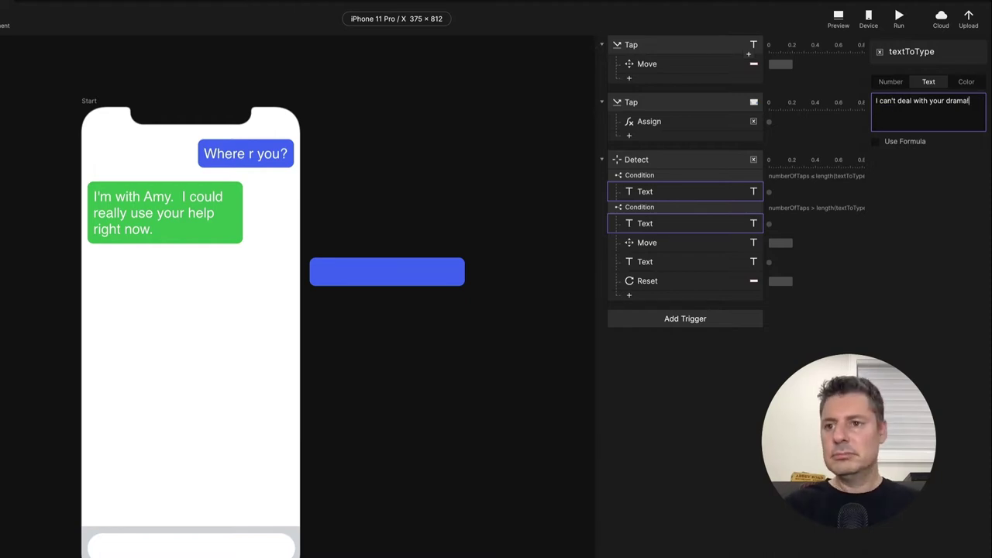
# Step: Preview the prototype, mock-type the whole shortened message into the input field, and close the preview
pyautogui.click(837, 17)
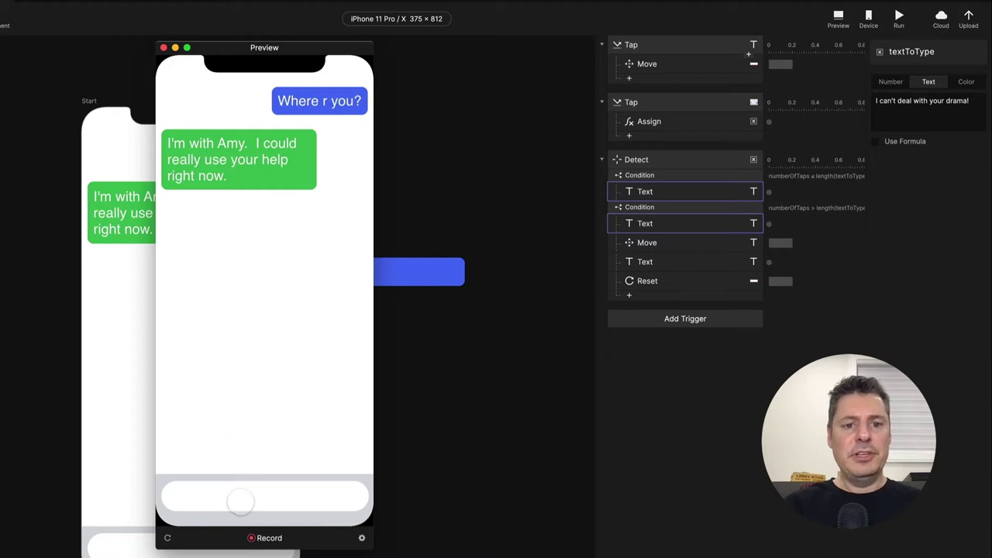
pyautogui.click(256, 497)
pyautogui.click(264, 435)
pyautogui.click(264, 435)
pyautogui.click(264, 435)
pyautogui.click(265, 436)
pyautogui.click(265, 435)
pyautogui.click(264, 436)
pyautogui.click(265, 436)
pyautogui.click(264, 435)
pyautogui.tripleClick(265, 436)
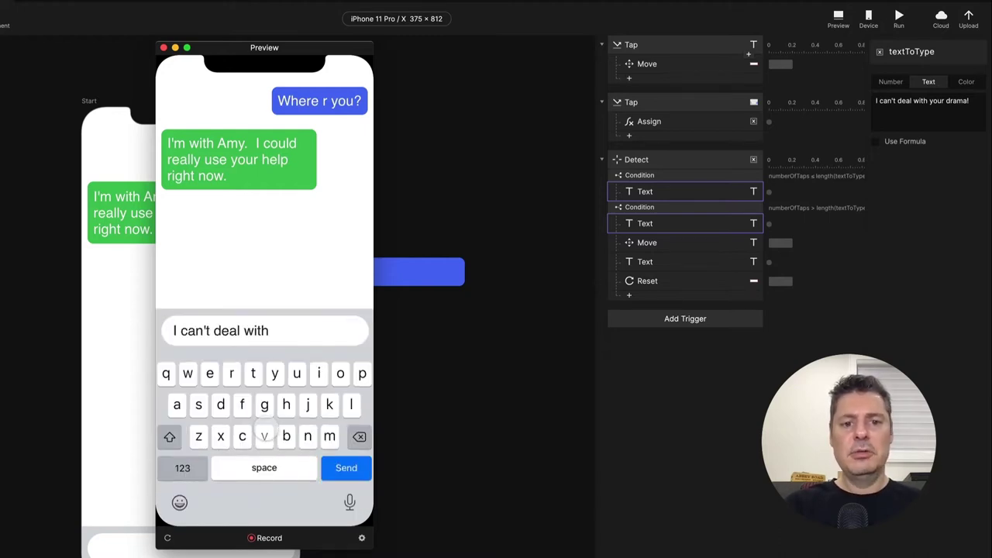
pyautogui.tripleClick(265, 436)
pyautogui.doubleClick(265, 435)
pyautogui.doubleClick(265, 436)
pyautogui.doubleClick(264, 436)
pyautogui.doubleClick(264, 435)
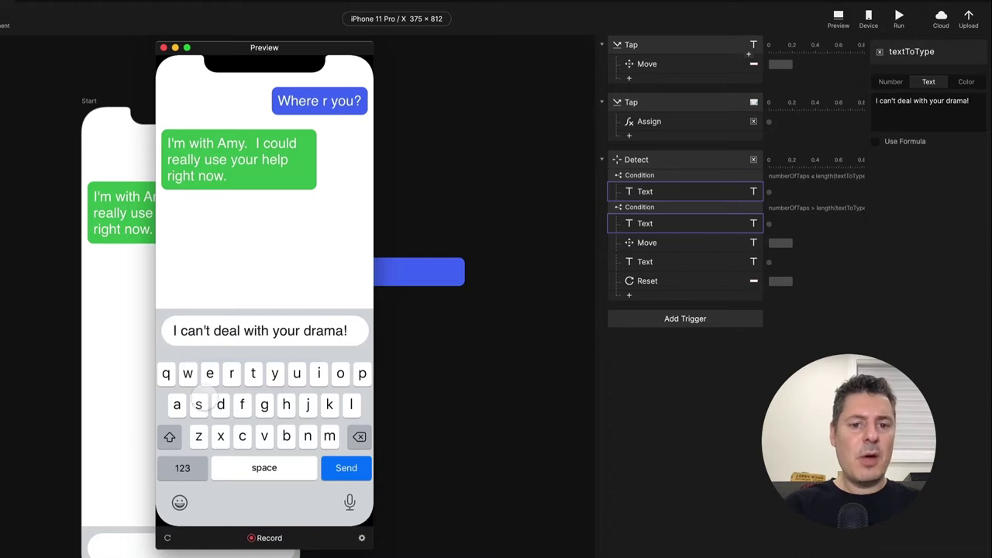
pyautogui.click(163, 47)
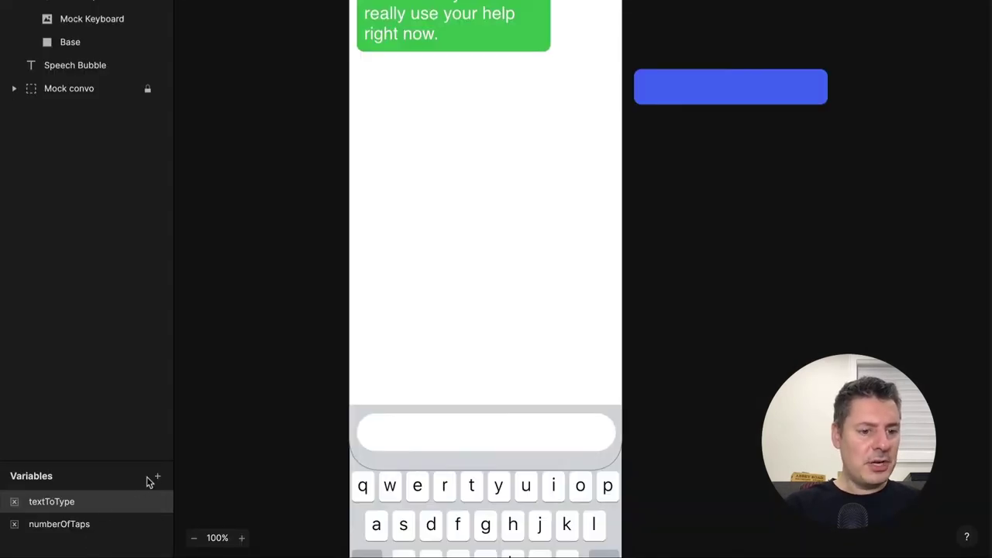
# Step: Add a variable for this scene only and name it secondTextToType
pyautogui.click(161, 479)
pyautogui.click(122, 510)
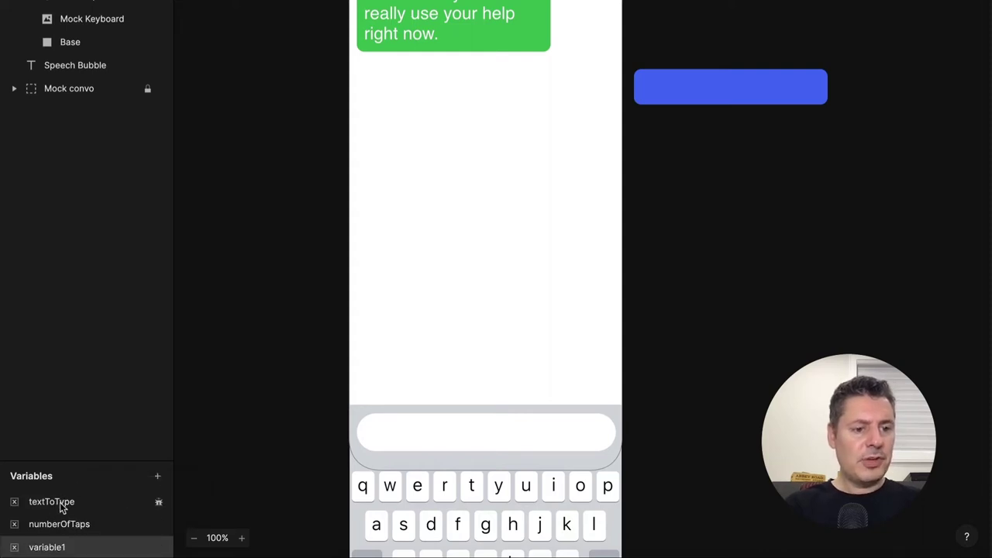
pyautogui.doubleClick(59, 547)
pyautogui.write('secondTe')
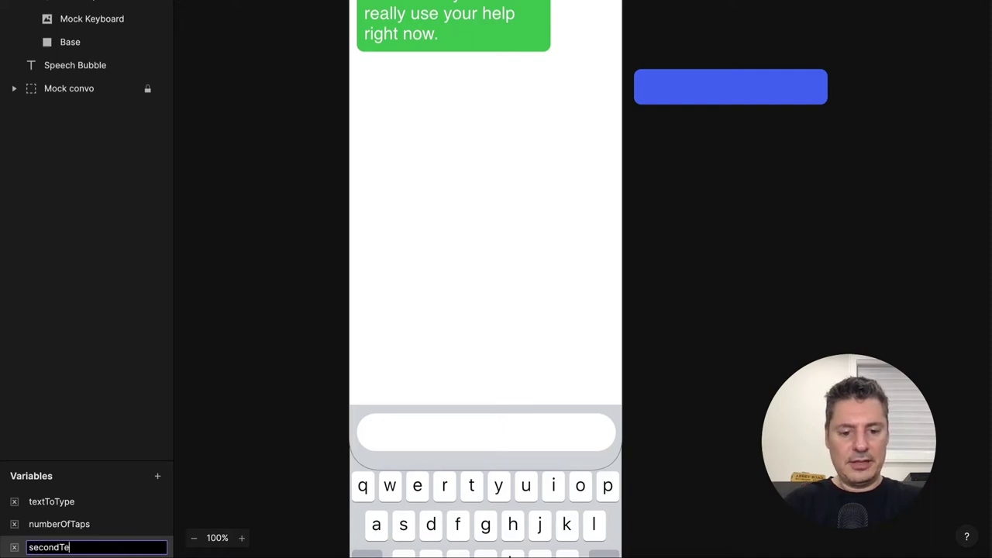
pyautogui.write('xtToType')
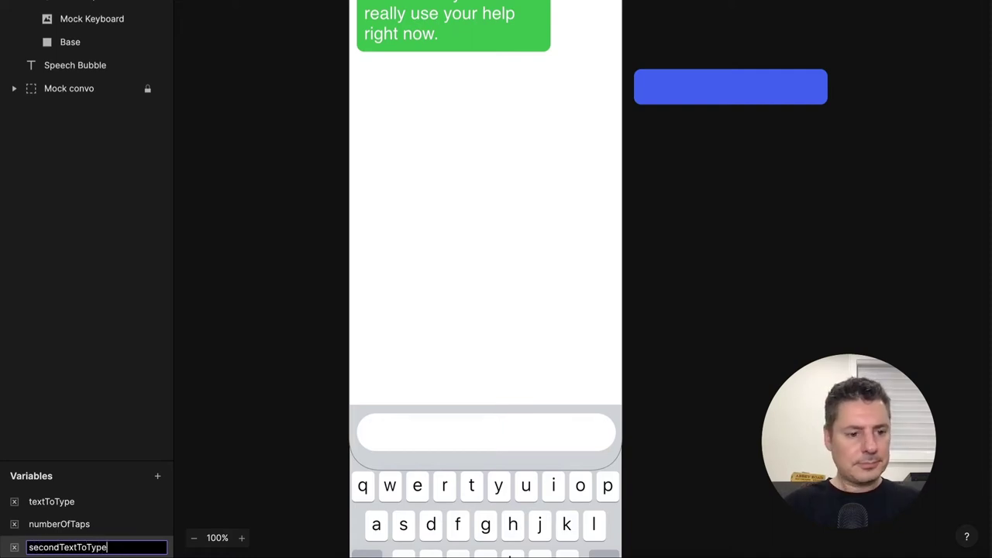
pyautogui.press('Return')
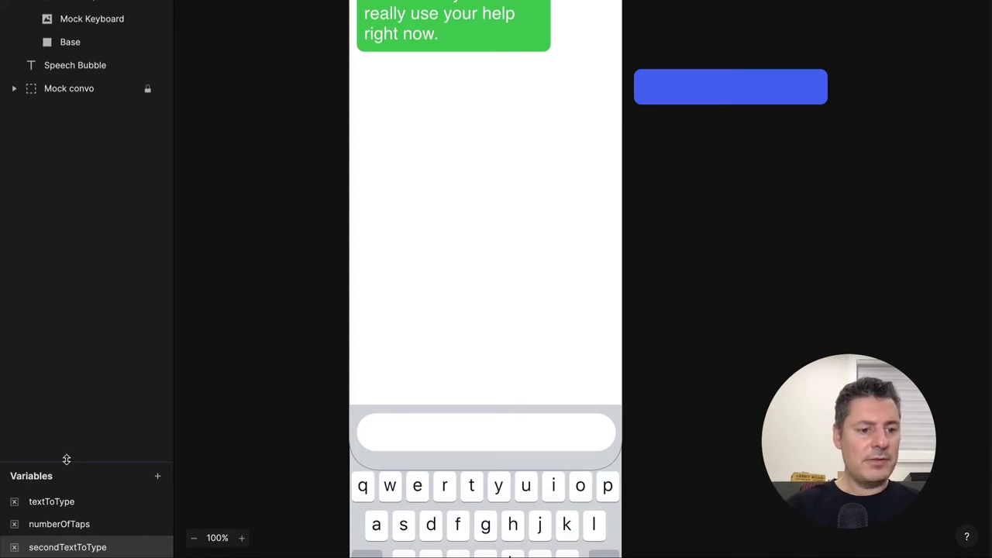
# Step: Enlarge the variables area and add another variable for this scene, named phase
pyautogui.moveTo(66, 460); pyautogui.dragTo(80, 311)
pyautogui.click(157, 327)
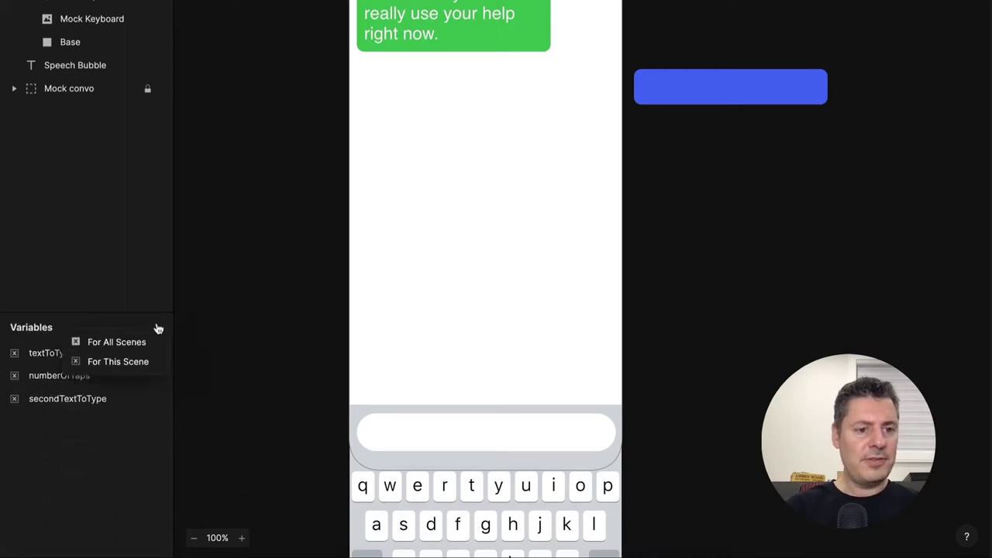
pyautogui.click(120, 362)
pyautogui.doubleClick(51, 422)
pyautogui.write('phase')
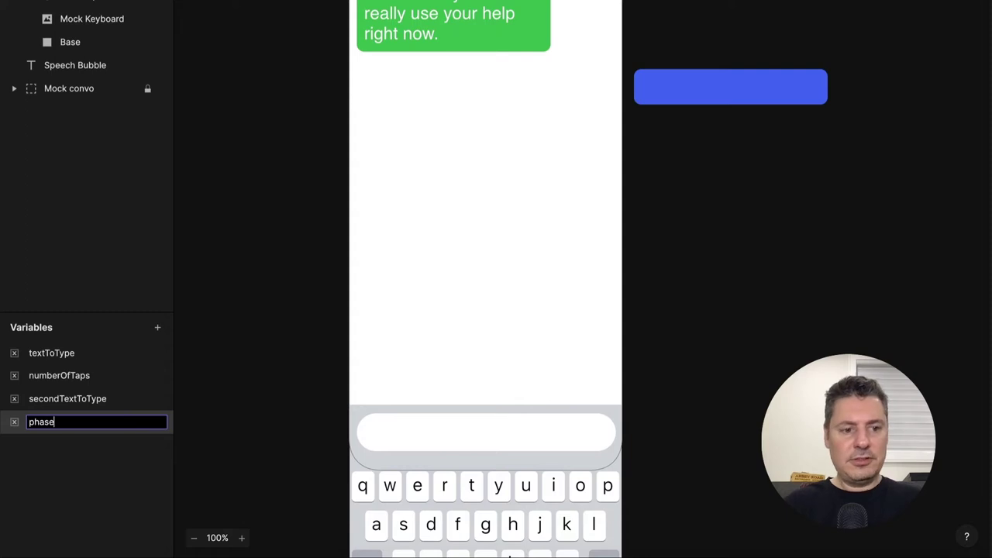
pyautogui.press('Return')
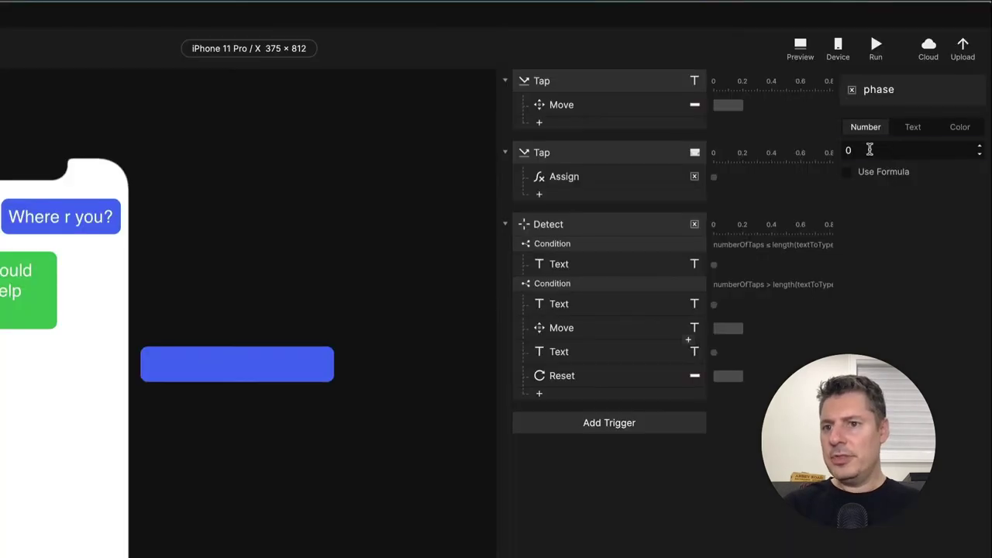
# Step: Set the phase variable's number value to 1
pyautogui.click(869, 149)
pyautogui.press('BackSpace')
pyautogui.write('1')
pyautogui.press('Return')
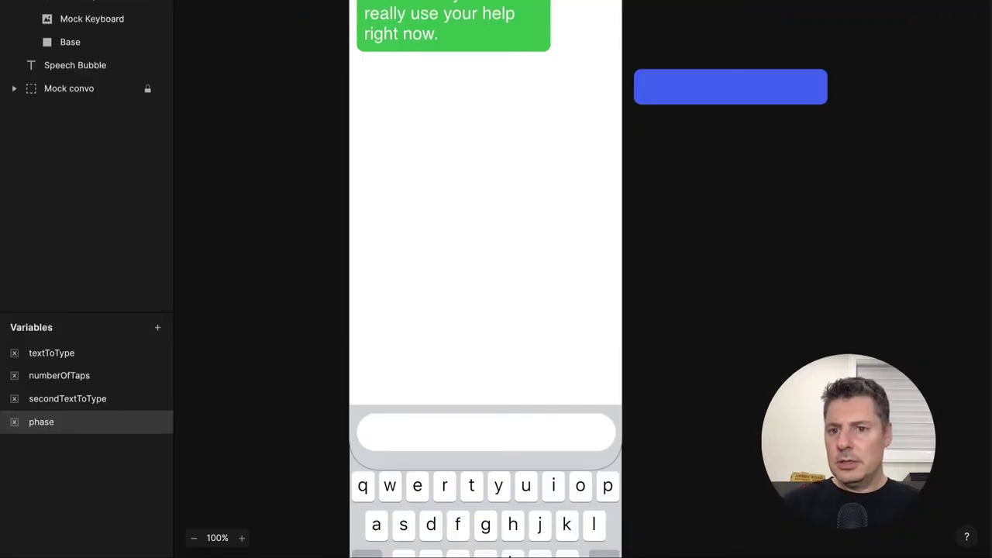
# Step: Change the secondTextToType variable to the Text type and set its value to "Hang tight! Coming soon."
pyautogui.click(80, 400)
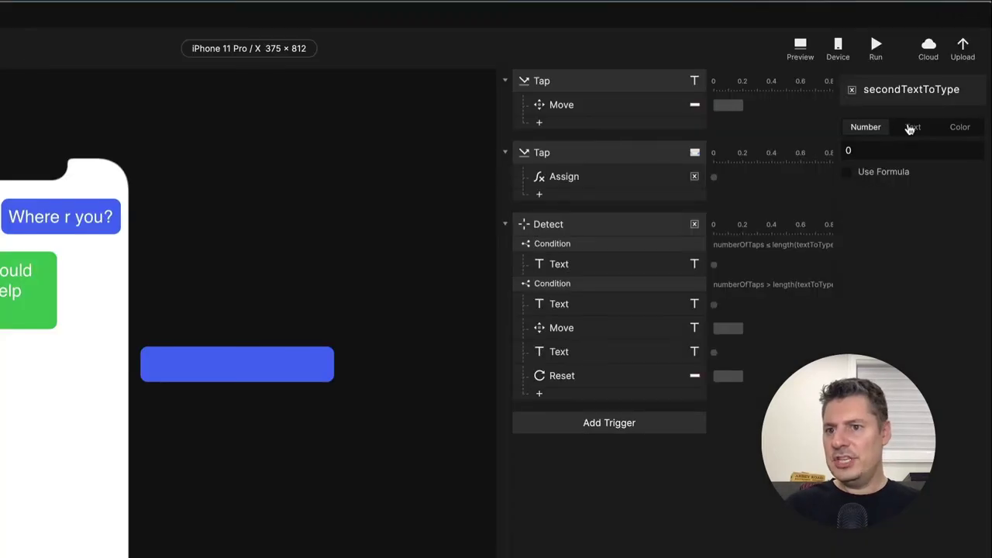
pyautogui.click(913, 128)
pyautogui.click(900, 160)
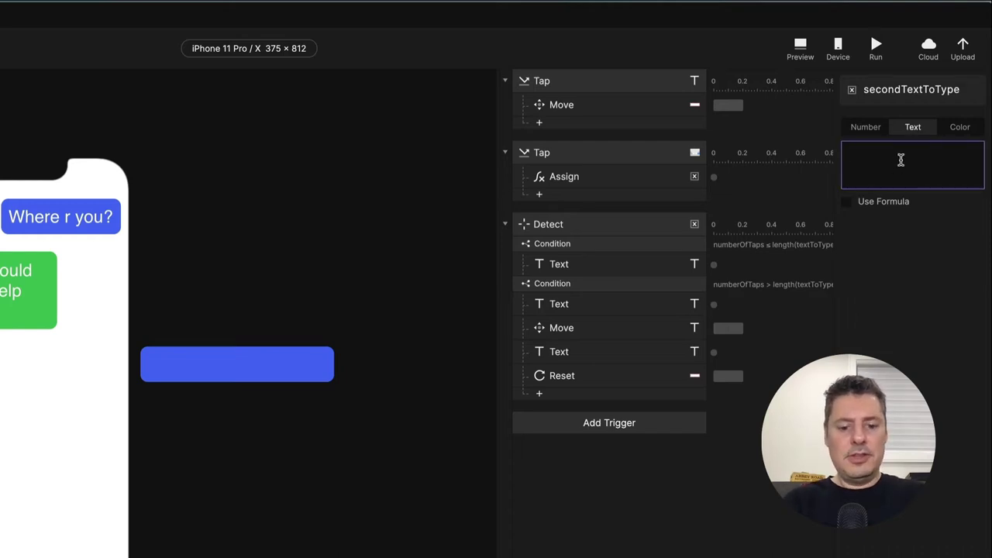
pyautogui.write('Hang tight!')
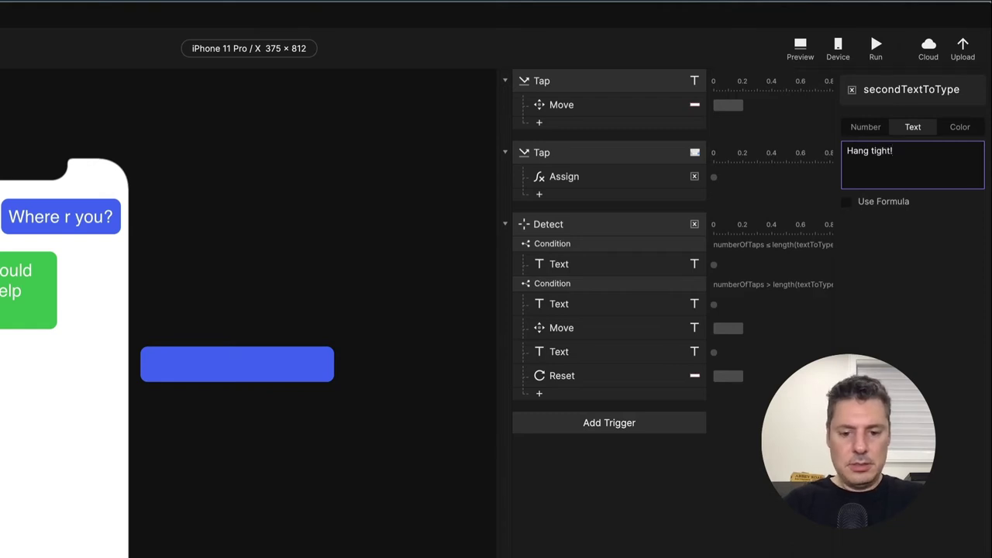
pyautogui.write(' Comng soon.')
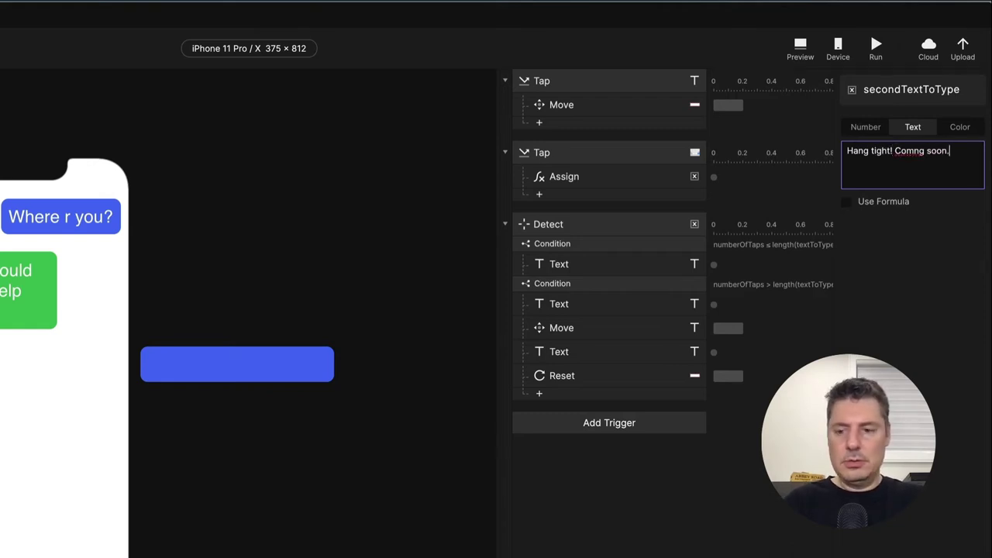
pyautogui.click(916, 150)
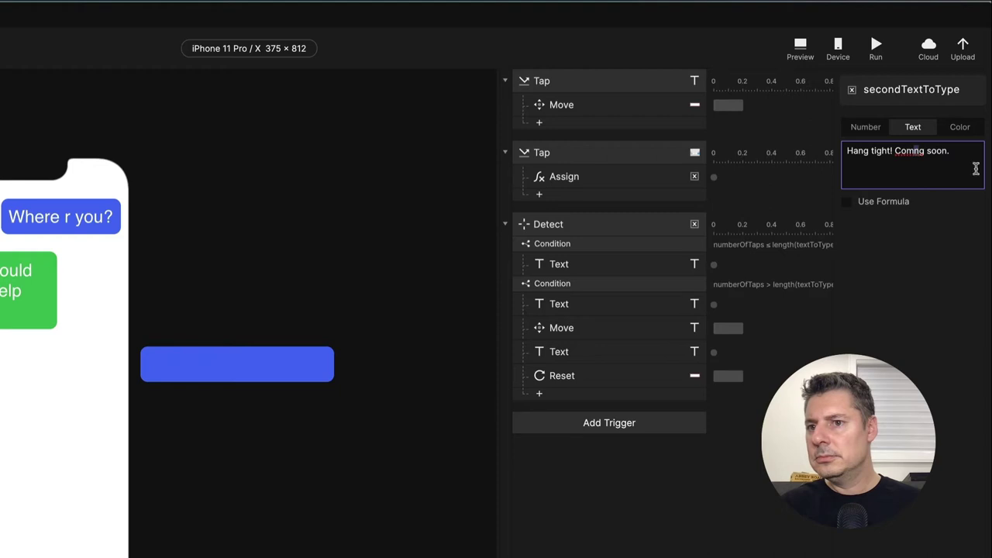
pyautogui.write('i')
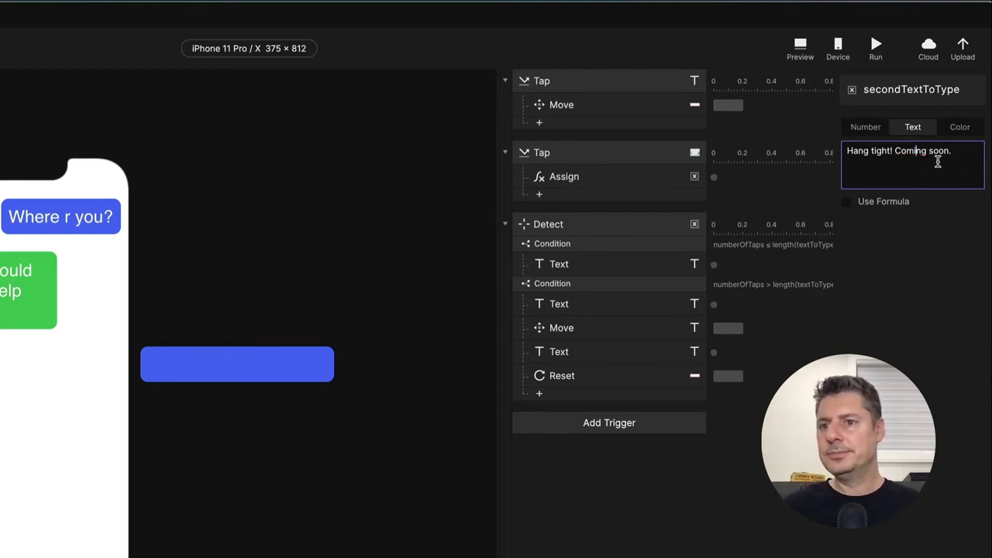
# Step: Compare the stored text of the textToType and secondTextToType variables
pyautogui.click(951, 274)
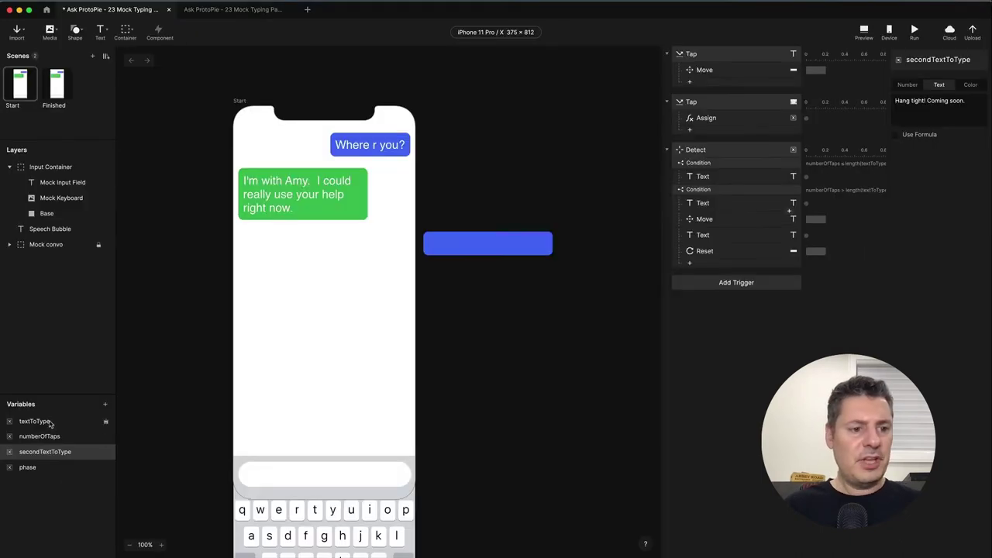
pyautogui.click(47, 421)
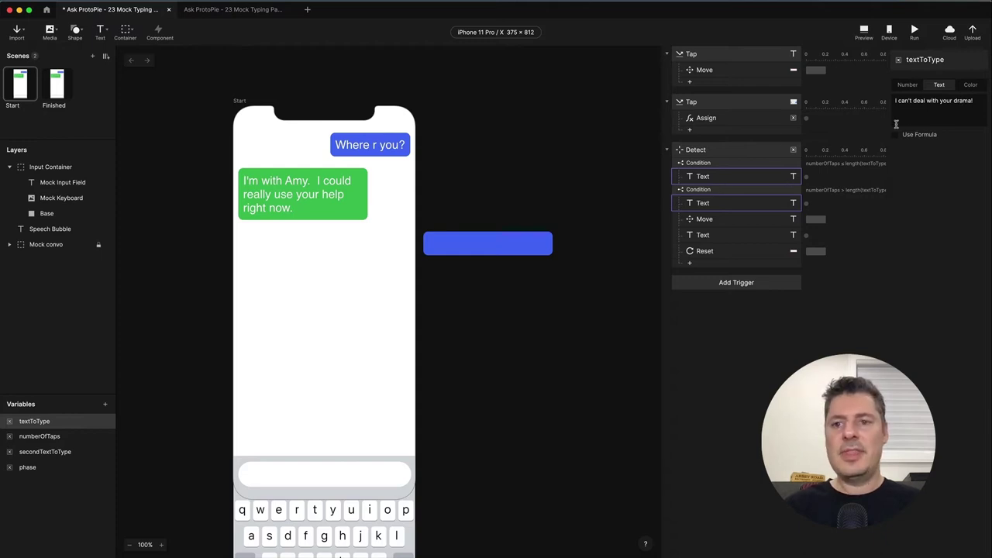
pyautogui.click(54, 453)
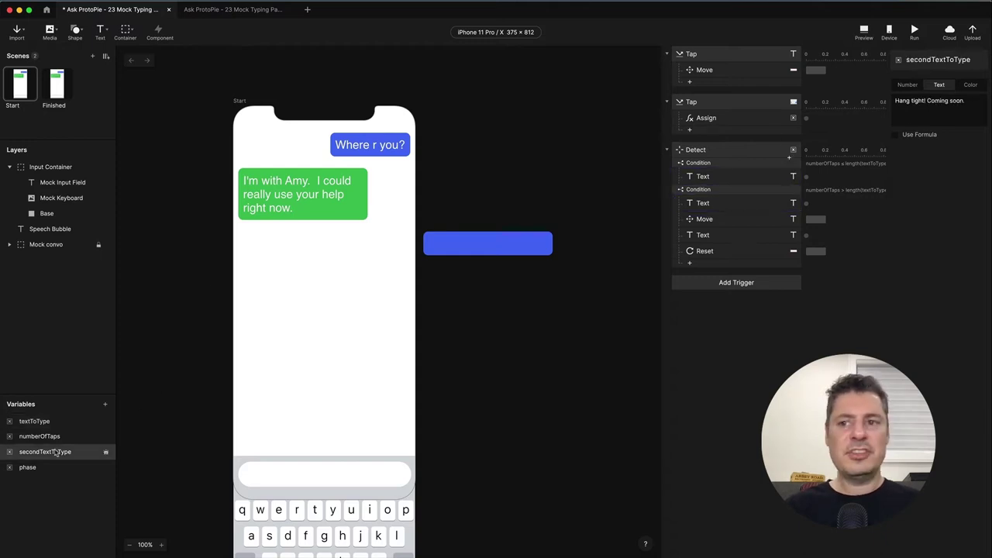
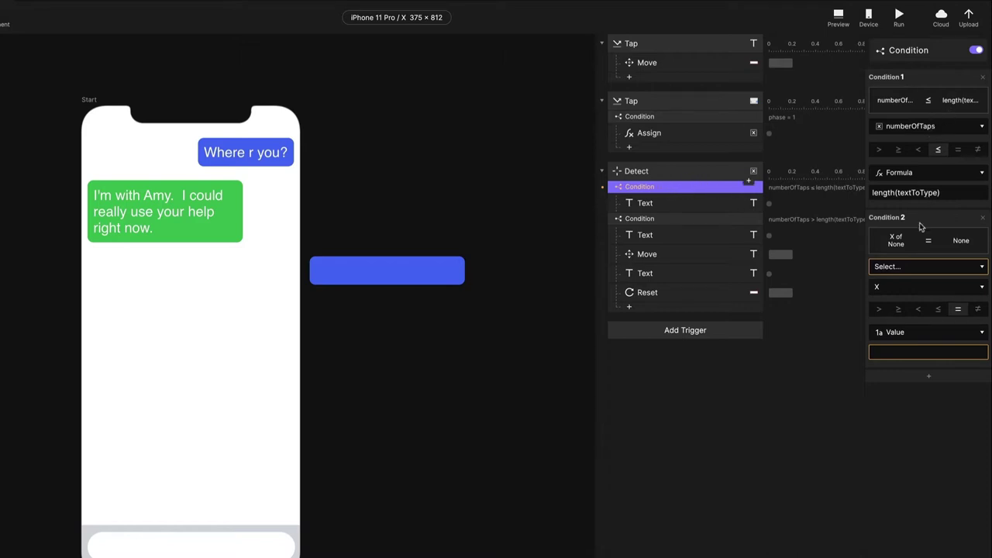
# Step: Set Condition 2 of the Detect trigger's first condition to phase = 1
pyautogui.click(924, 268)
pyautogui.click(900, 371)
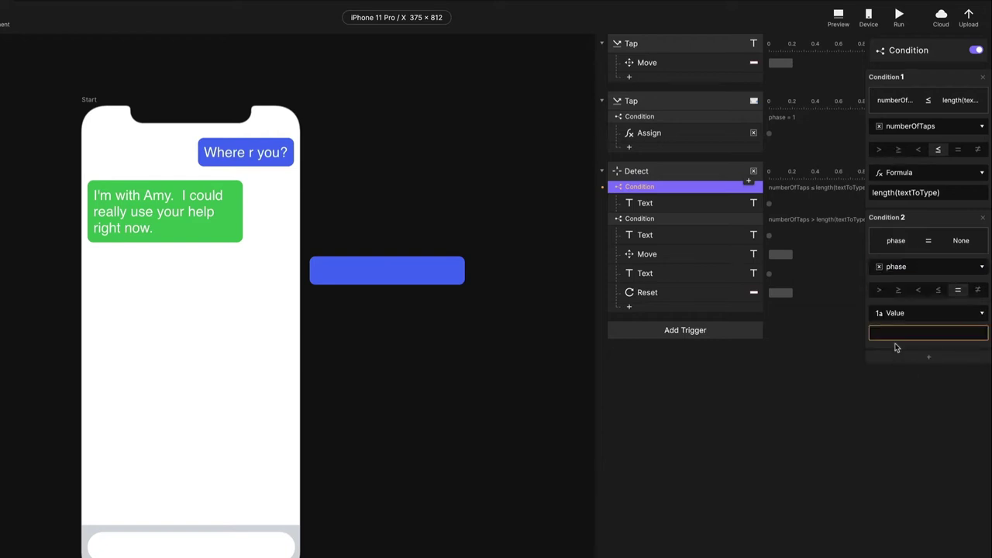
pyautogui.click(895, 334)
pyautogui.write('1')
pyautogui.press('Return')
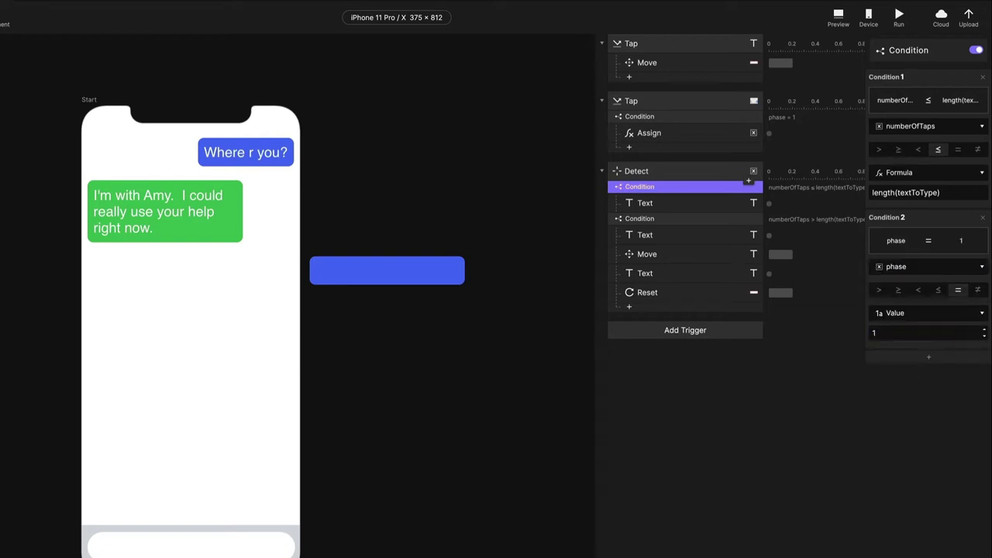
# Step: Disable the Text, Move, Text and Reset responses under the Detect trigger's numberOfTaps > length(textToType) condition
pyautogui.click(695, 219)
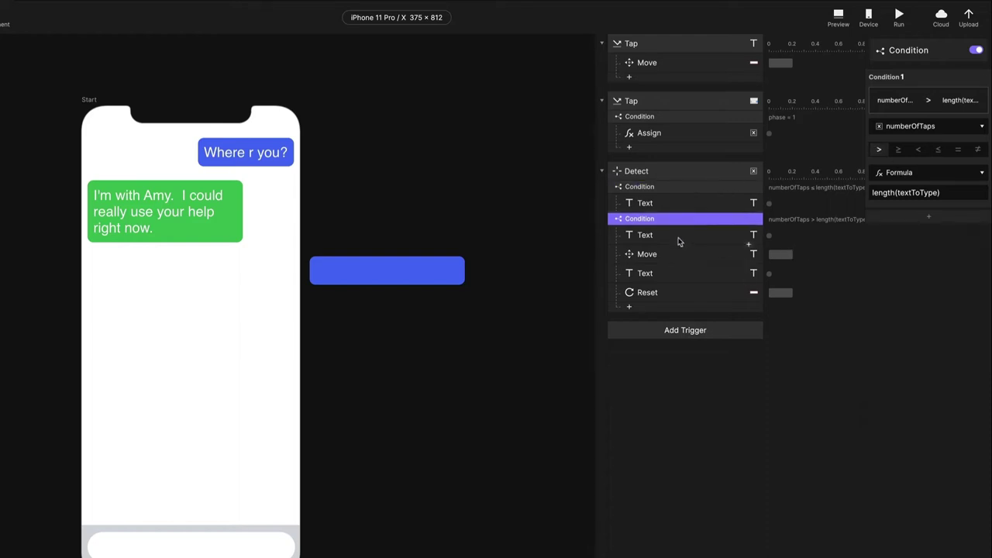
pyautogui.click(668, 235)
pyautogui.keyDown('shift'); pyautogui.click(672, 293); pyautogui.keyUp('shift')
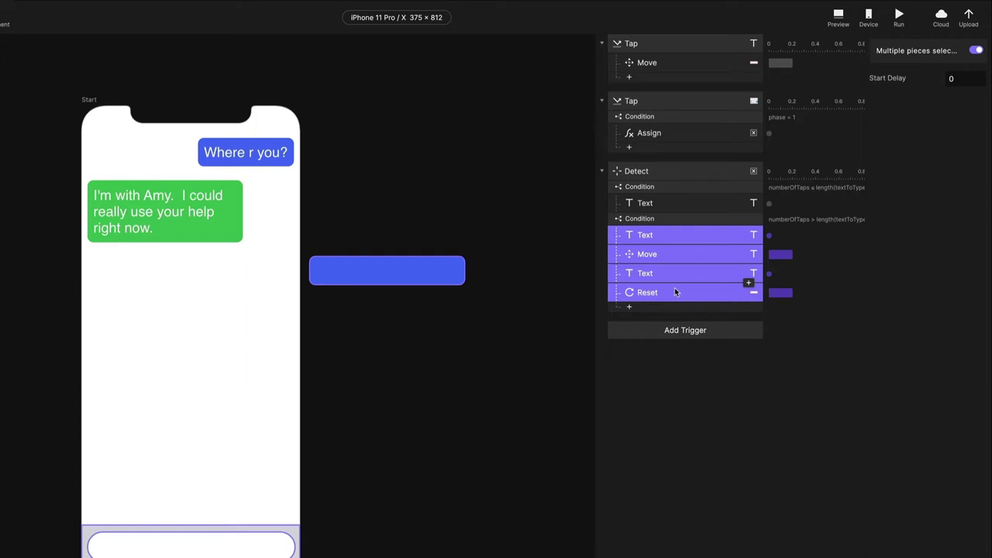
pyautogui.click(975, 50)
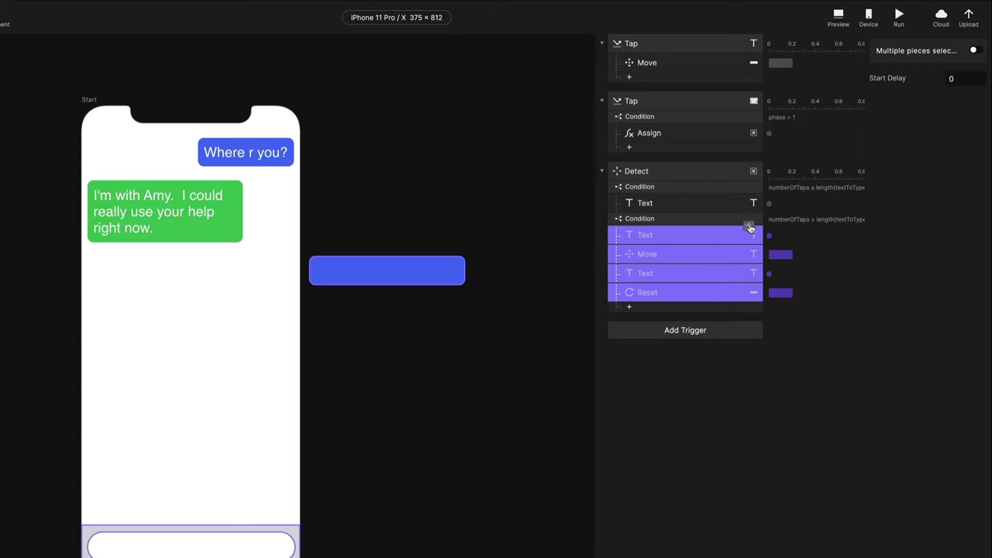
# Step: Add an Assign response directly below the Detect trigger's second condition that sets phase to 0
pyautogui.click(749, 225)
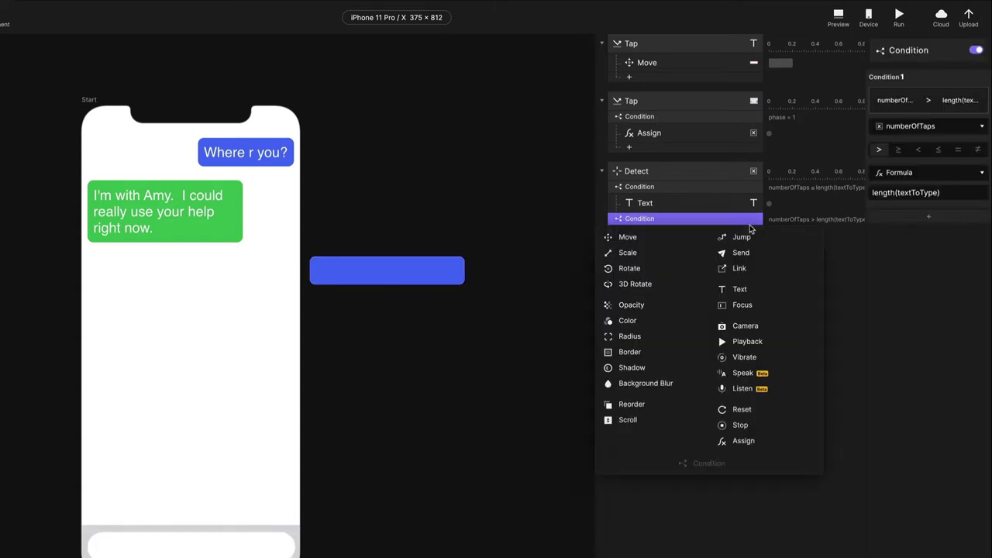
pyautogui.click(752, 440)
pyautogui.click(946, 67)
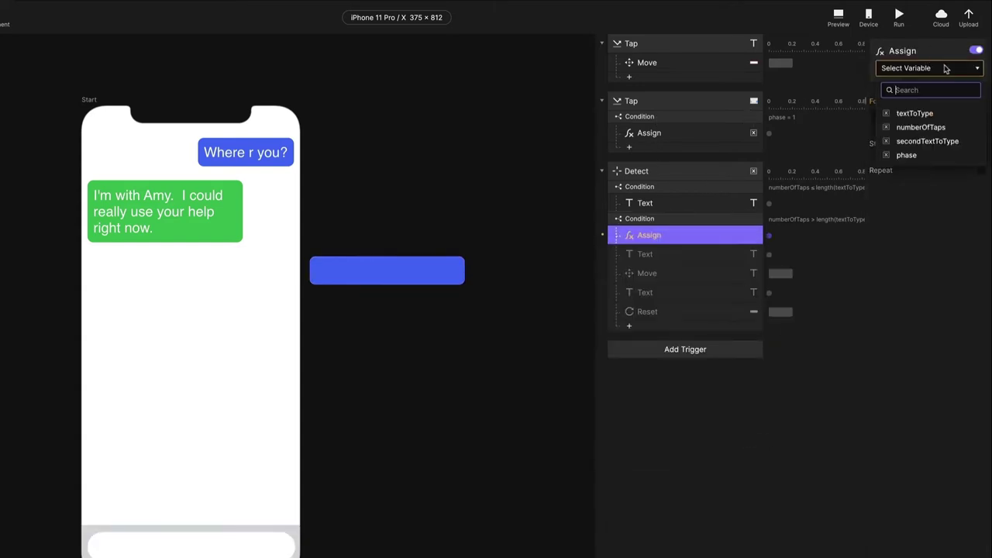
pyautogui.click(907, 155)
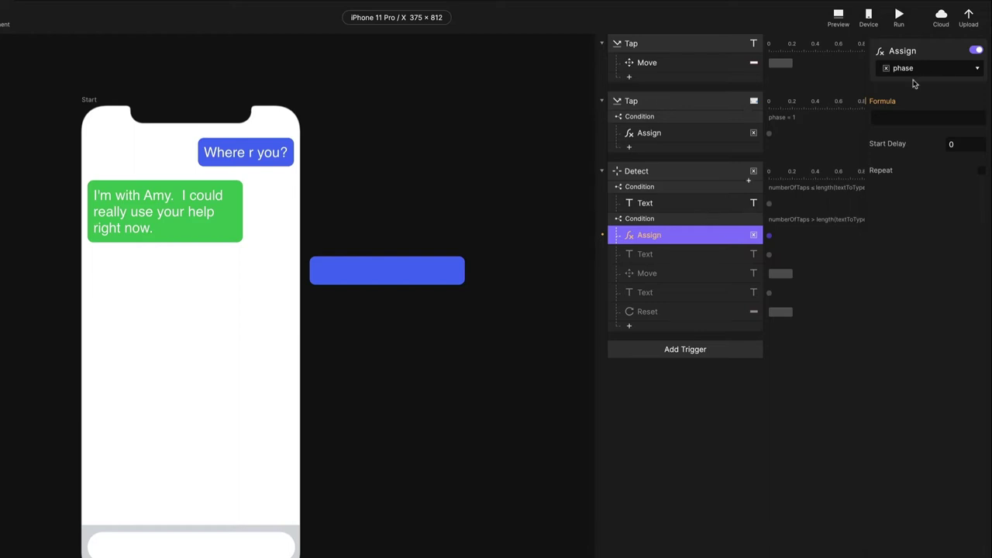
pyautogui.click(903, 117)
pyautogui.write('0')
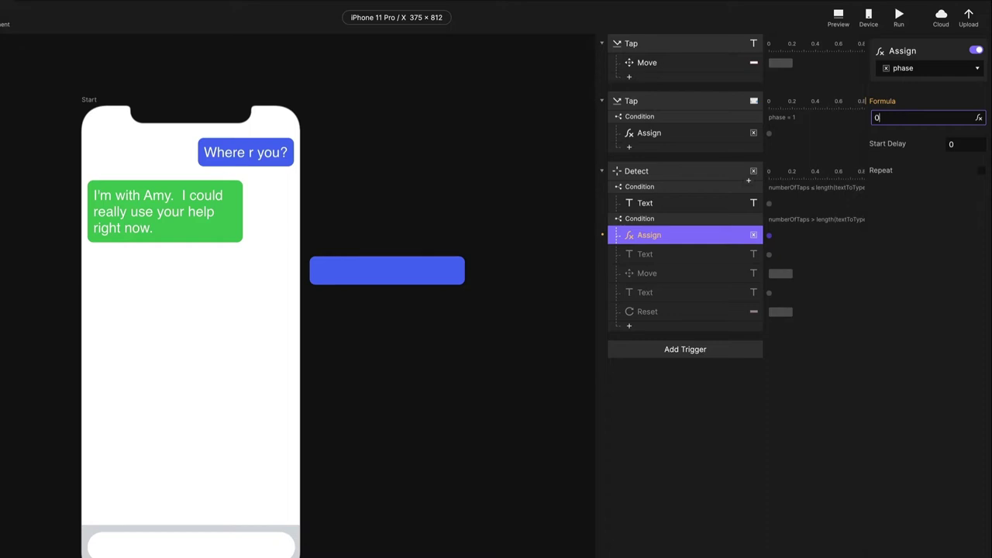
pyautogui.press('Return')
# Step: Add another Assign response below the first one that sets phase to 2 with a start delay of 1
pyautogui.click(748, 246)
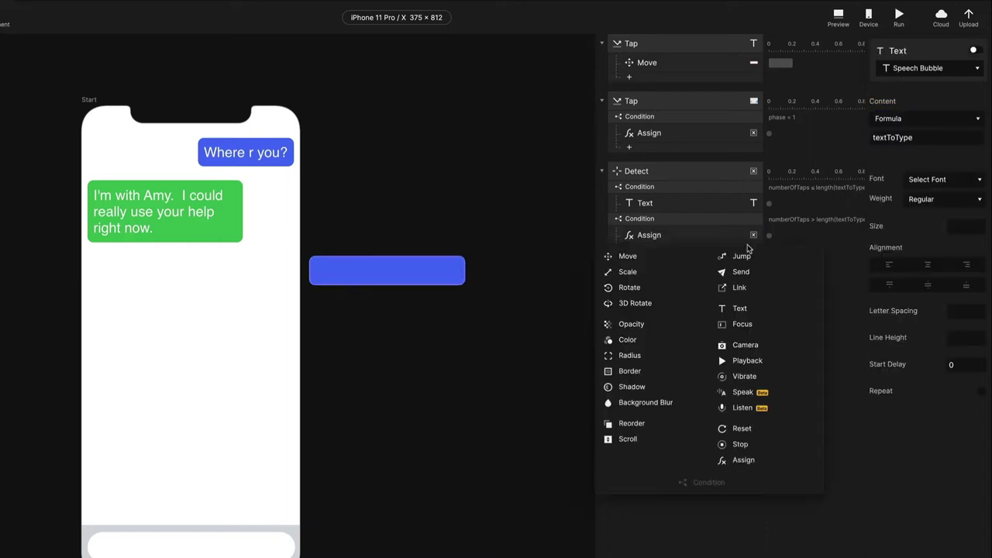
pyautogui.click(753, 462)
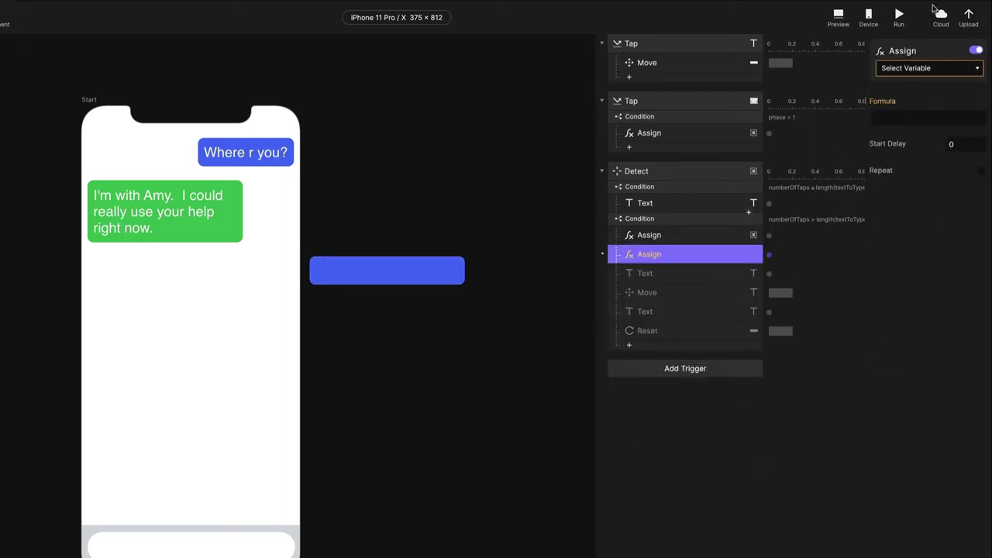
pyautogui.click(946, 71)
pyautogui.click(906, 153)
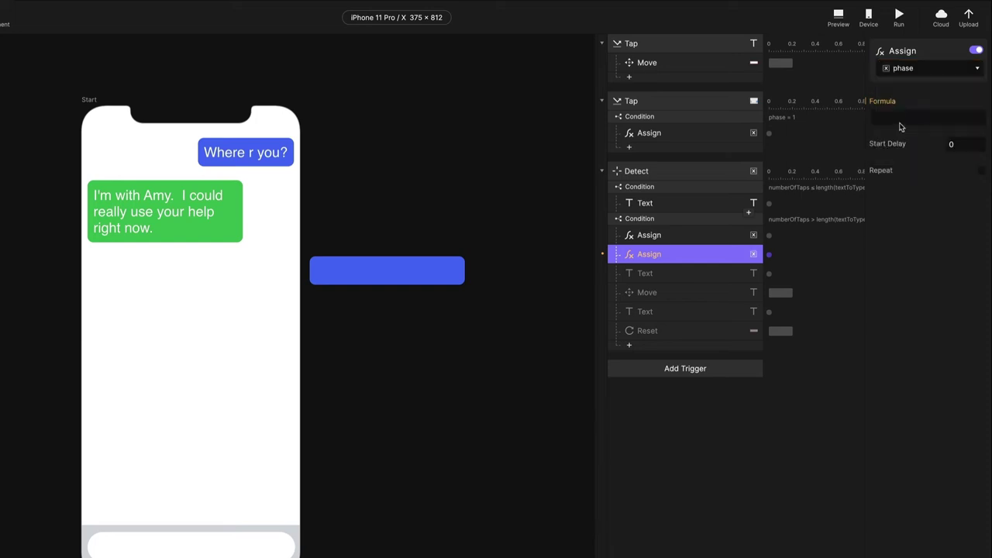
pyautogui.click(901, 118)
pyautogui.write('2')
pyautogui.press('Tab')
pyautogui.write('1')
pyautogui.press('Return')
# Step: Add a second condition, phase = 2, to the keyboard's Tap trigger
pyautogui.click(659, 154)
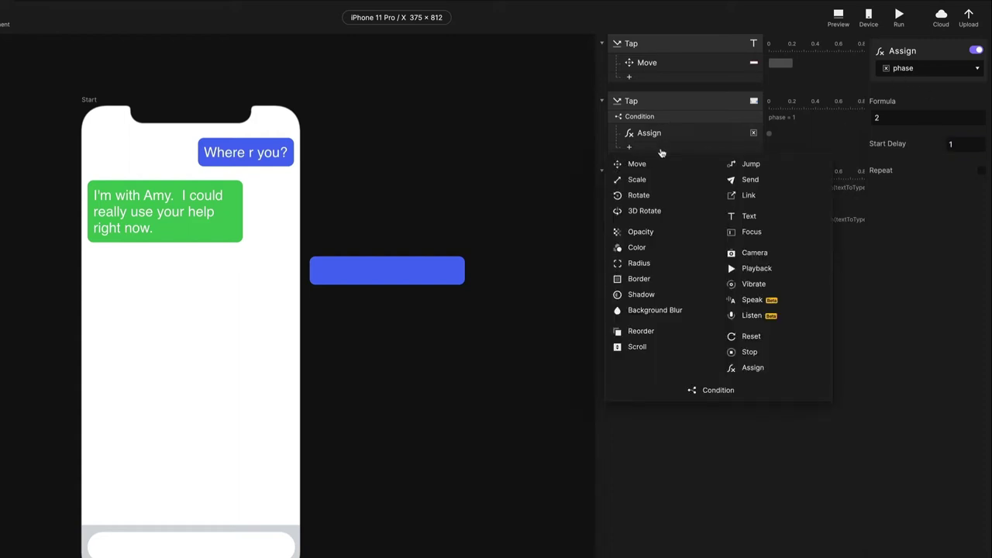
pyautogui.click(719, 391)
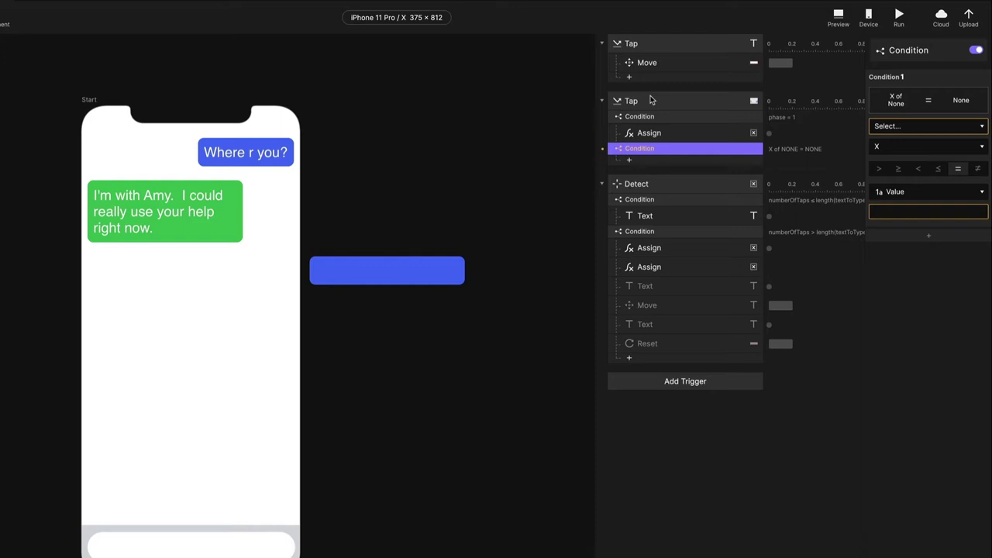
pyautogui.click(899, 127)
pyautogui.click(917, 234)
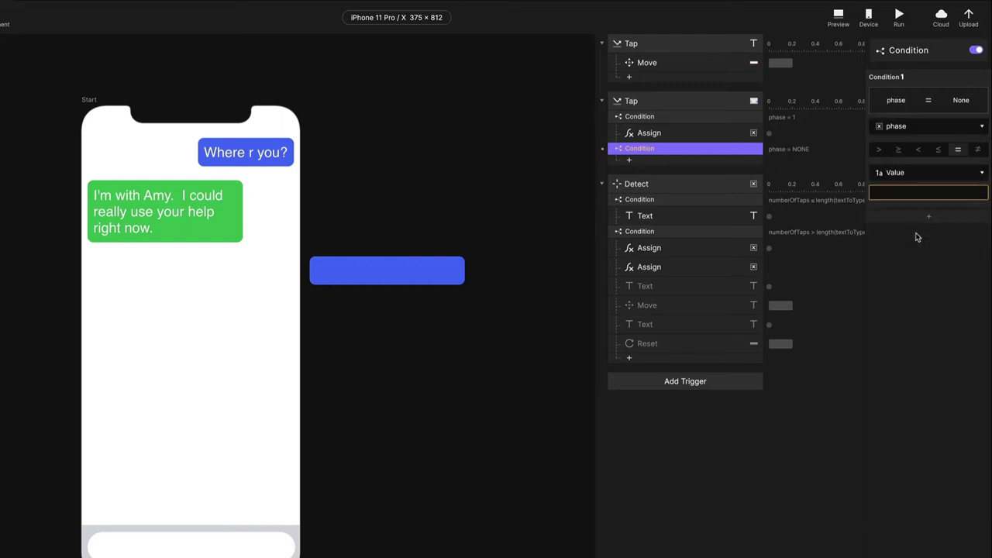
pyautogui.click(912, 191)
pyautogui.write('2')
pyautogui.press('Return')
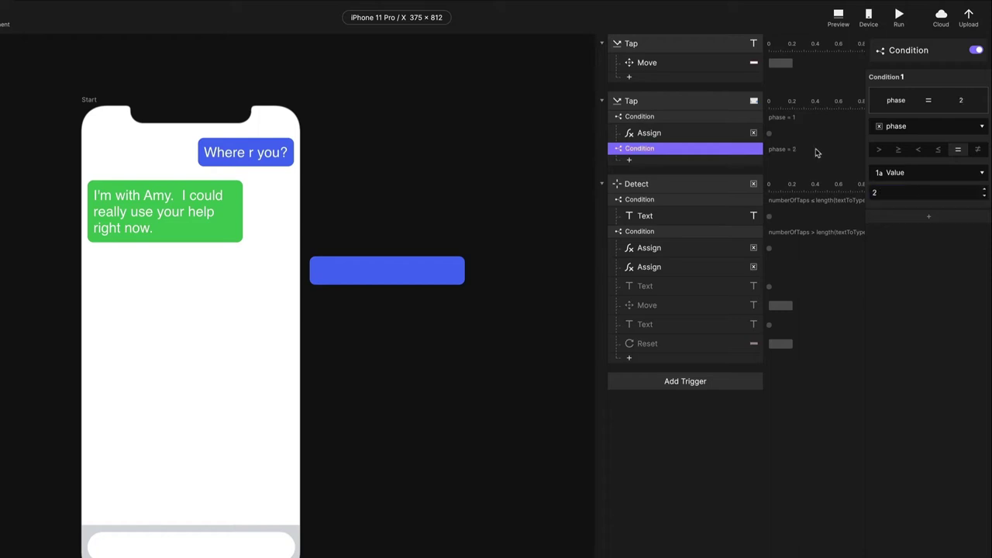
pyautogui.click(669, 132)
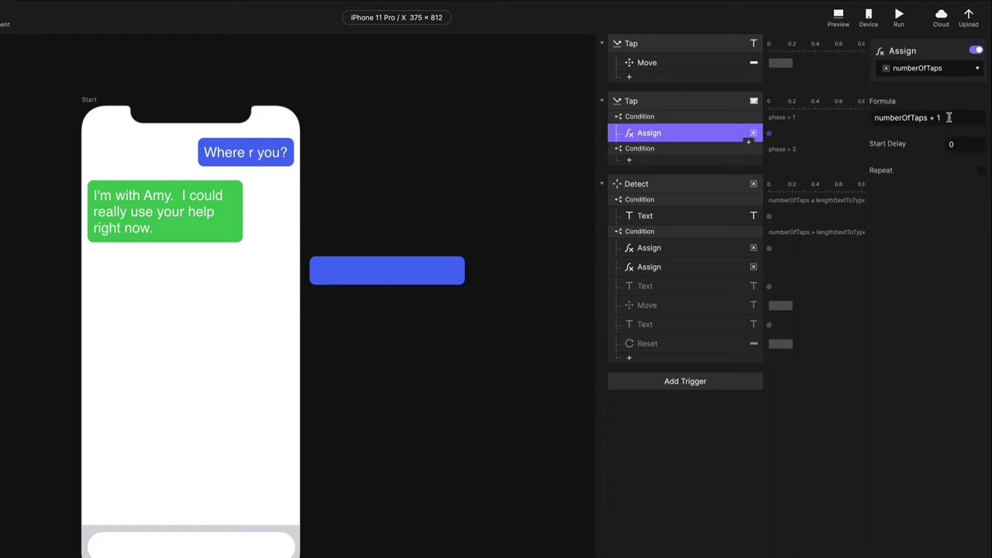
pyautogui.click(653, 161)
pyautogui.click(753, 380)
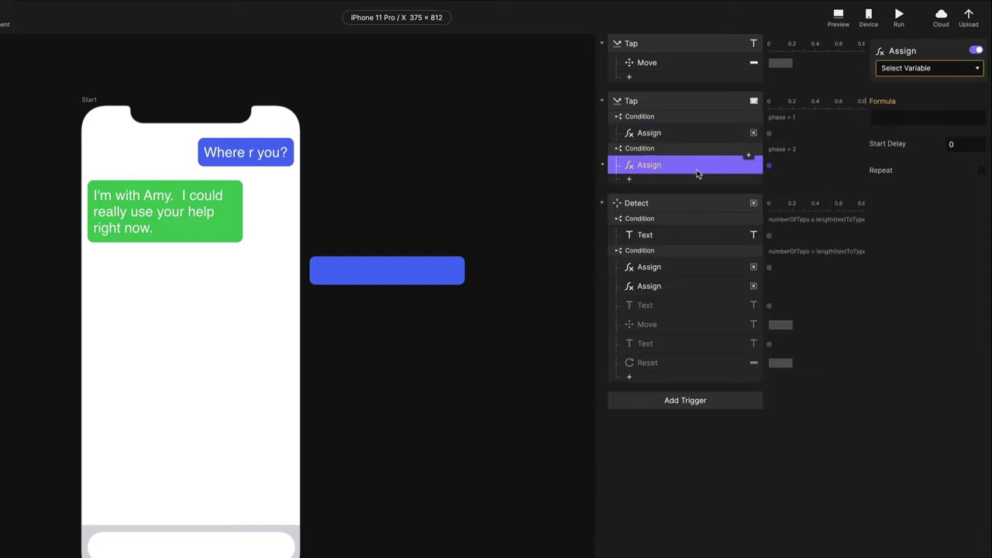
pyautogui.press('Delete')
# Step: Copy the numberOfTaps Assign response into the phase = 2 condition and change the copy's formula to numberOfTaps - 1
pyautogui.click(684, 138)
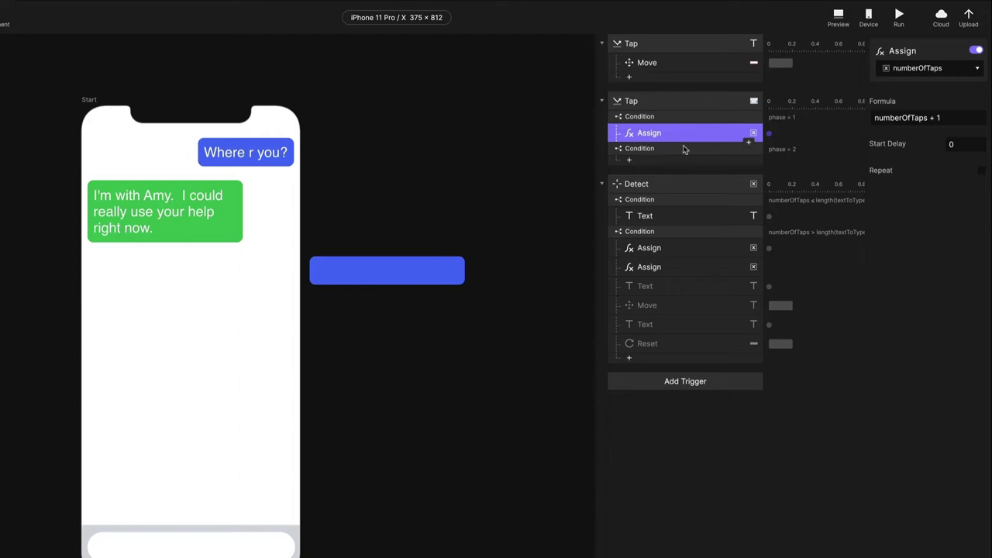
pyautogui.click(684, 149)
pyautogui.hotkey('ctrl', 'v')
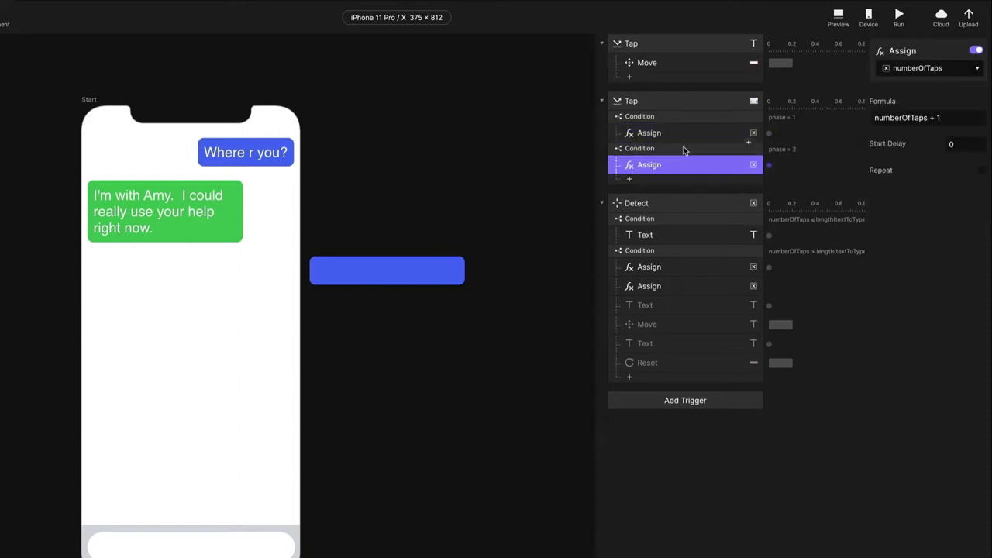
pyautogui.click(931, 117)
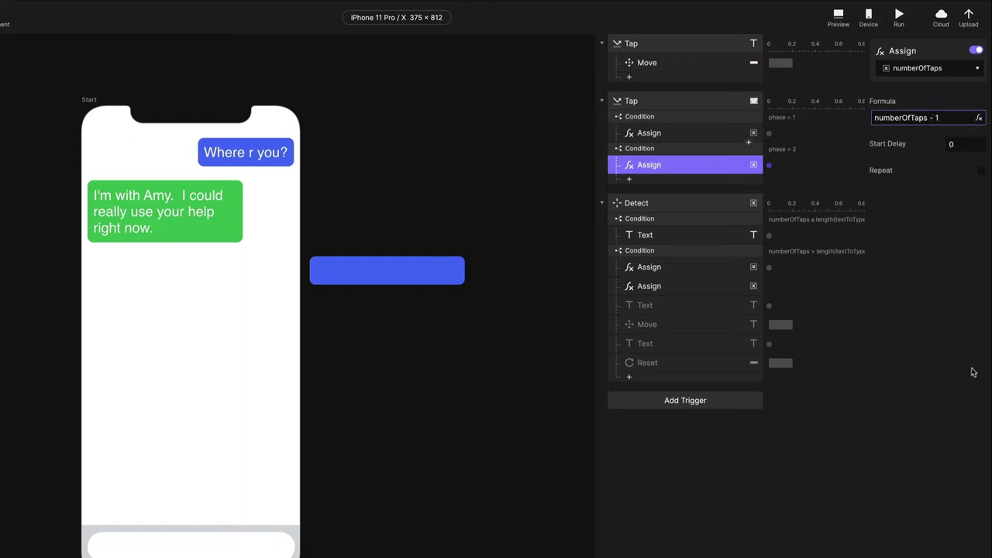
# Step: Change Condition 2 of the Detect trigger's first condition to phase ≥ 1
pyautogui.click(671, 220)
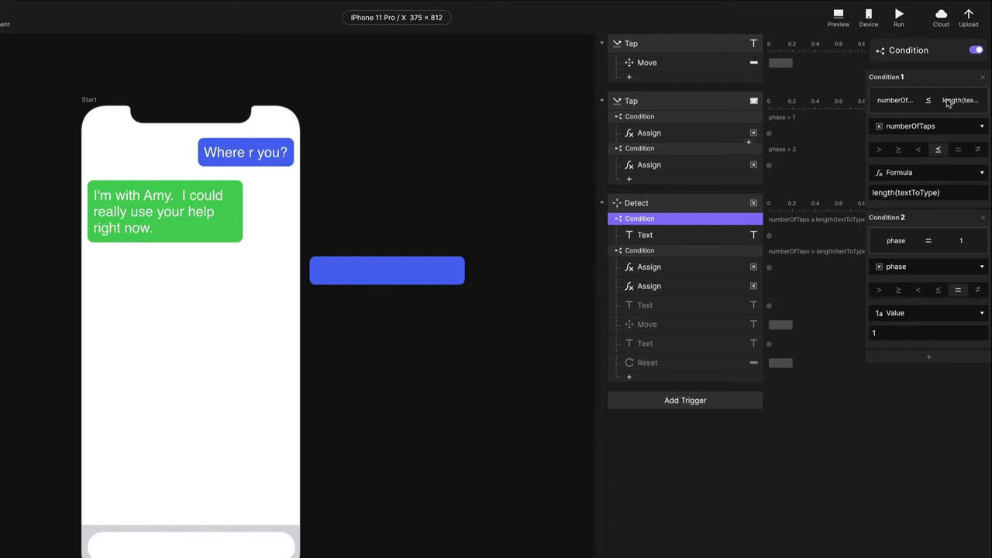
pyautogui.click(648, 236)
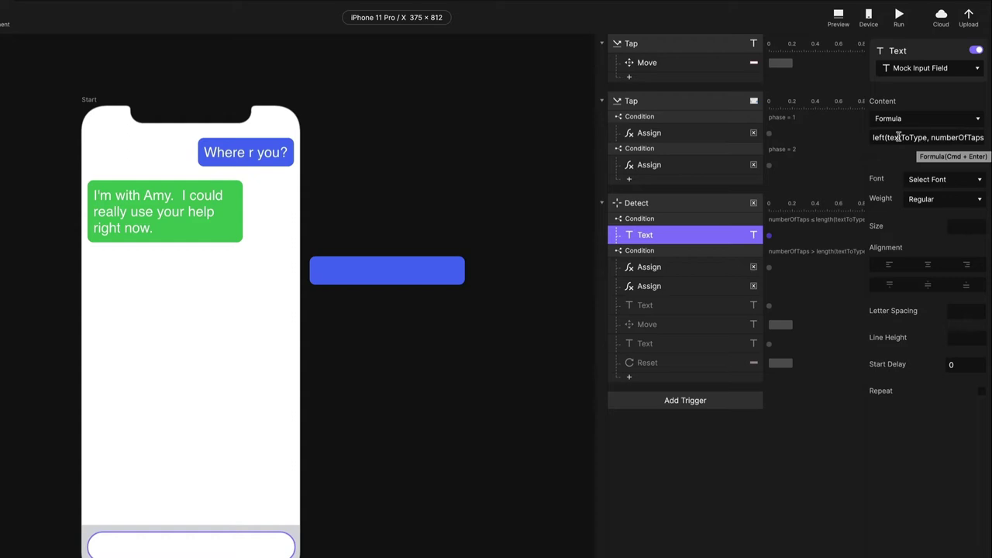
pyautogui.click(675, 220)
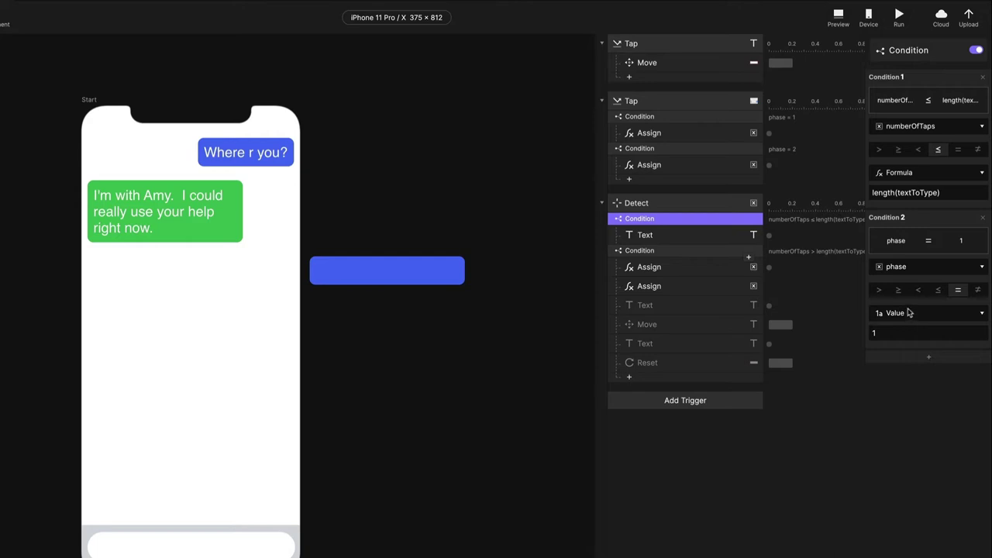
pyautogui.click(938, 291)
pyautogui.click(897, 291)
# Step: Add a third requirement, phase ≤ 2, to the Detect trigger's first condition
pyautogui.click(924, 359)
pyautogui.click(919, 408)
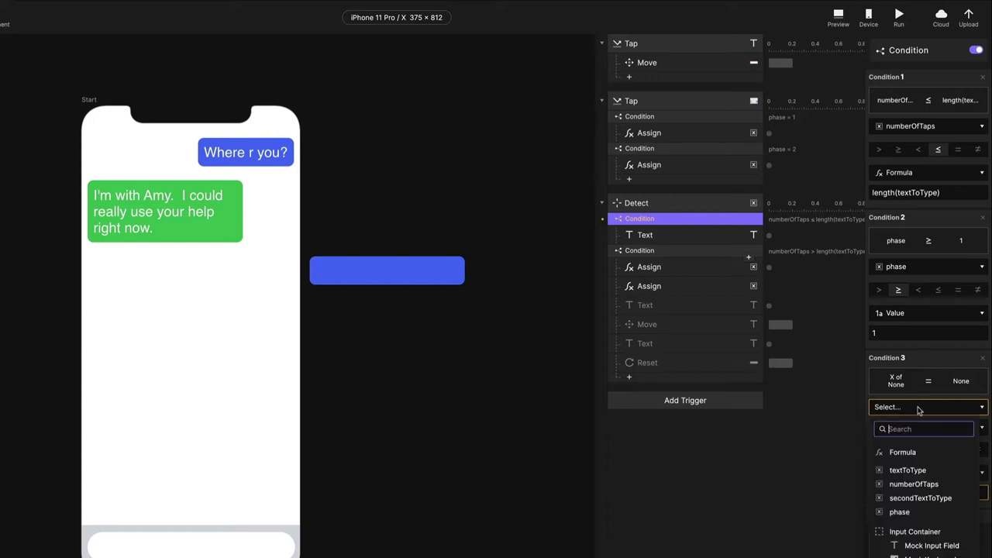
pyautogui.click(899, 511)
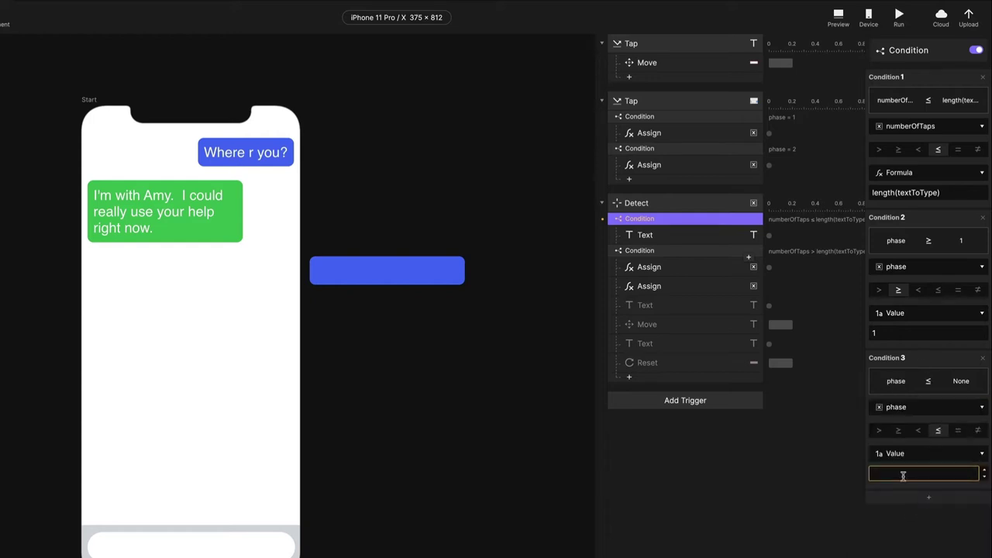
pyautogui.click(903, 476)
pyautogui.write('2')
pyautogui.press('Return')
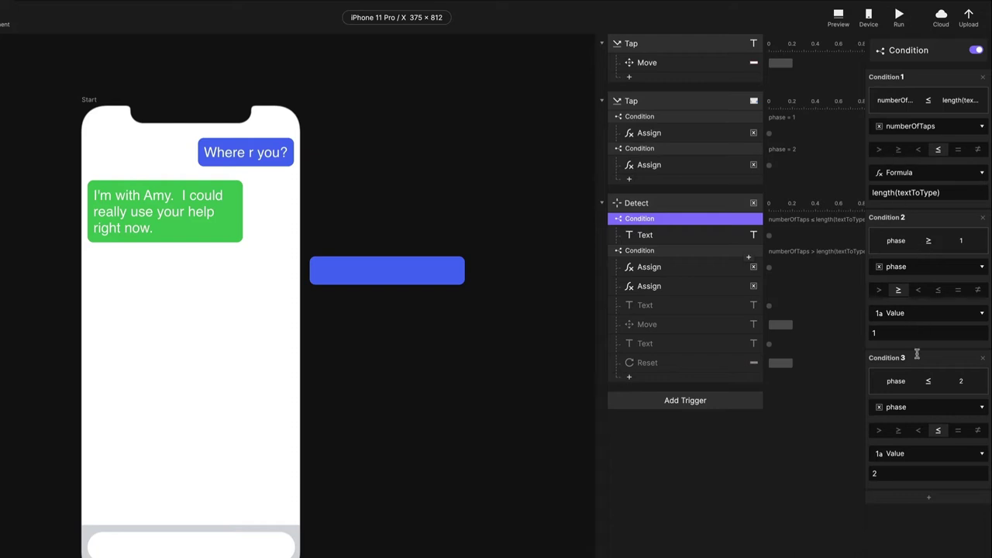
# Step: Preview the prototype and test the first message by tapping the mock keyboard until its full text appears, then close the preview
pyautogui.click(671, 240)
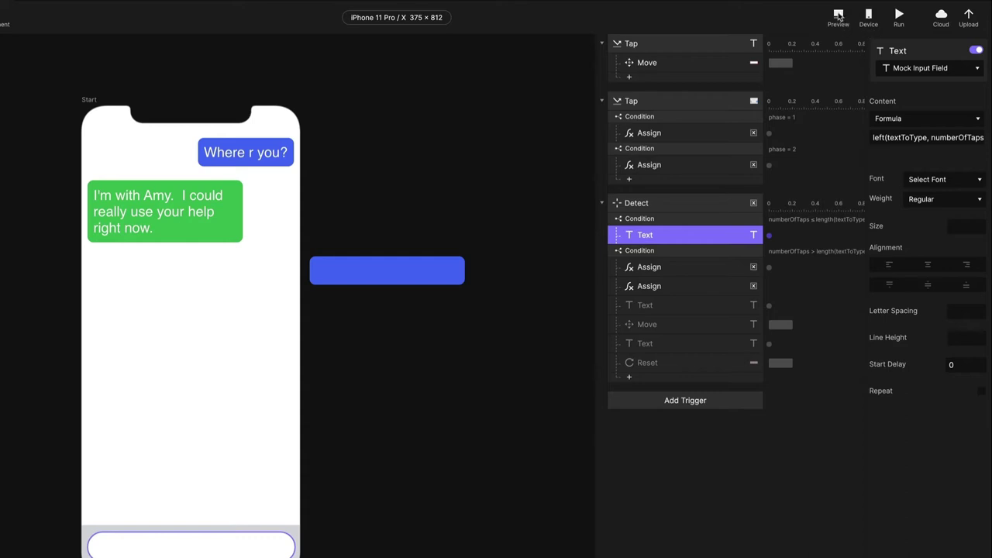
pyautogui.click(839, 15)
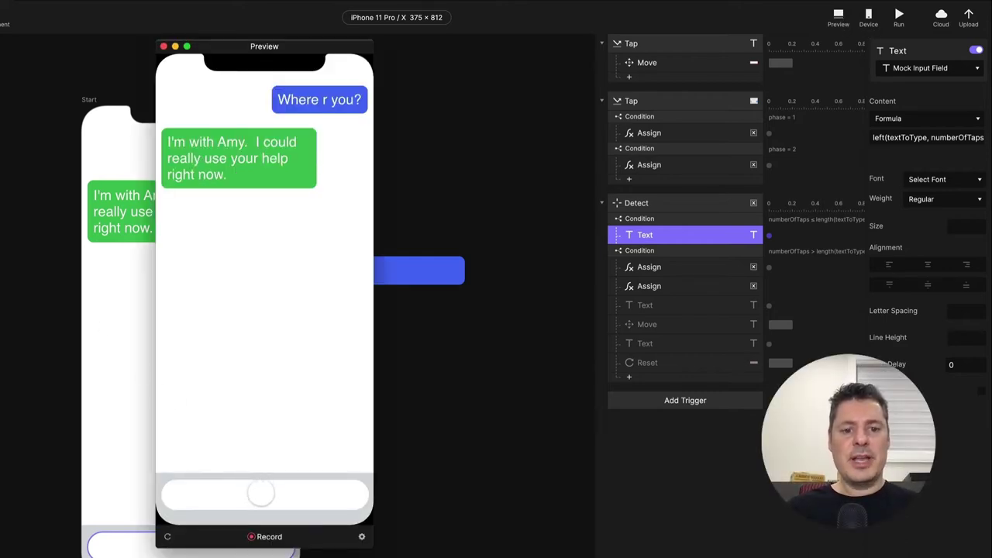
pyautogui.click(261, 493)
pyautogui.click(242, 404)
pyautogui.click(242, 404)
pyautogui.click(242, 404)
pyautogui.click(241, 404)
pyautogui.click(242, 404)
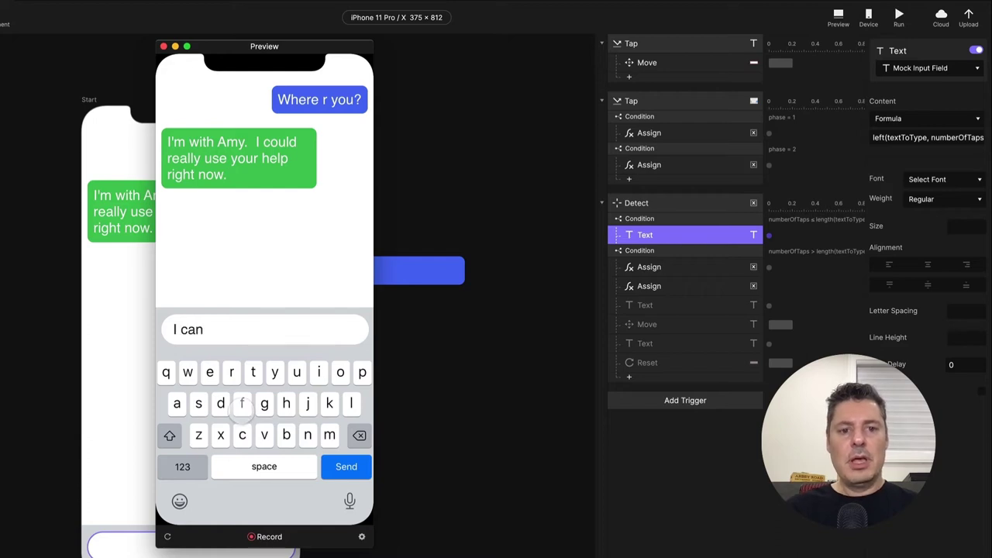
pyautogui.doubleClick(242, 404)
pyautogui.doubleClick(242, 404)
pyautogui.doubleClick(242, 403)
pyautogui.doubleClick(242, 404)
pyautogui.doubleClick(242, 404)
pyautogui.doubleClick(242, 404)
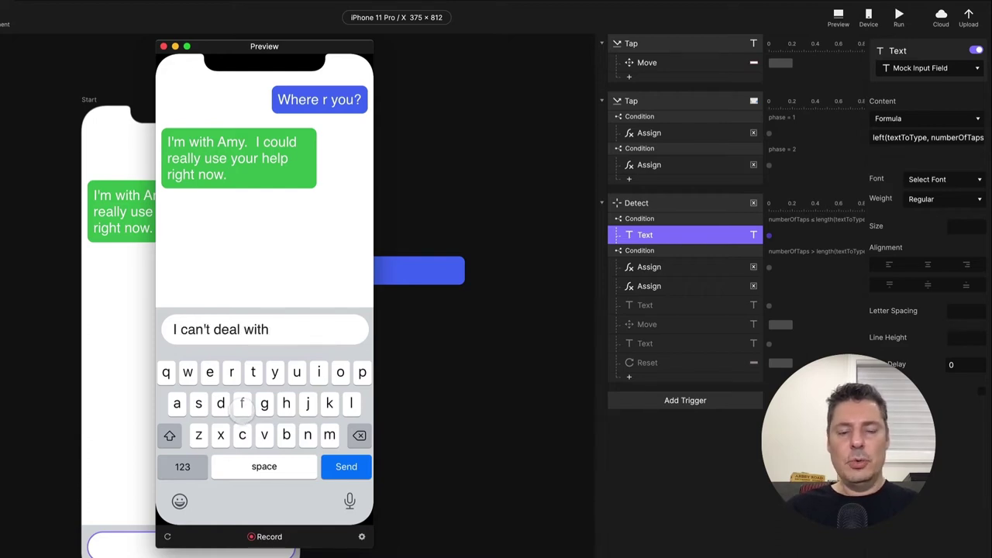
pyautogui.click(242, 404)
pyautogui.click(242, 404)
pyautogui.click(241, 404)
pyautogui.click(242, 404)
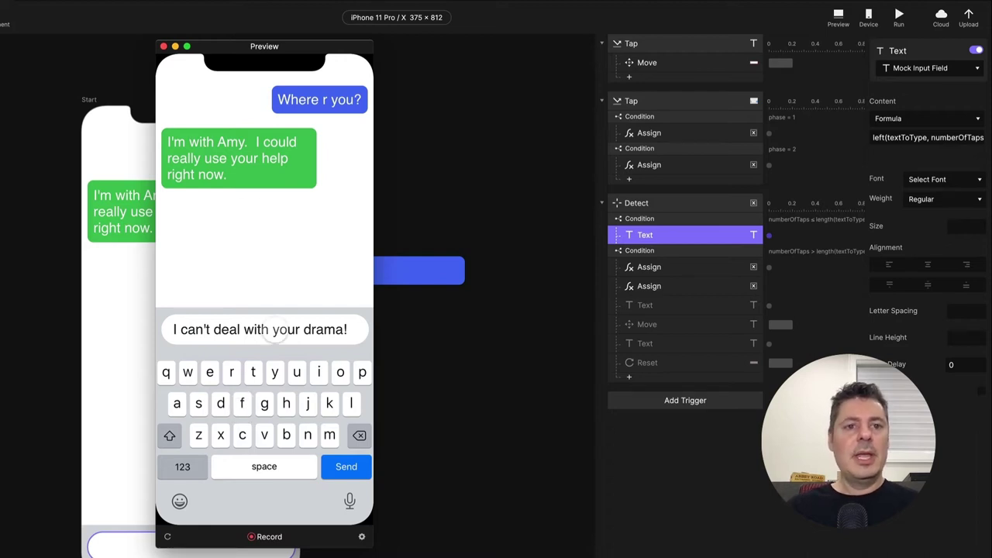
pyautogui.click(164, 49)
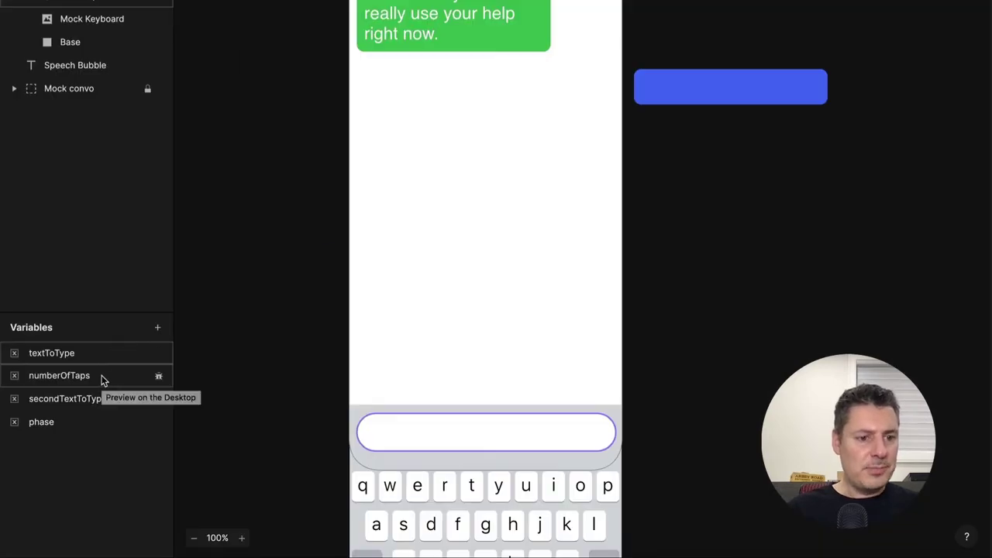
# Step: Show the numberOfTaps and phase variables on the canvas and stack their labels in the phone screen's upper-left area
pyautogui.click(159, 376)
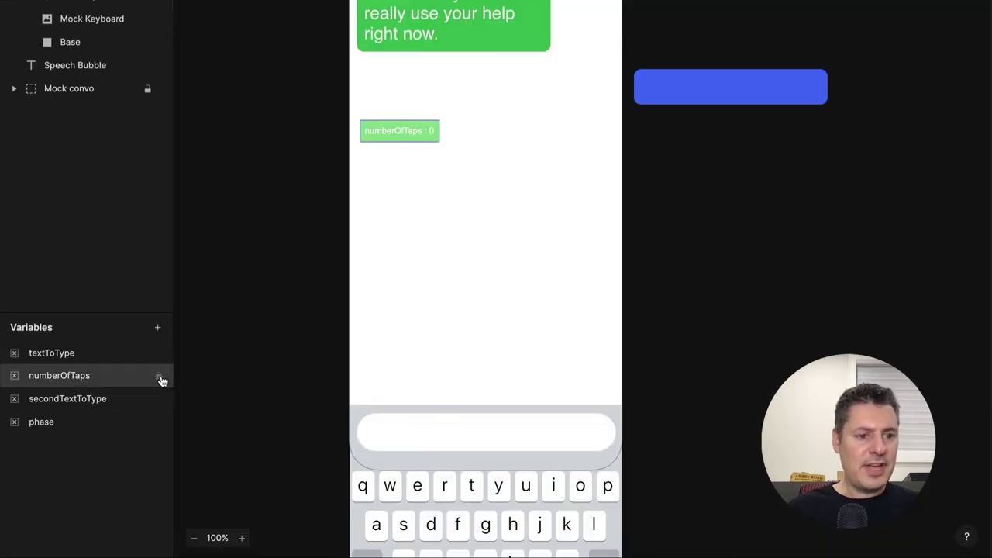
pyautogui.click(159, 422)
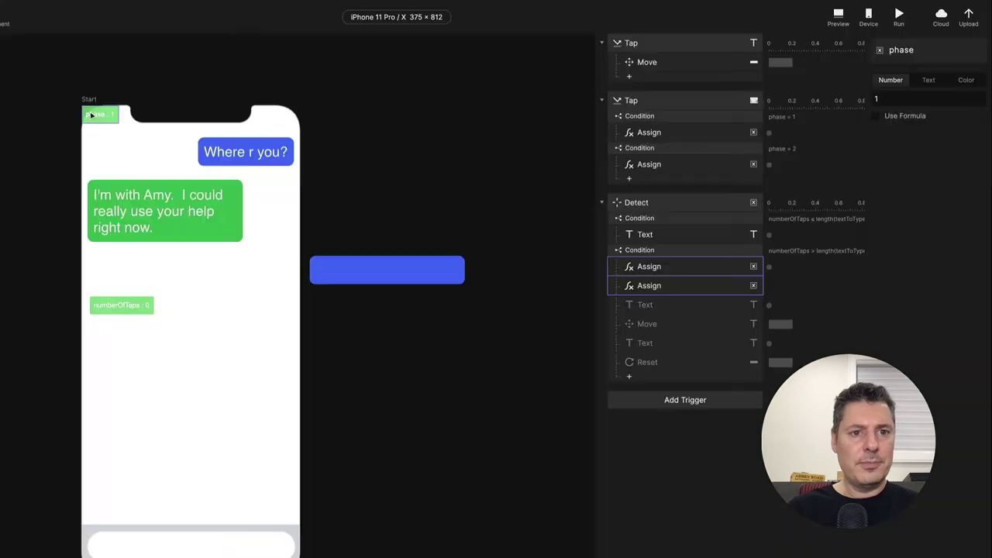
pyautogui.click(123, 310)
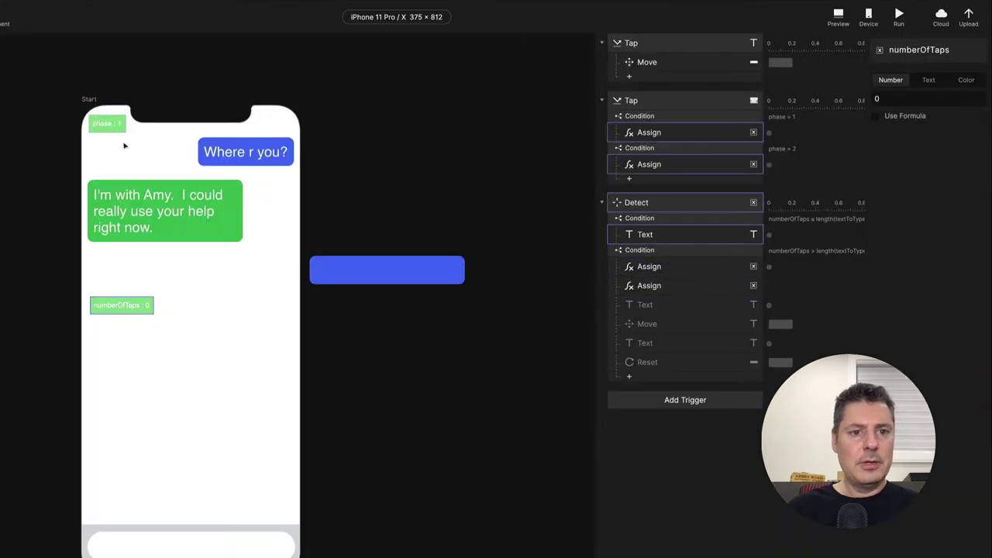
pyautogui.moveTo(115, 312); pyautogui.dragTo(113, 148)
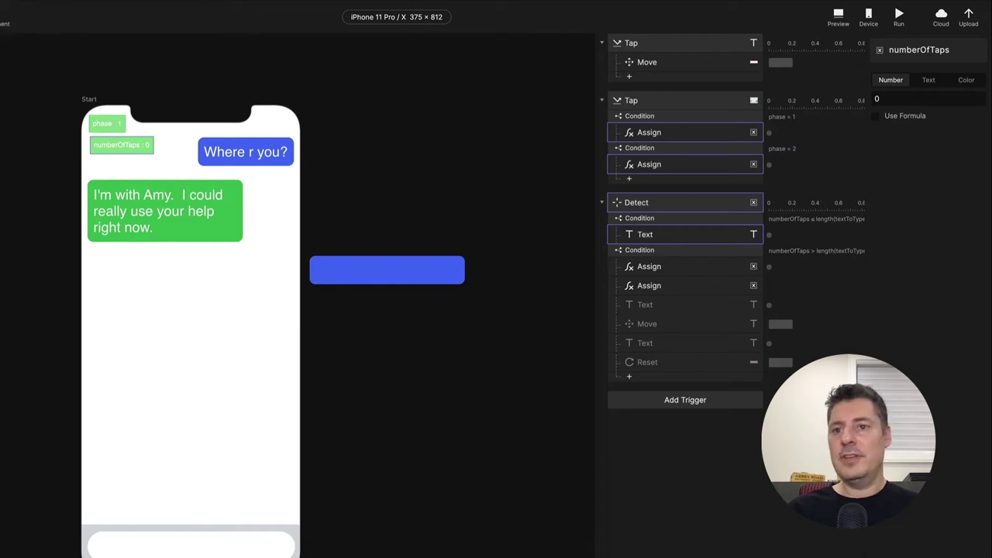
# Step: Preview the prototype again and fill in the first message while checking the phase and numberOfTaps labels
pyautogui.click(840, 19)
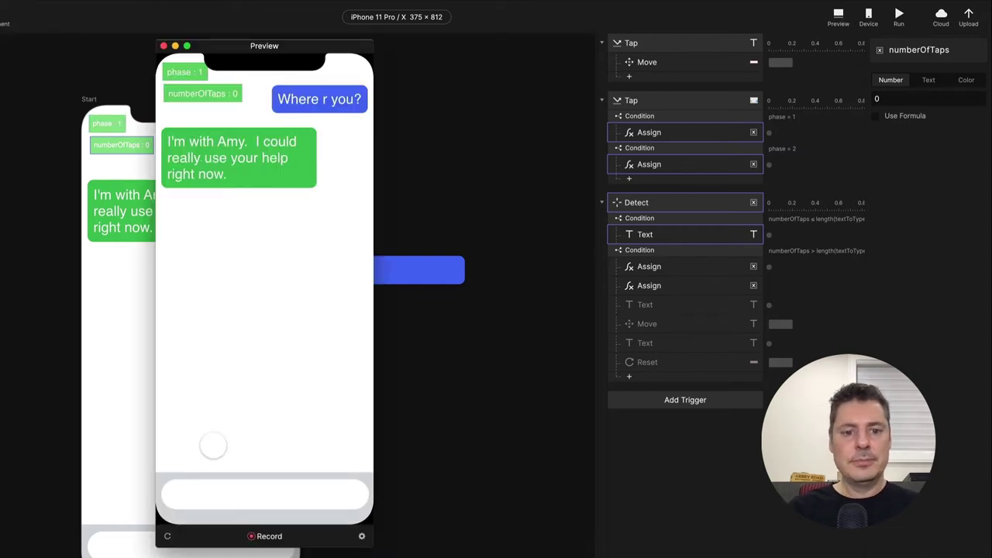
pyautogui.click(248, 492)
pyautogui.write('I')
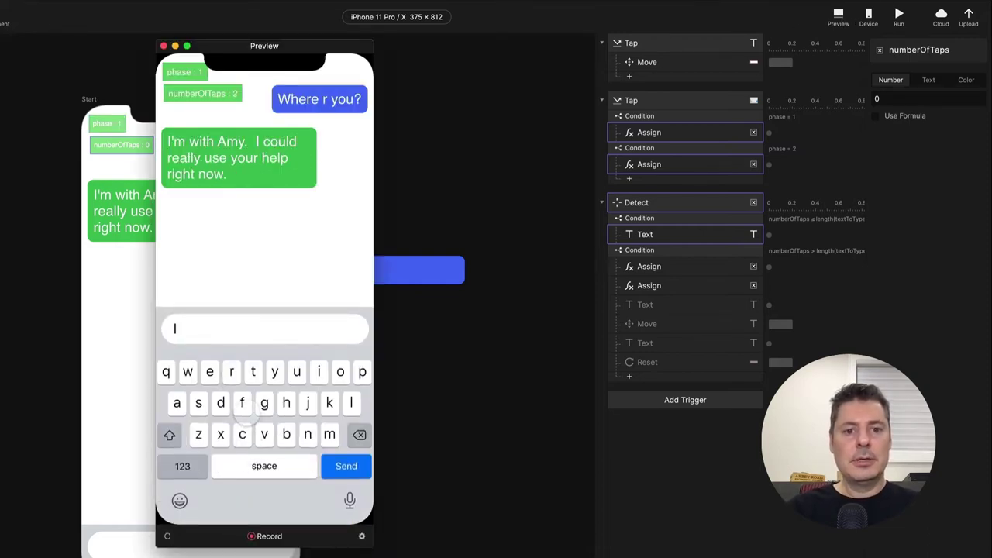
pyautogui.write(" can't deal w")
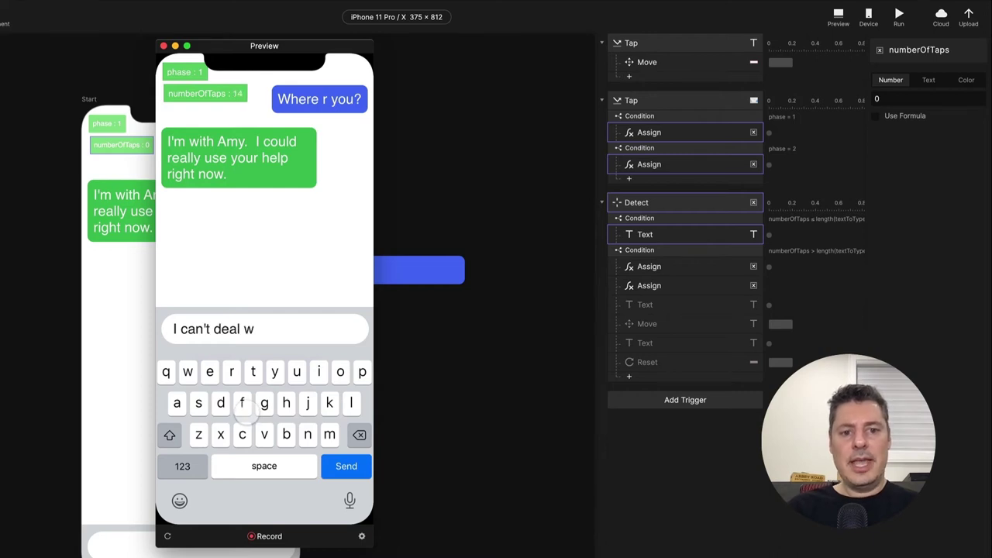
pyautogui.write('ith your drama!')
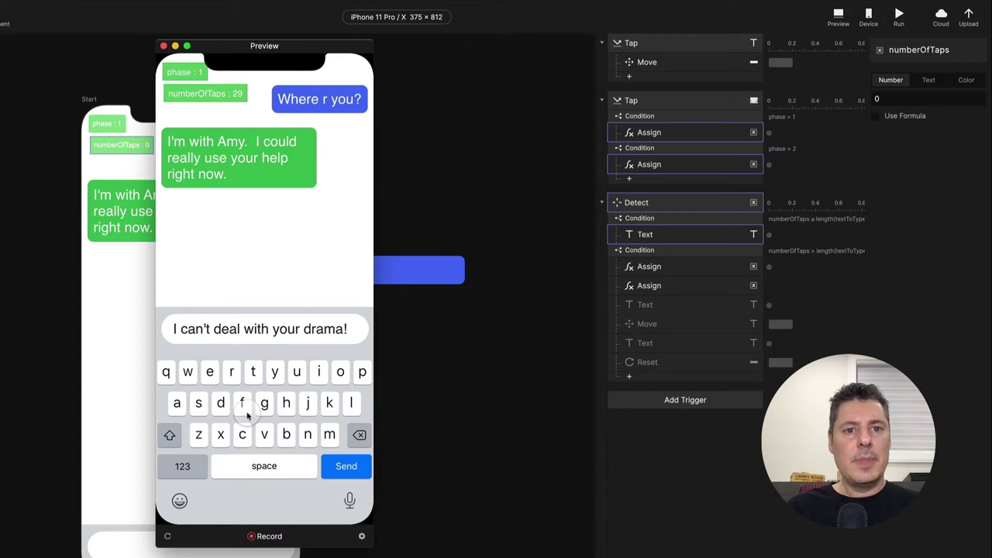
pyautogui.click(198, 73)
pyautogui.click(200, 74)
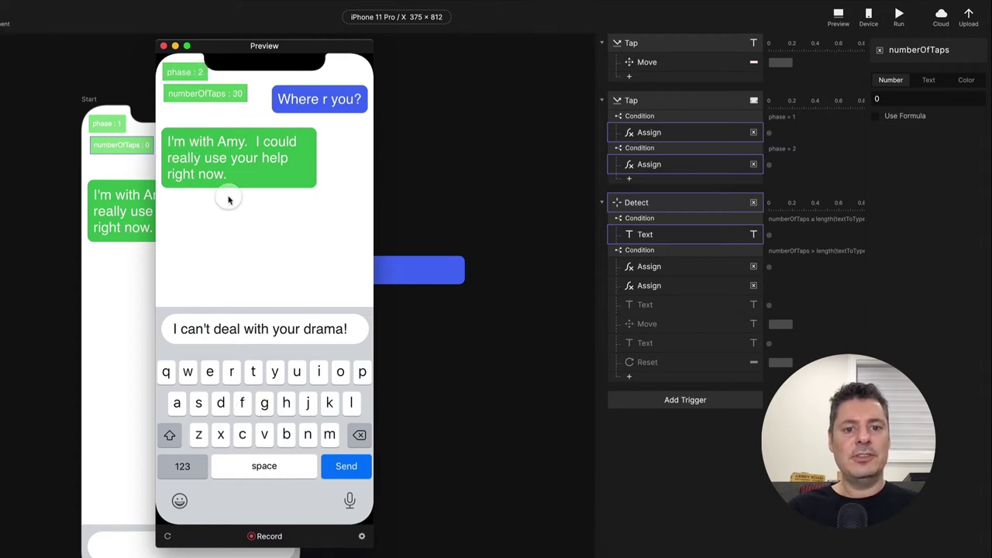
# Step: Test erasing the message with repeated mock keyboard taps, continue past the empty field while checking numberOfTaps, and close the preview
pyautogui.click(267, 409)
pyautogui.click(266, 409)
pyautogui.click(265, 408)
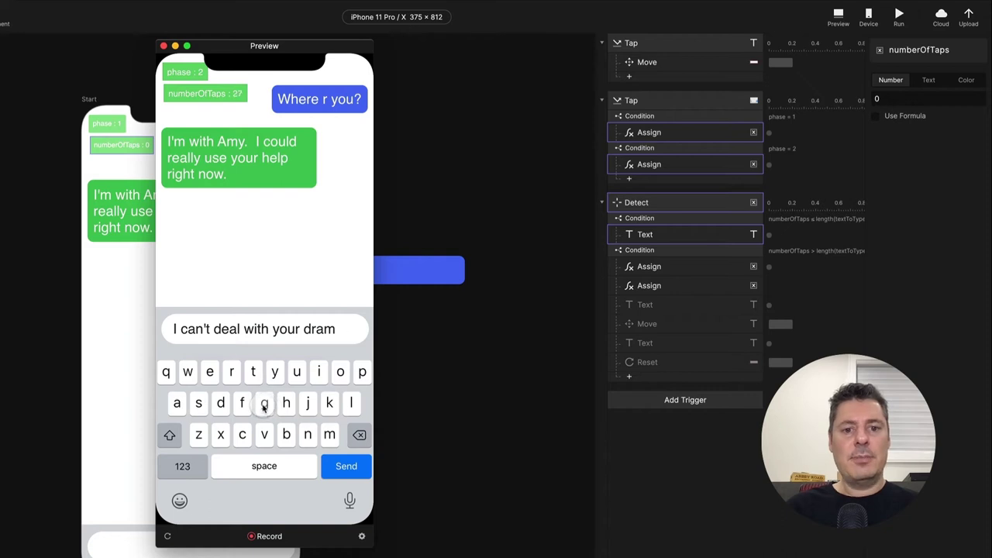
pyautogui.click(265, 409)
pyautogui.click(265, 409)
pyautogui.click(264, 404)
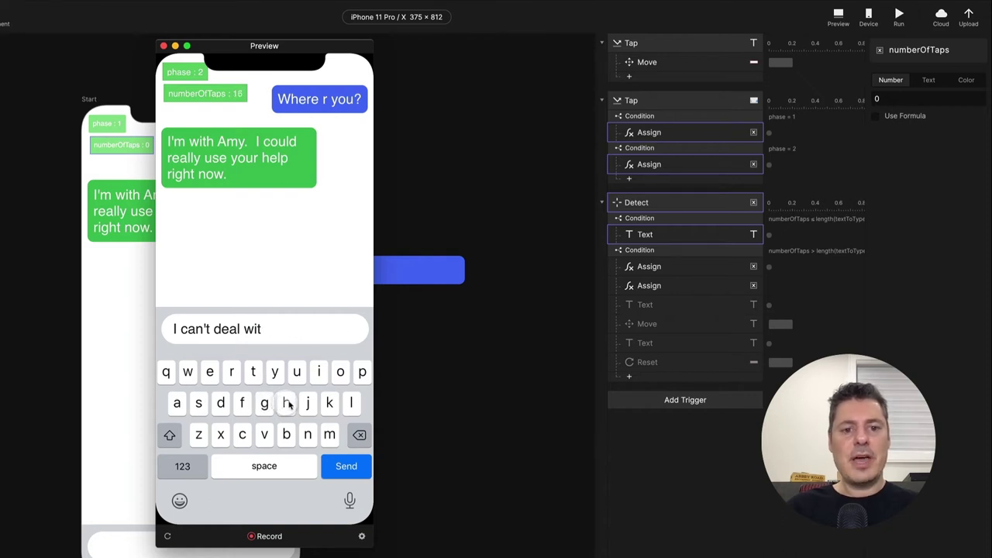
pyautogui.click(285, 399)
pyautogui.click(284, 385)
pyautogui.click(233, 385)
pyautogui.click(205, 391)
pyautogui.click(283, 400)
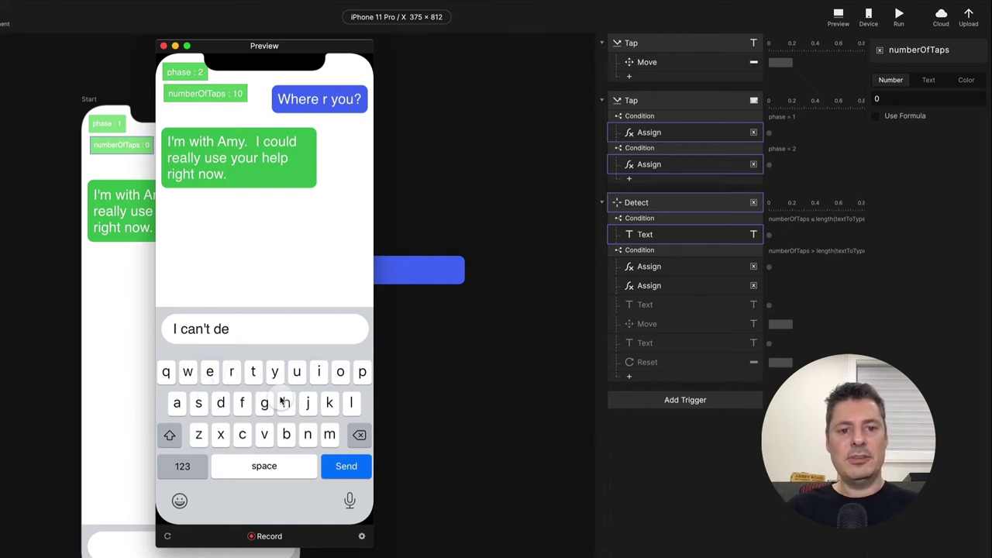
pyautogui.click(359, 435)
pyautogui.click(359, 436)
pyautogui.click(358, 436)
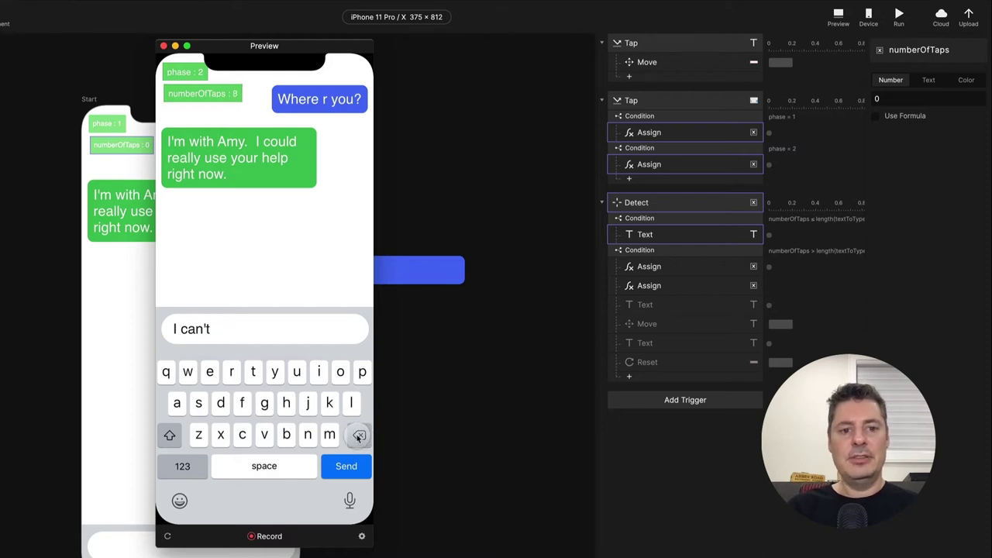
pyautogui.click(295, 388)
pyautogui.click(295, 383)
pyautogui.click(227, 396)
pyautogui.click(233, 399)
pyautogui.click(248, 406)
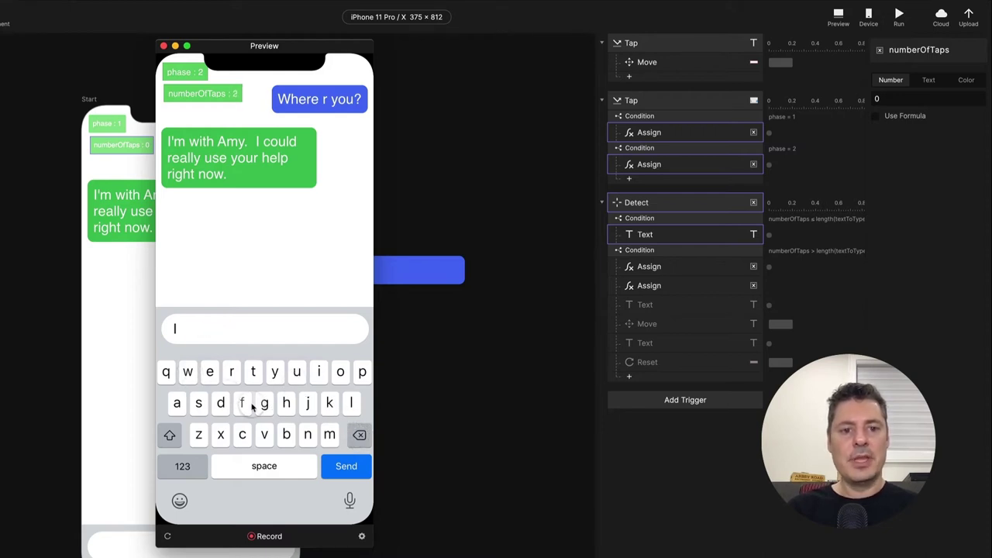
pyautogui.click(248, 404)
pyautogui.click(245, 403)
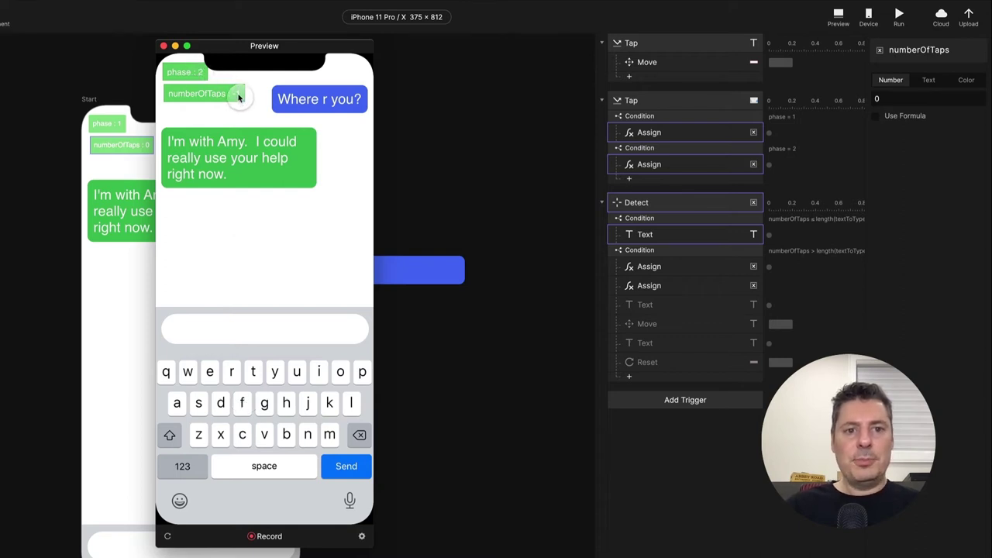
pyautogui.click(264, 405)
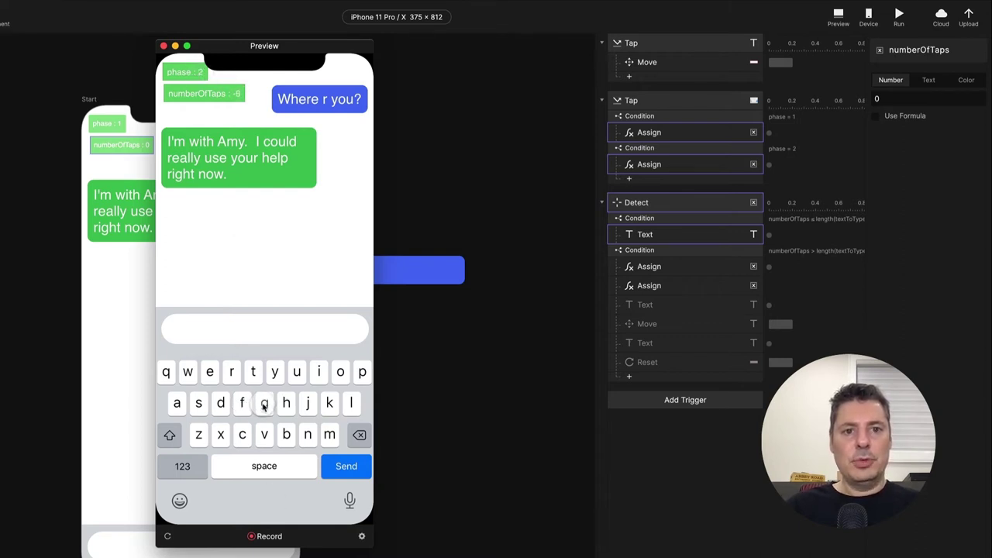
pyautogui.click(164, 46)
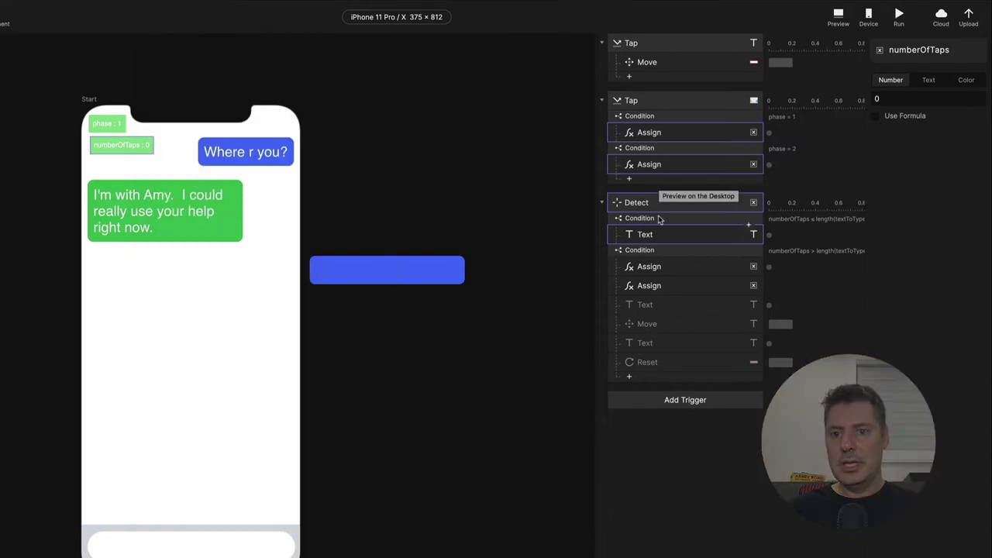
# Step: Add a third condition, phase = 2, to the Detect trigger
pyautogui.click(675, 295)
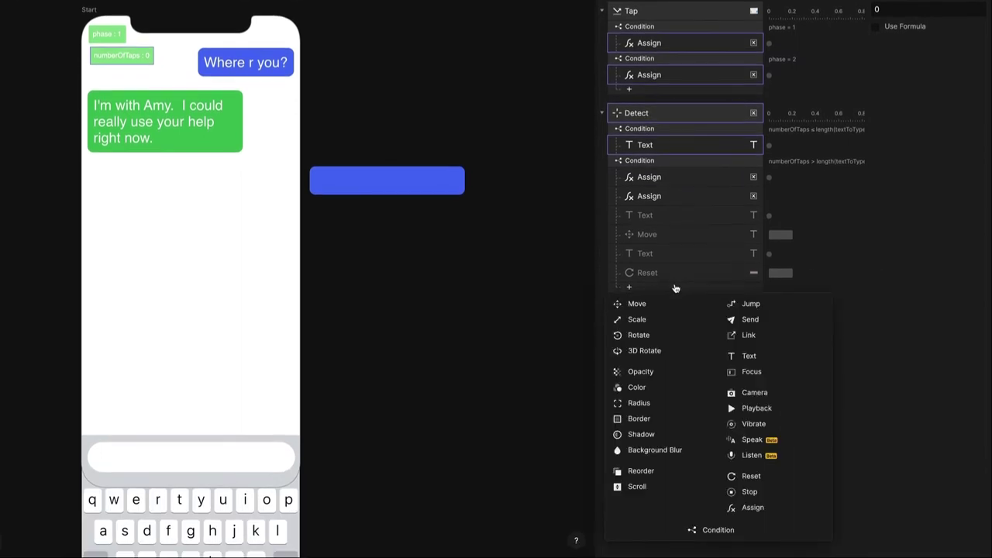
pyautogui.click(718, 530)
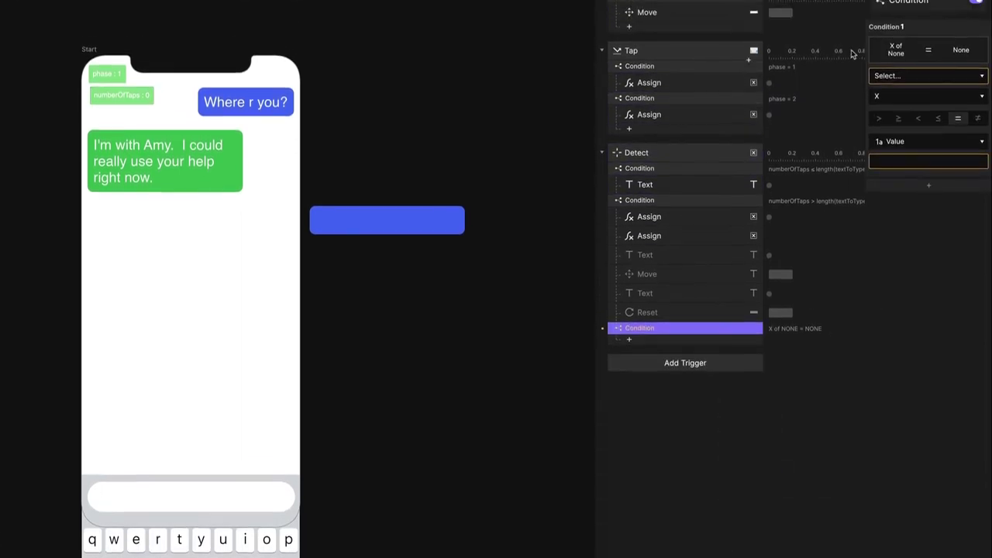
pyautogui.click(910, 126)
pyautogui.click(901, 231)
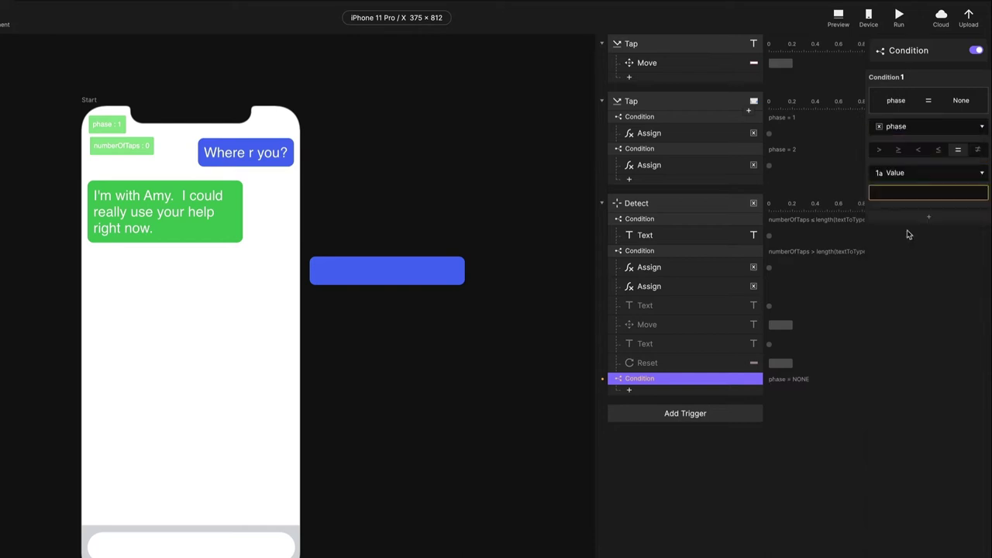
pyautogui.click(899, 191)
pyautogui.write('2')
pyautogui.press('Return')
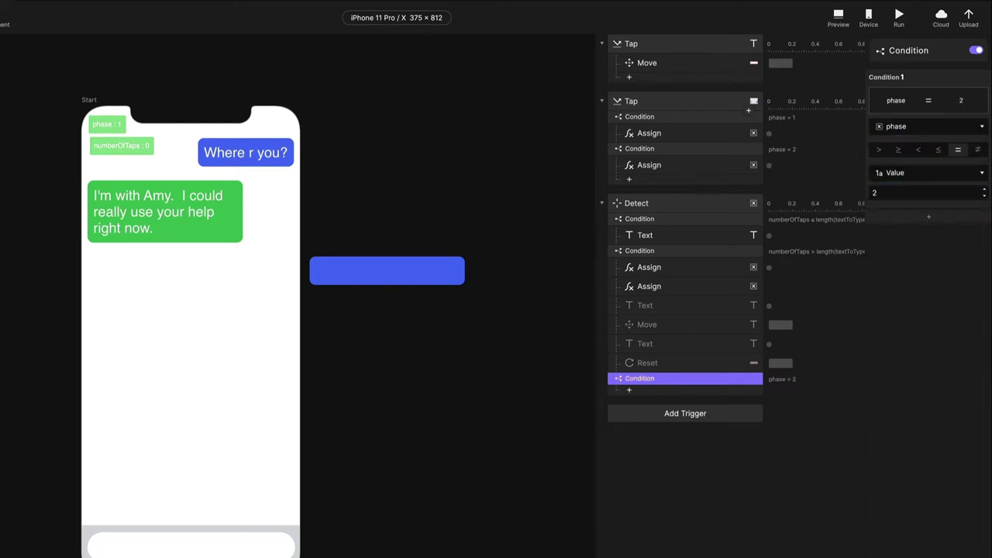
# Step: Add a second requirement, numberOfTaps = 0, to the Detect trigger's phase = 2 condition
pyautogui.click(938, 215)
pyautogui.click(920, 267)
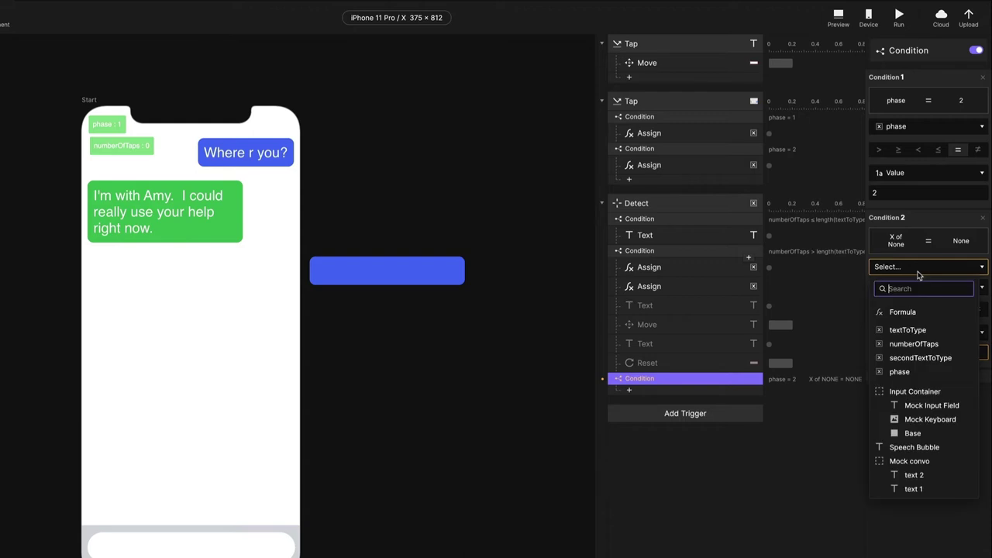
pyautogui.click(922, 346)
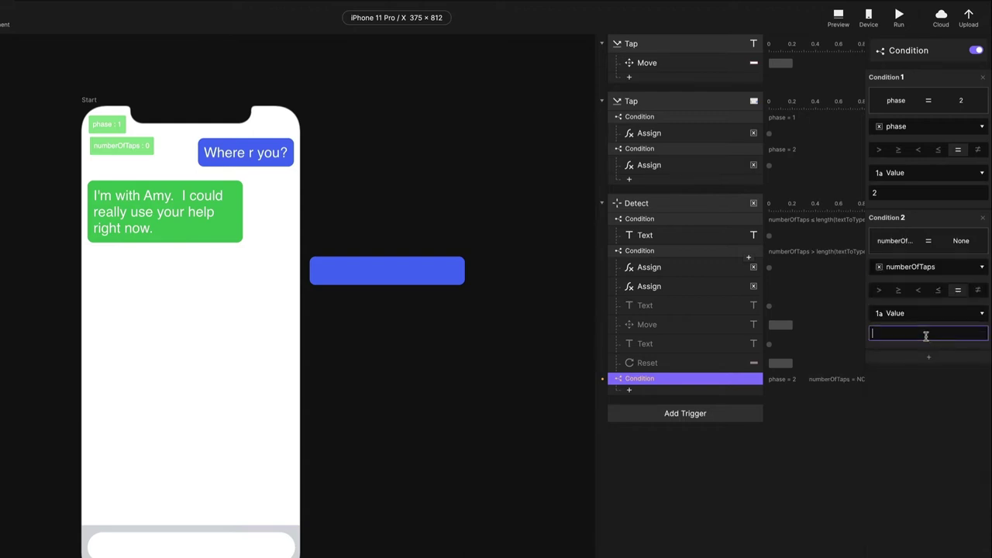
pyautogui.write('0')
pyautogui.press('Return')
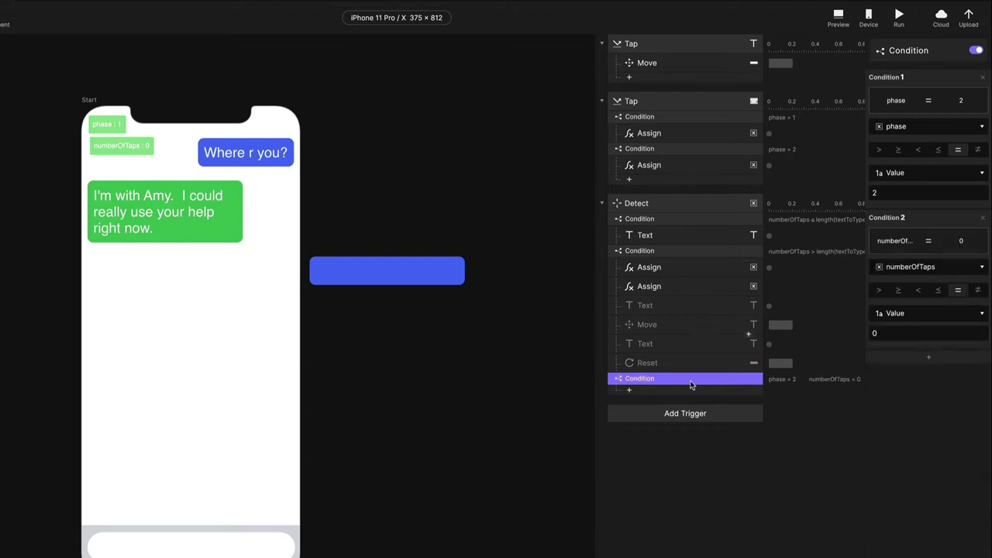
# Step: Copy the two phase Assign responses from the Detect trigger's second condition into its phase = 2, numberOfTaps = 0 condition
pyautogui.click(658, 253)
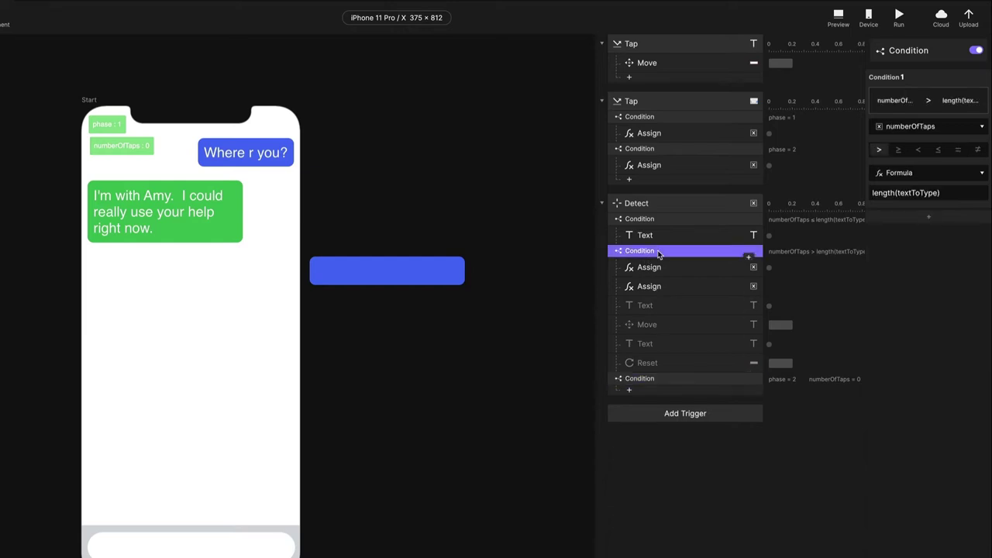
pyautogui.click(655, 273)
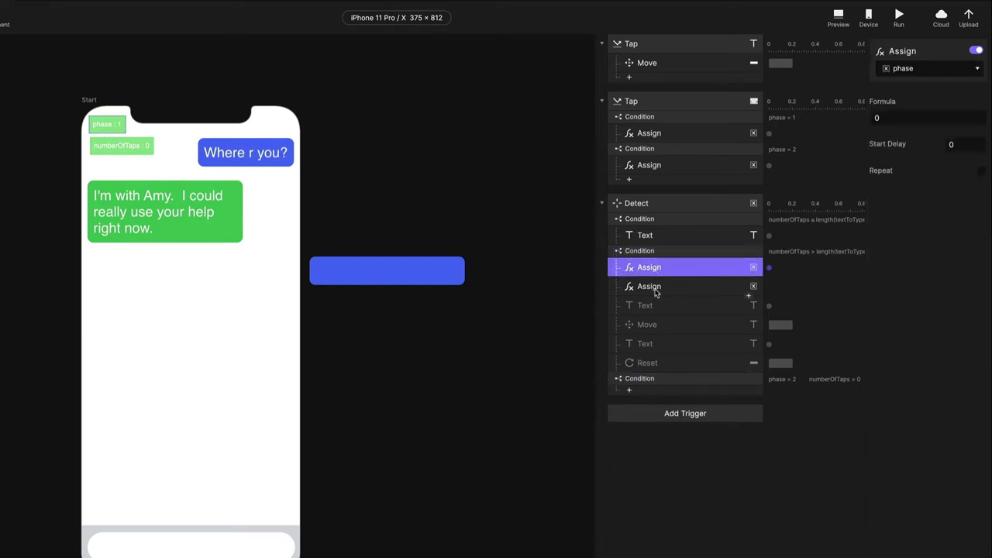
pyautogui.keyDown('shift'); pyautogui.click(656, 288); pyautogui.keyUp('shift')
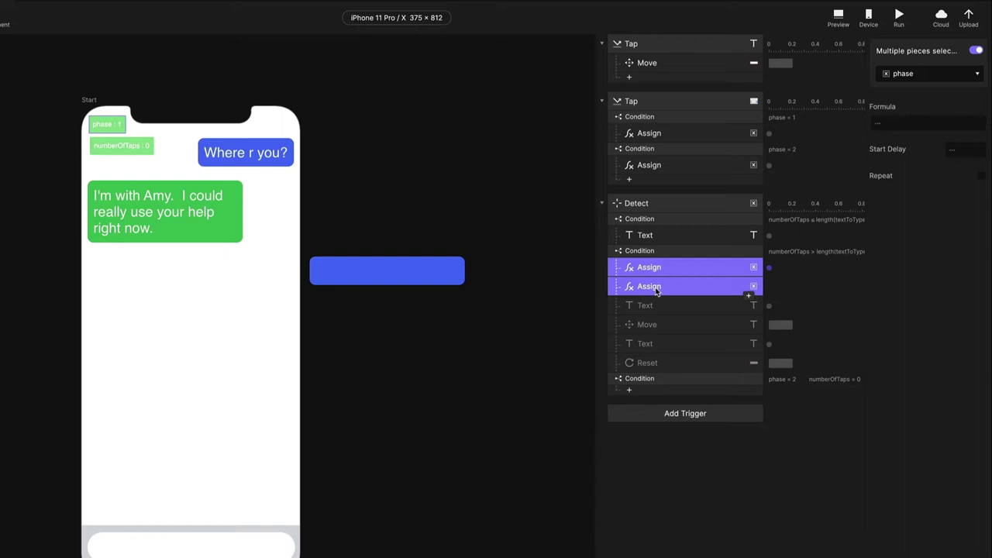
pyautogui.moveTo(657, 289); pyautogui.dragTo(680, 379)
# Step: Set the second Assign response under the Detect trigger's phase = 2, numberOfTaps = 0 condition to assign phase the value 3
pyautogui.click(675, 395)
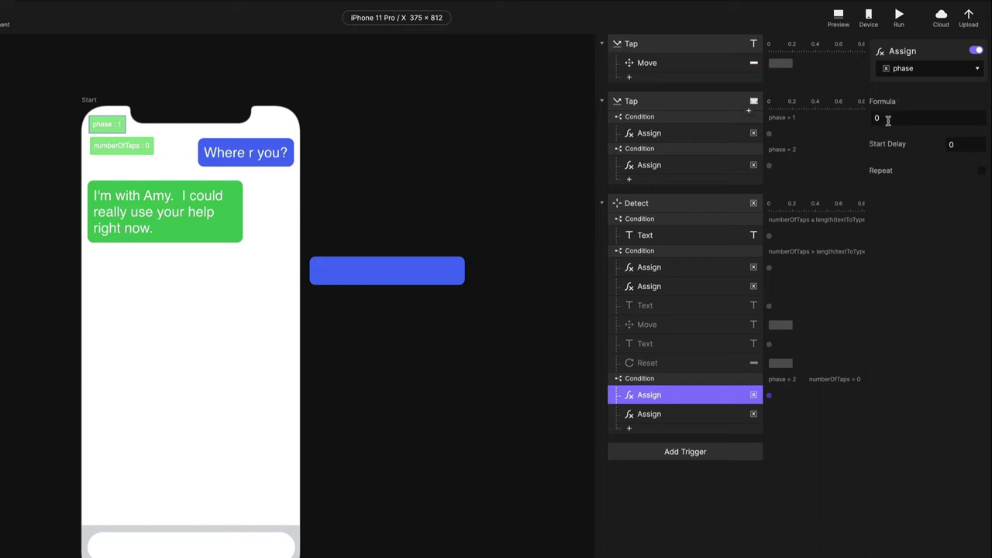
pyautogui.click(664, 415)
pyautogui.click(885, 117)
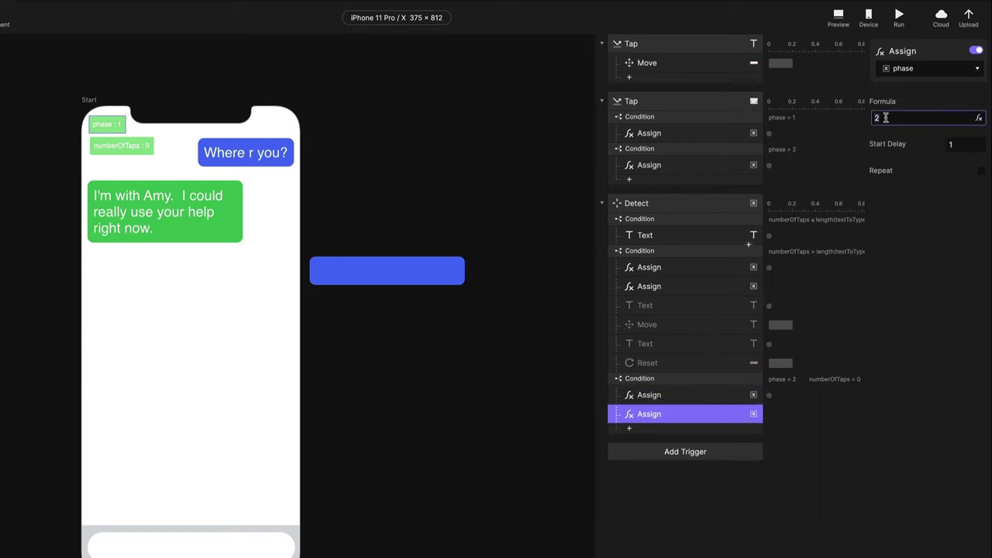
pyautogui.press('Escape')
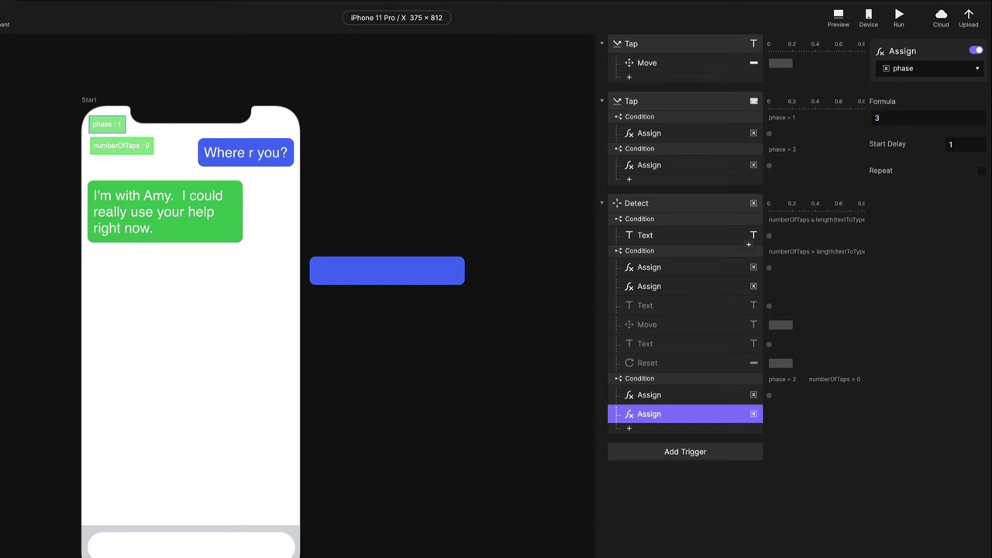
pyautogui.press('Escape')
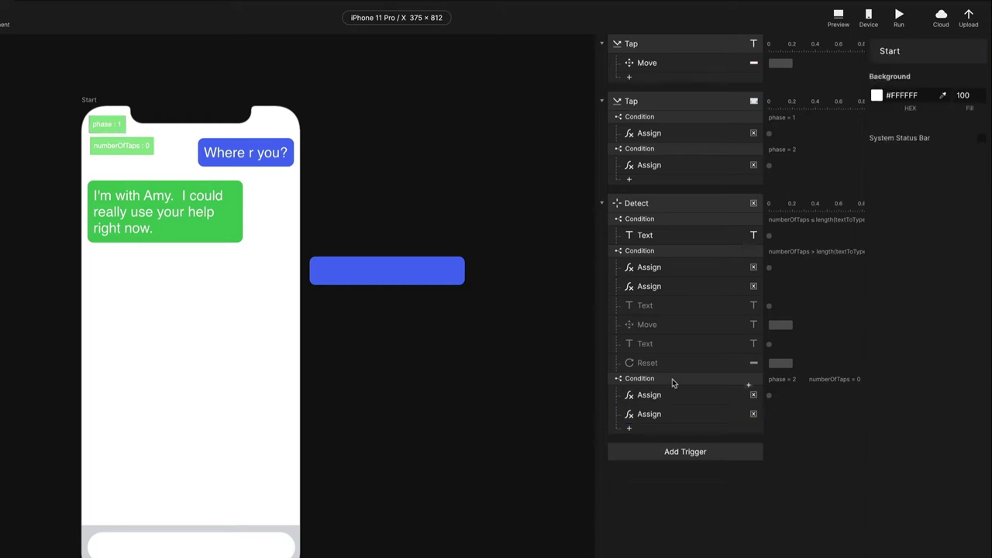
# Step: Add a fourth condition, phase = 3, to the Detect trigger
pyautogui.click(673, 430)
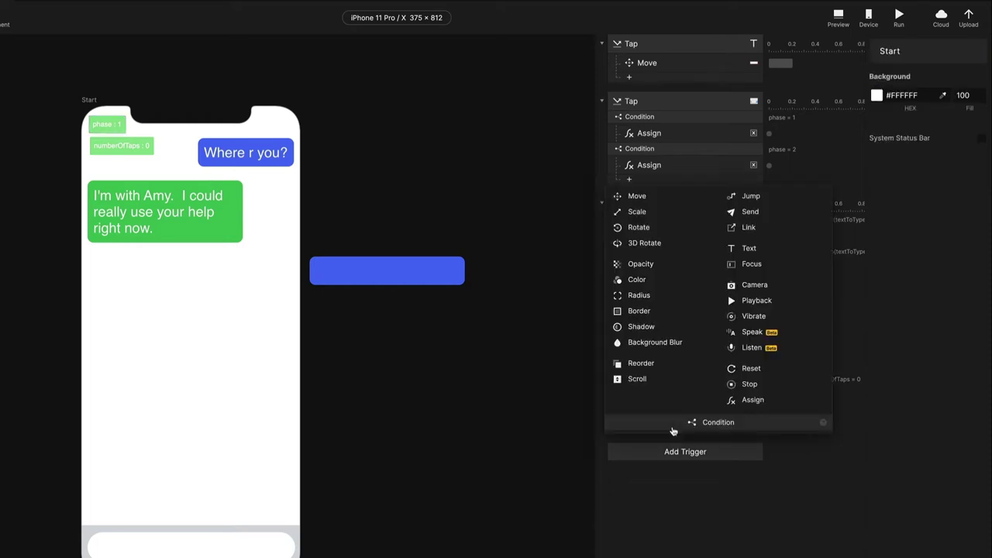
pyautogui.click(718, 421)
pyautogui.click(906, 129)
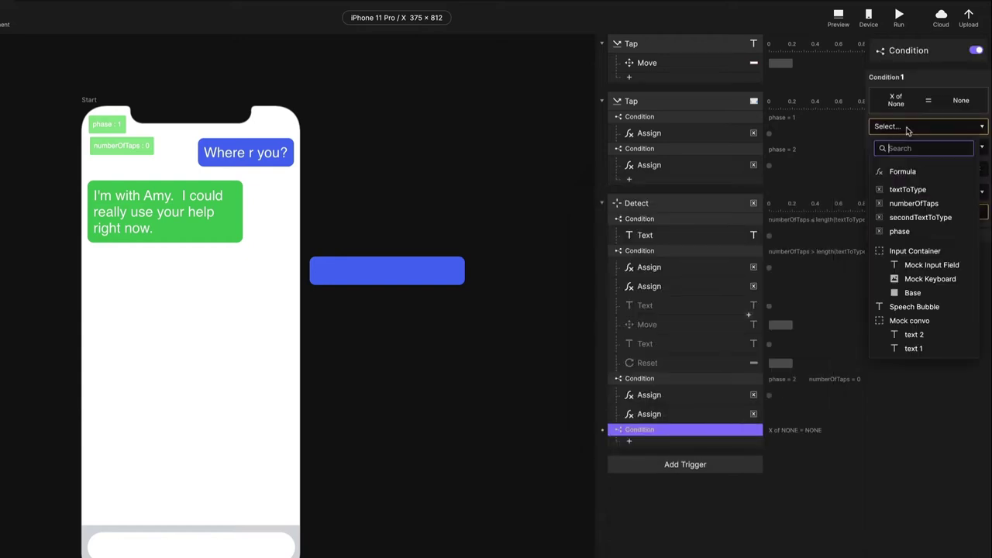
pyautogui.click(904, 230)
pyautogui.click(913, 192)
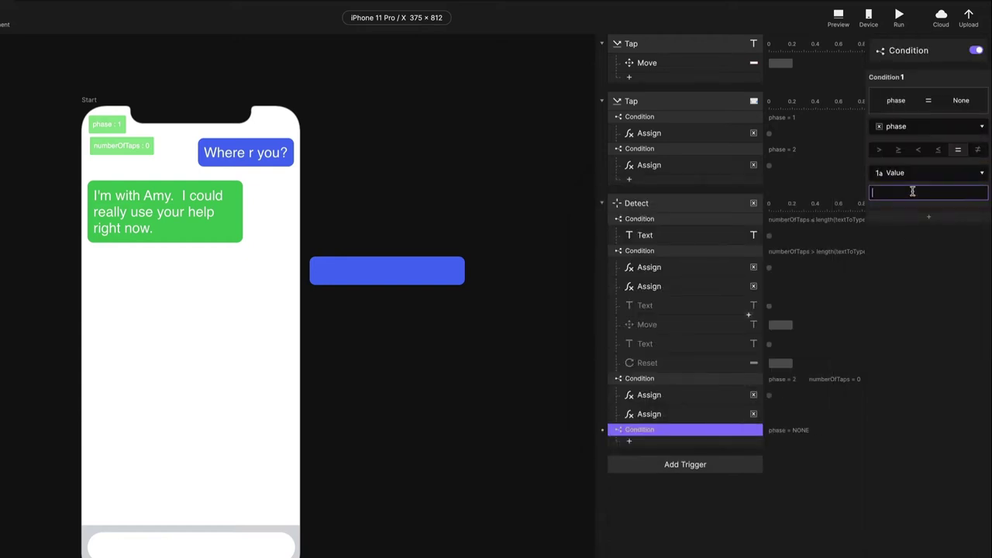
pyautogui.write('3')
pyautogui.press('Return')
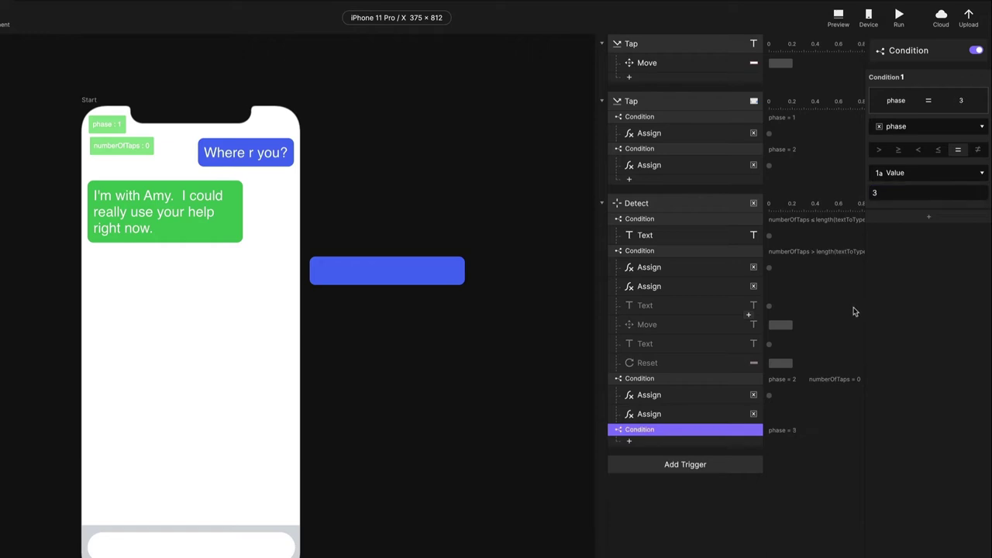
# Step: Copy the Mock Input Field Text response from the Detect trigger's first condition into its phase = 3 condition
pyautogui.click(683, 236)
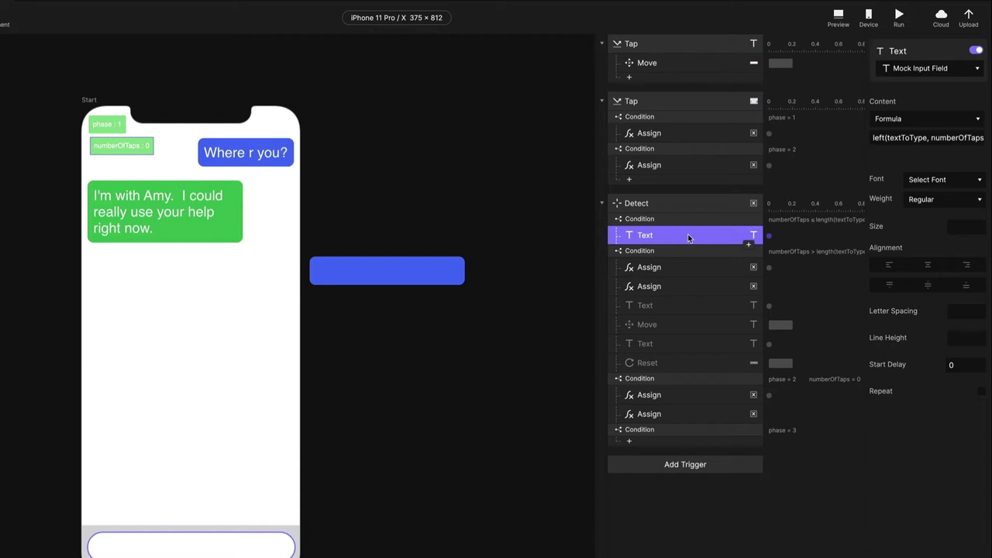
pyautogui.click(671, 431)
pyautogui.press('super+v')
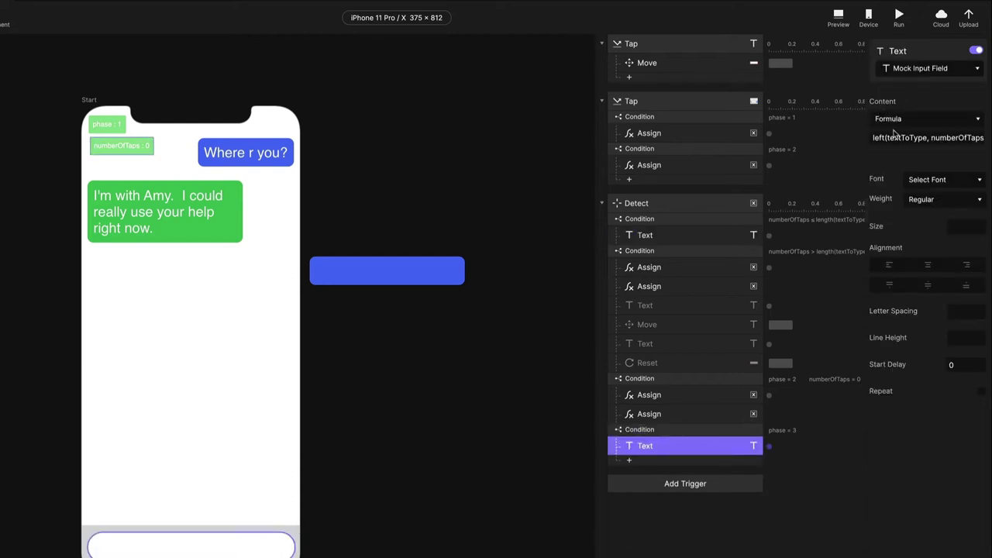
# Step: Change the formula of the phase = 3 Text response to left(secondTextToType, numberOfTaps)
pyautogui.click(977, 137)
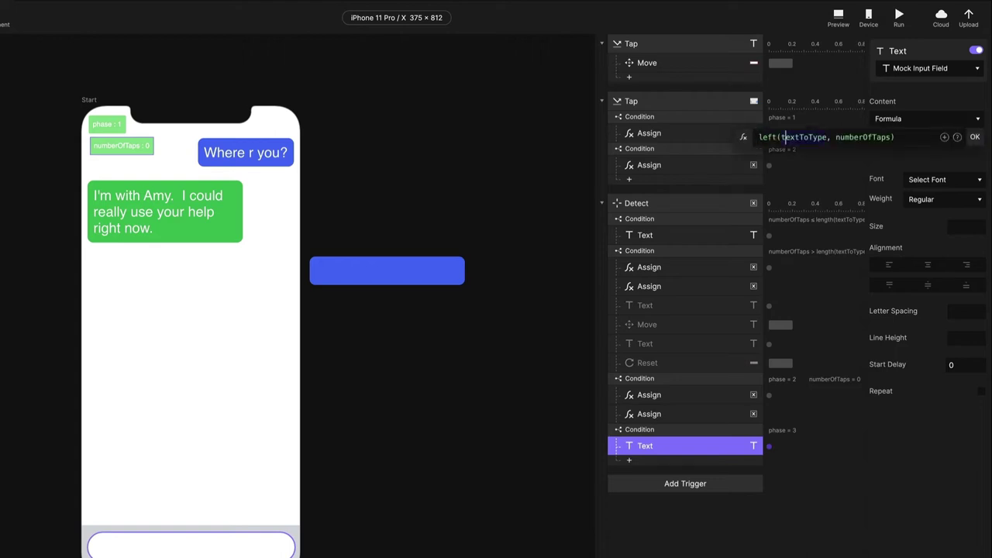
pyautogui.press('Left')
pyautogui.write('second')
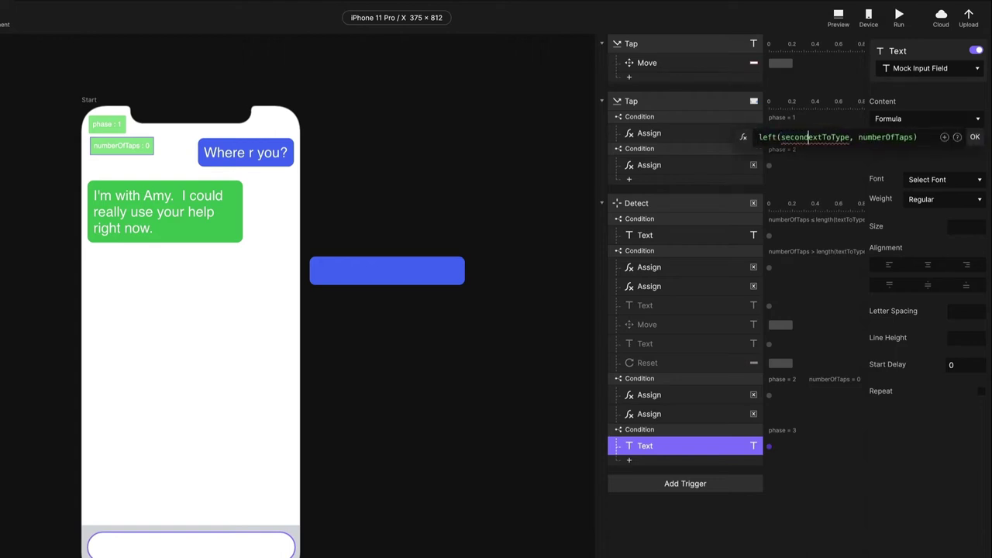
pyautogui.press('Delete')
pyautogui.write('T')
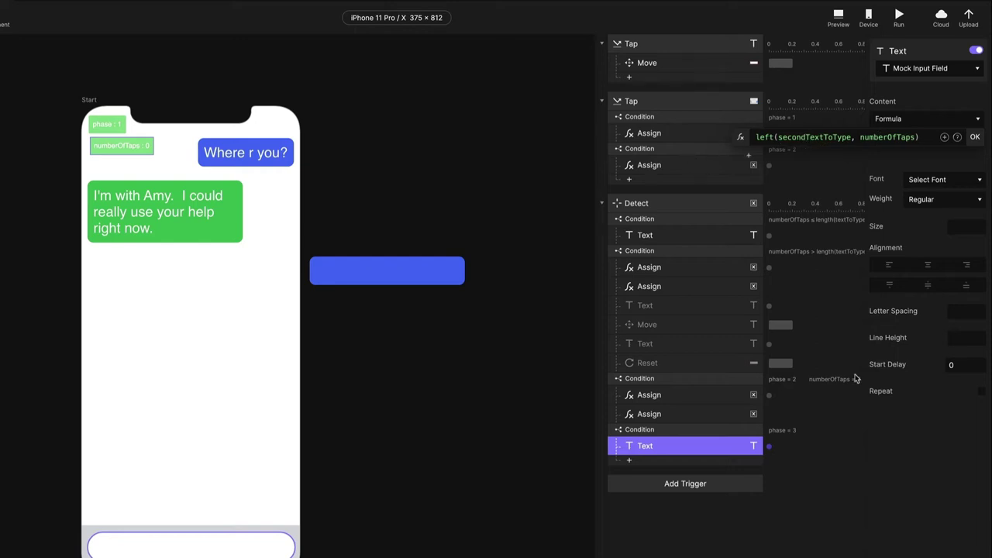
pyautogui.press('Return')
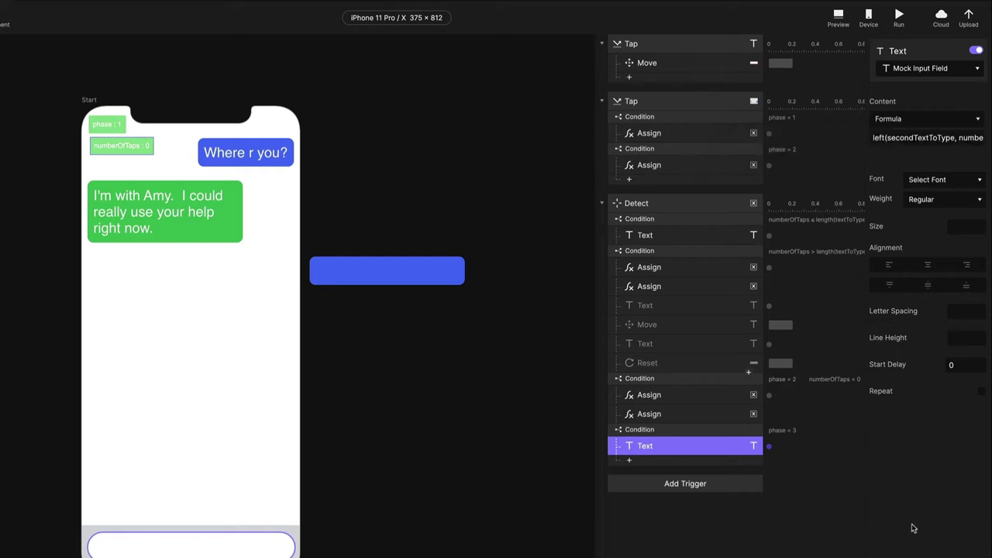
# Step: Try adding phase = 3 as a second requirement to the Mock Keyboard Tap trigger's phase = 1 condition, and remove that requirement
pyautogui.click(664, 118)
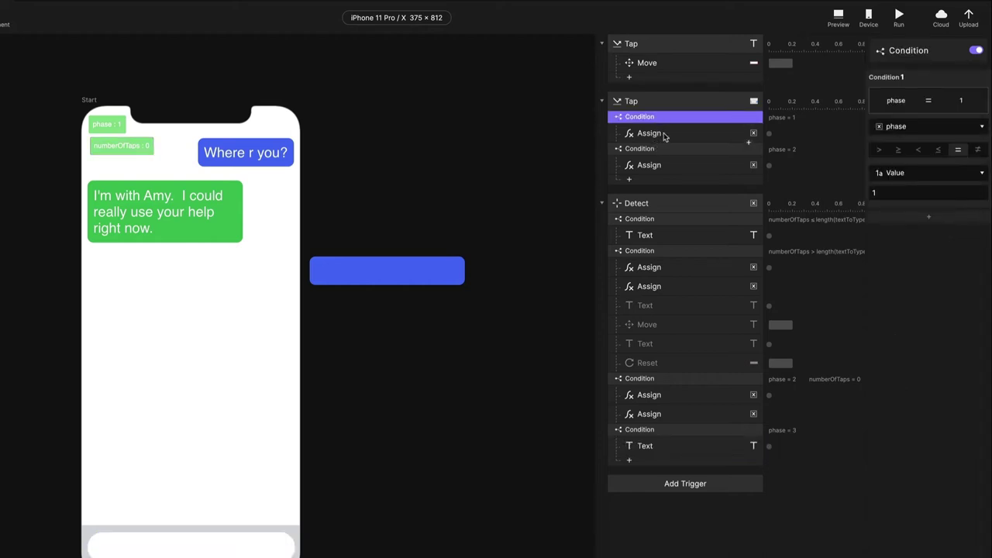
pyautogui.click(664, 134)
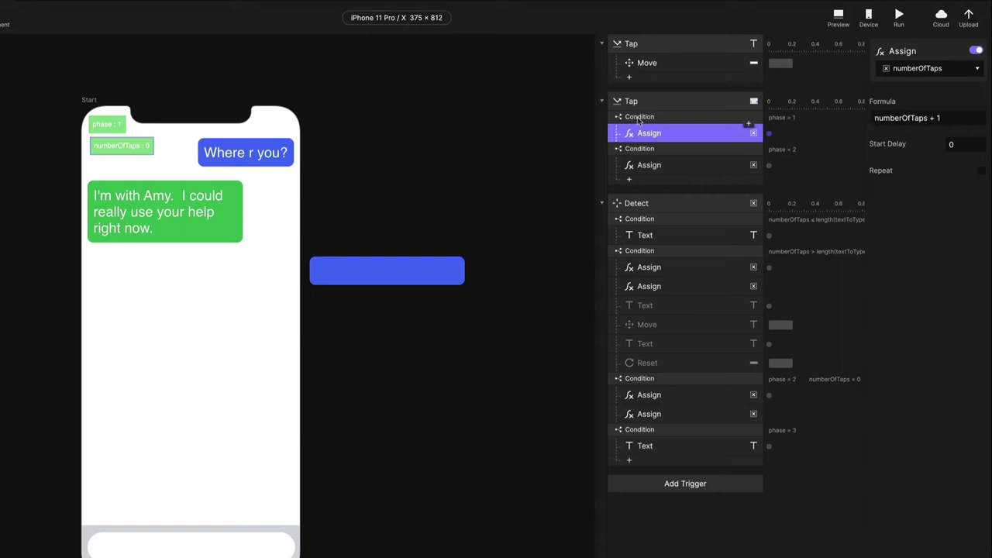
pyautogui.click(639, 118)
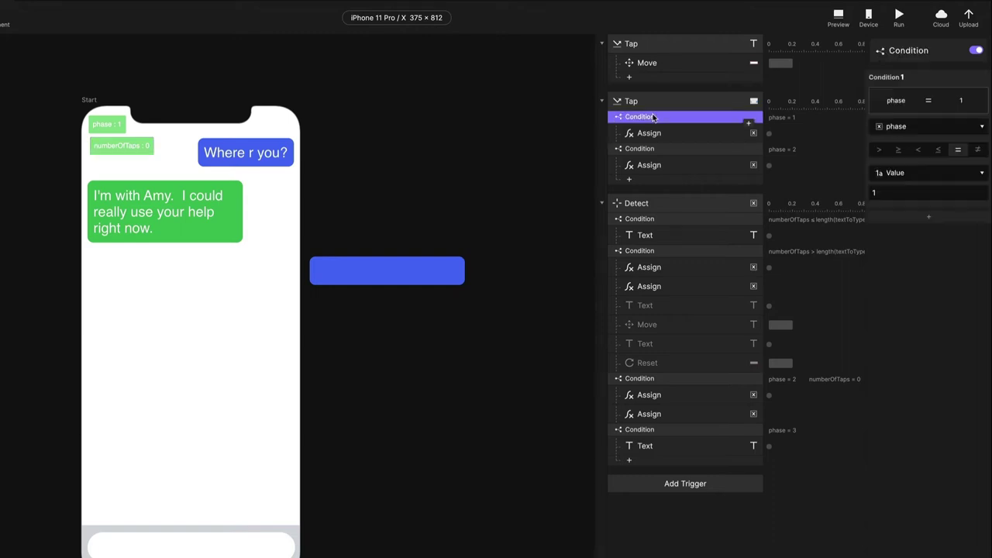
pyautogui.click(917, 220)
pyautogui.click(920, 264)
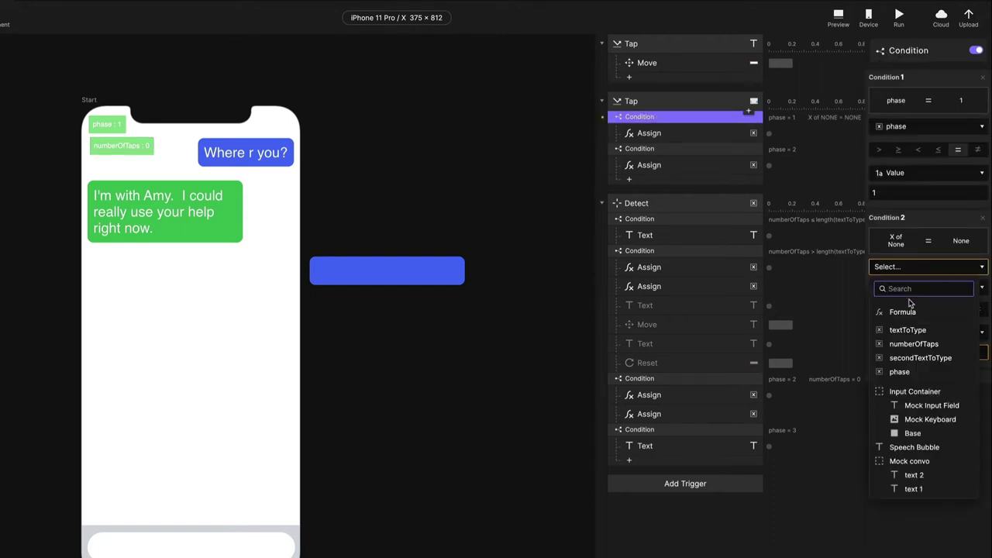
pyautogui.click(903, 372)
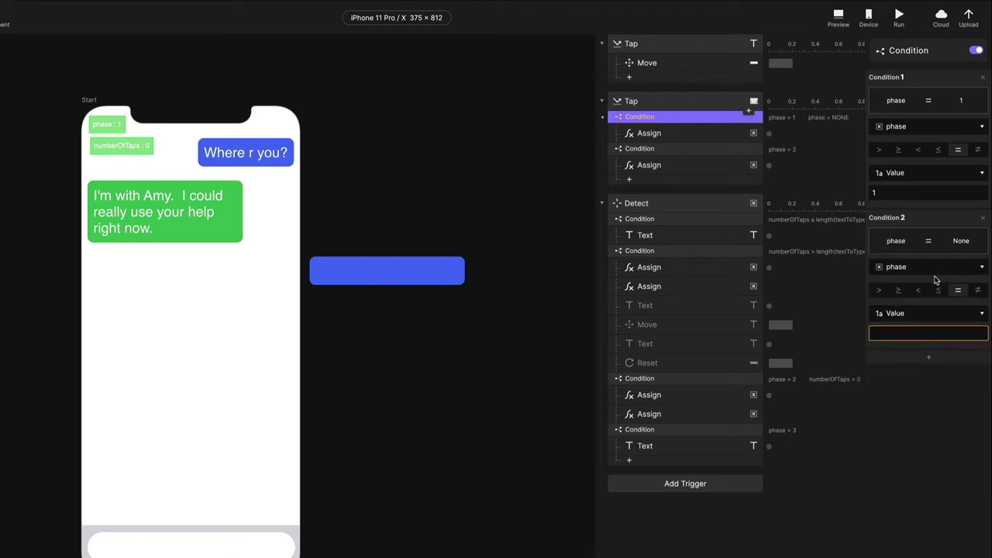
pyautogui.click(901, 332)
pyautogui.write('3')
pyautogui.press('Return')
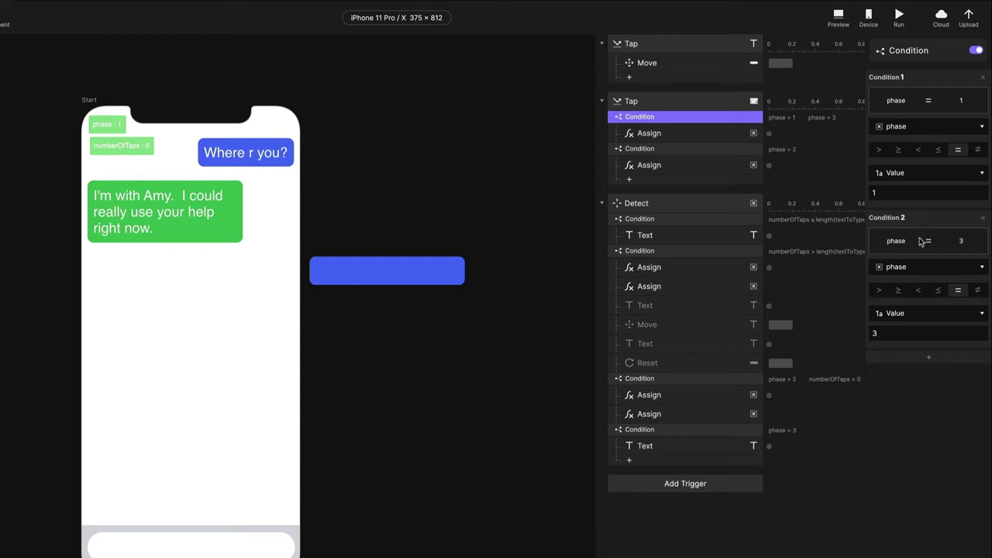
pyautogui.click(983, 221)
# Step: Add a third condition, phase = 3, to the Mock Keyboard Tap trigger
pyautogui.click(674, 180)
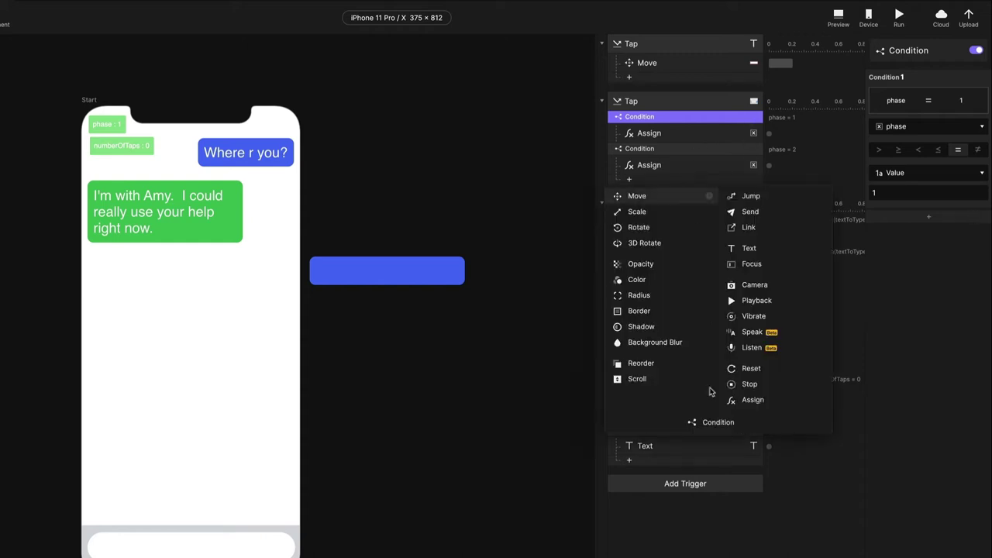
pyautogui.click(715, 422)
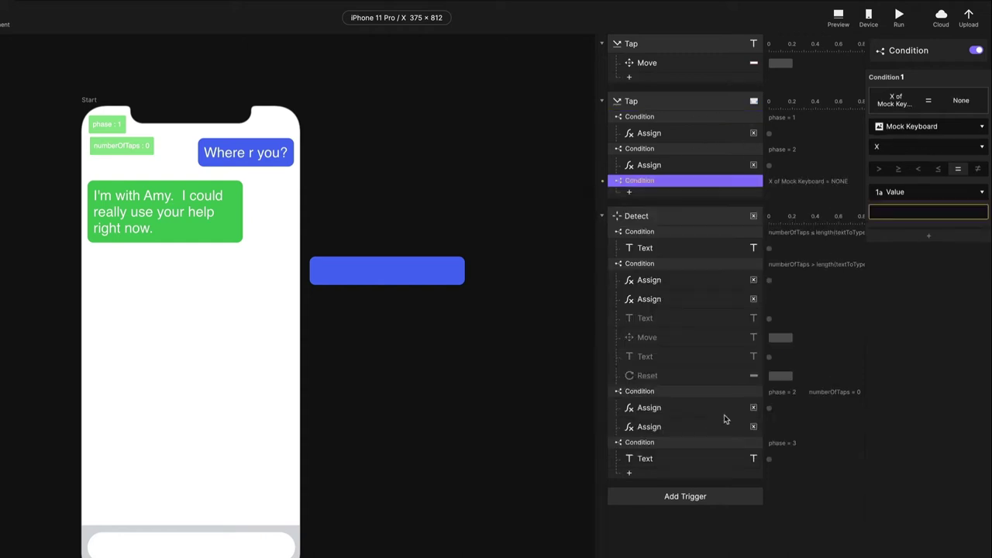
pyautogui.click(926, 128)
pyautogui.click(909, 230)
pyautogui.click(900, 191)
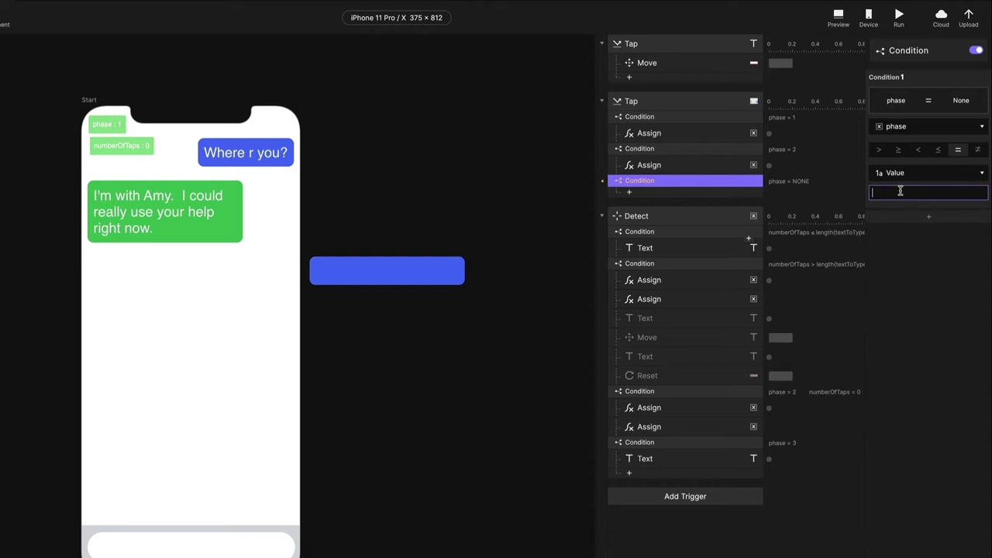
pyautogui.write('3')
pyautogui.press('Return')
# Step: Copy the numberOfTaps + 1 Assign response from the Tap trigger's phase = 1 condition into its phase = 3 condition
pyautogui.click(673, 135)
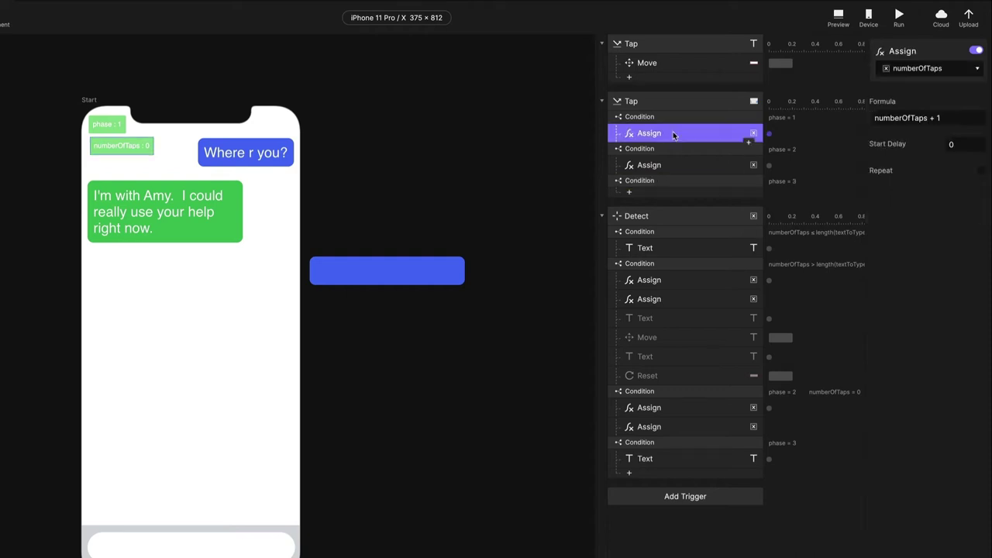
pyautogui.click(667, 181)
pyautogui.hotkey('ctrl', 'v')
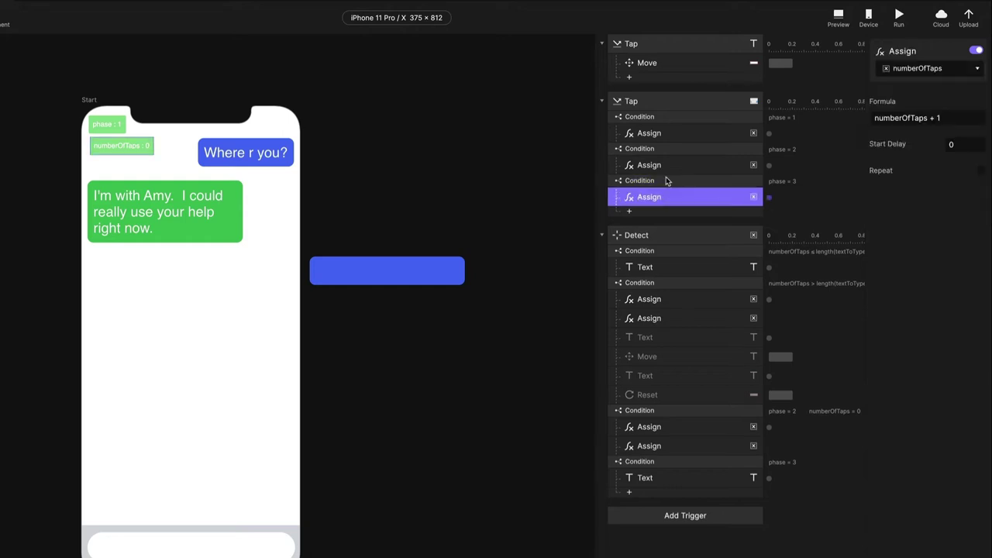
# Step: Preview the prototype, bring up the mock keyboard, and tap it repeatedly until the whole first message is typed
pyautogui.click(688, 474)
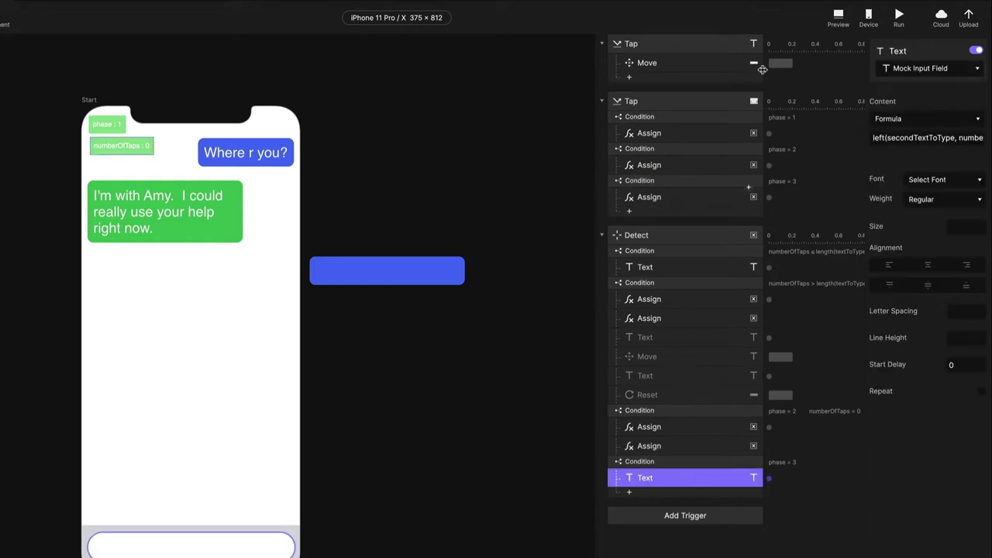
pyautogui.click(838, 15)
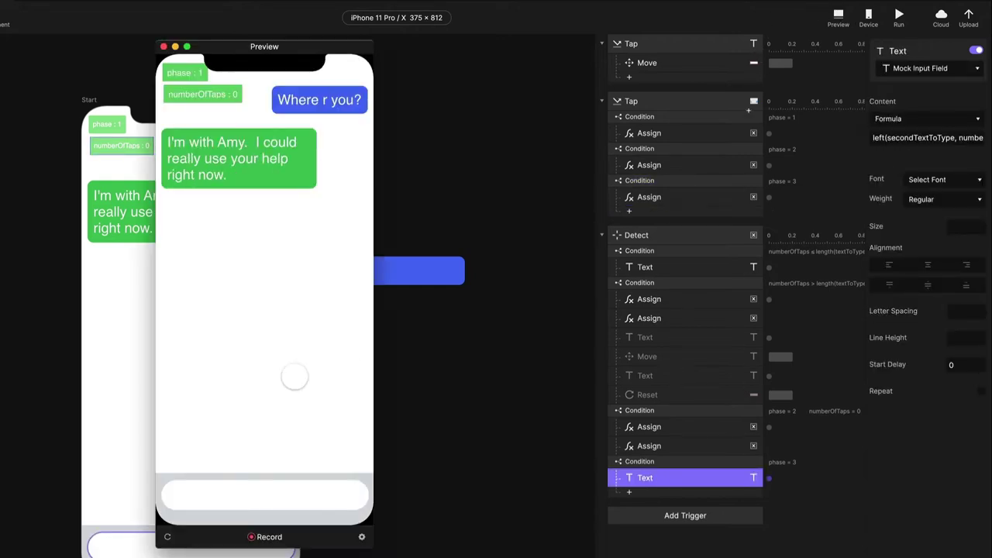
pyautogui.click(262, 493)
pyautogui.click(262, 403)
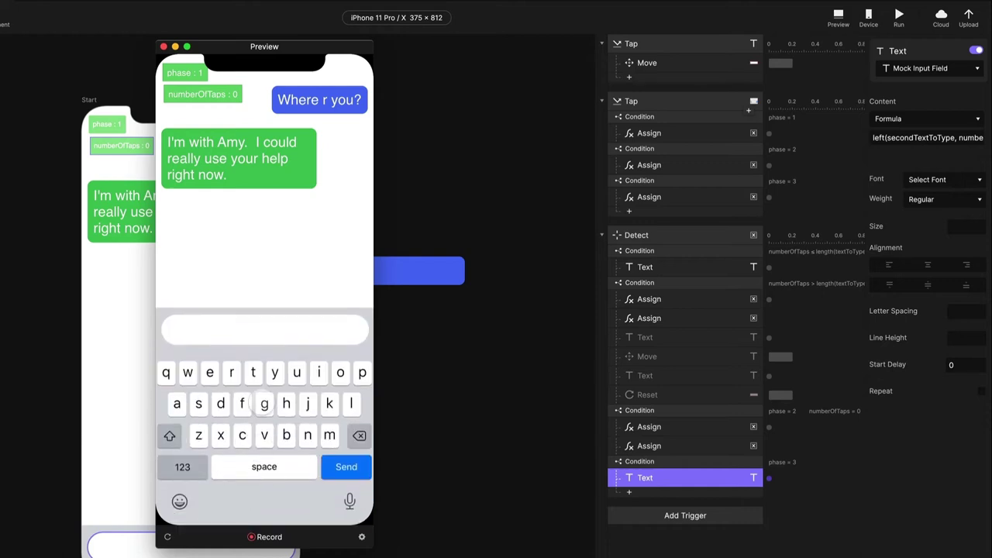
pyautogui.click(263, 395)
pyautogui.click(263, 396)
pyautogui.click(264, 396)
pyautogui.click(264, 391)
pyautogui.doubleClick(264, 394)
pyautogui.doubleClick(264, 393)
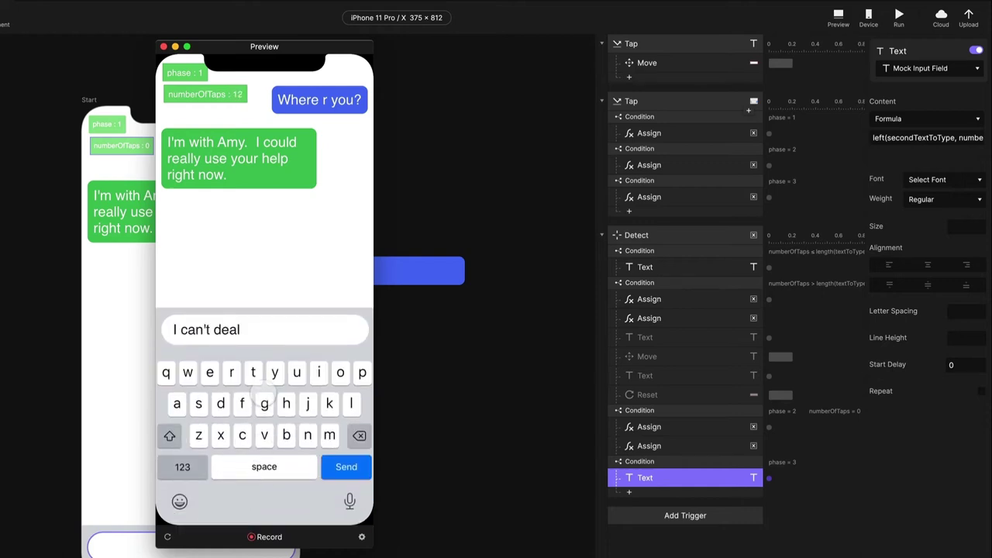
pyautogui.doubleClick(263, 394)
pyautogui.click(264, 394)
pyautogui.doubleClick(263, 394)
pyautogui.doubleClick(264, 393)
pyautogui.doubleClick(263, 394)
pyautogui.doubleClick(263, 394)
pyautogui.click(264, 393)
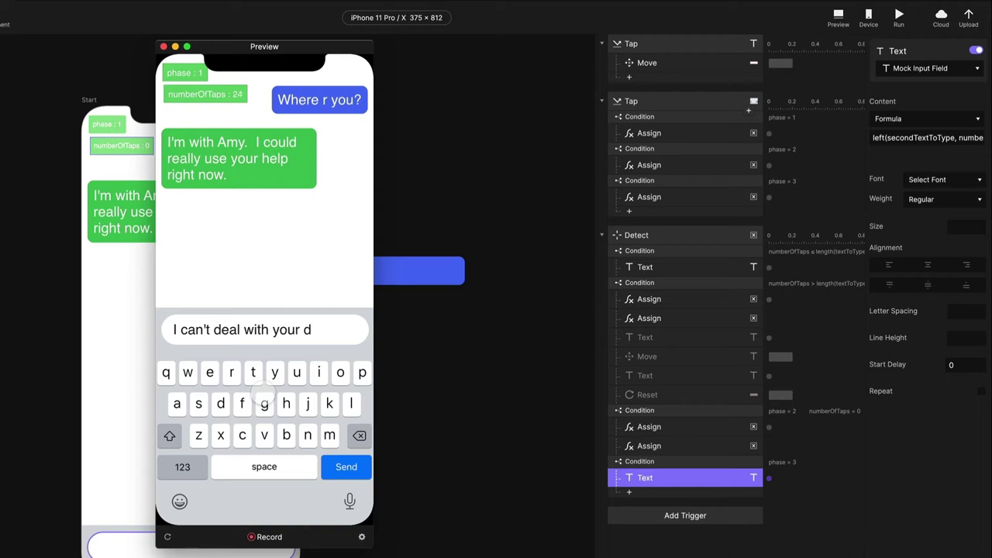
pyautogui.doubleClick(264, 393)
pyautogui.doubleClick(264, 393)
pyautogui.doubleClick(263, 394)
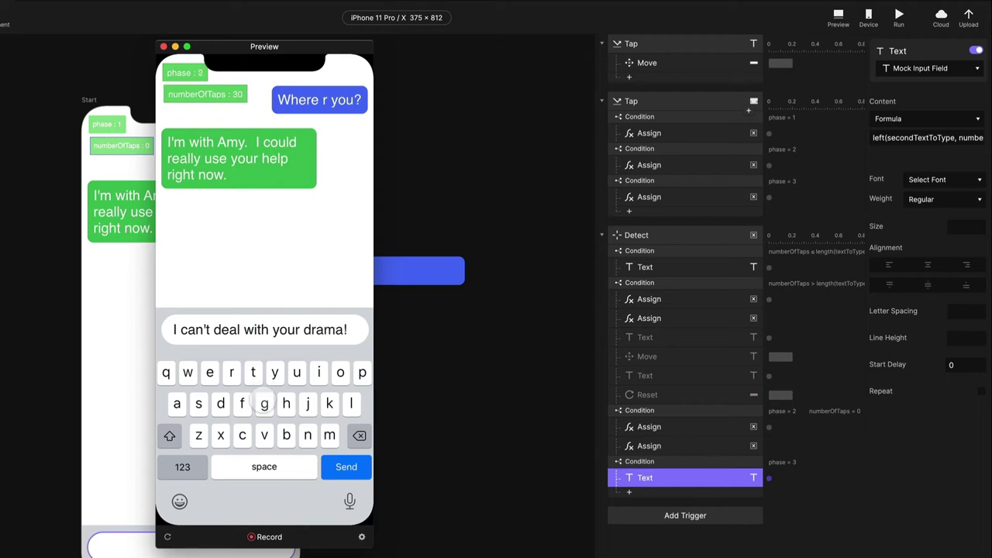
# Step: Keep tapping the mock keyboard in the preview to test erasing the first message until the input field is empty
pyautogui.doubleClick(264, 403)
pyautogui.click(264, 403)
pyautogui.doubleClick(264, 403)
pyautogui.doubleClick(265, 403)
pyautogui.click(264, 403)
pyautogui.doubleClick(264, 403)
pyautogui.doubleClick(264, 403)
pyautogui.click(265, 403)
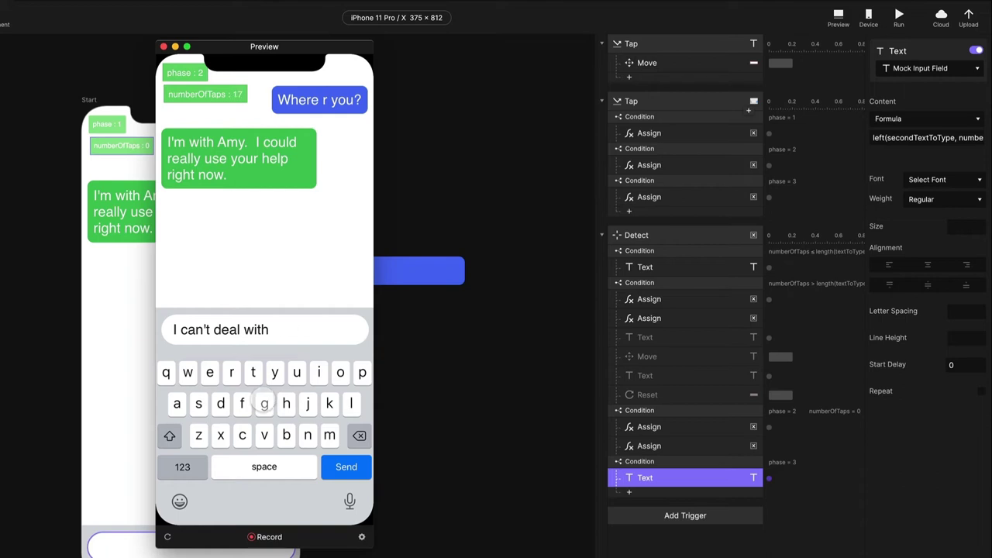
pyautogui.doubleClick(265, 403)
pyautogui.doubleClick(264, 403)
pyautogui.doubleClick(264, 403)
pyautogui.click(265, 403)
pyautogui.doubleClick(265, 403)
pyautogui.click(265, 403)
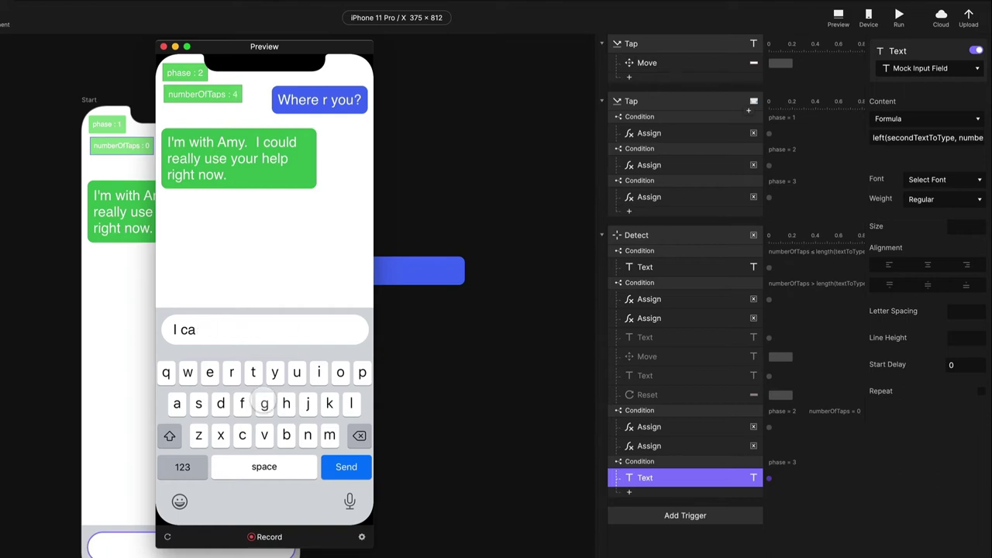
pyautogui.doubleClick(264, 403)
pyautogui.click(264, 403)
pyautogui.click(264, 403)
# Step: Keep tapping the mock keyboard in the preview until the first message is erased and the whole second message is typed, and close the preview
pyautogui.click(265, 403)
pyautogui.click(264, 403)
pyautogui.click(264, 403)
pyautogui.doubleClick(265, 403)
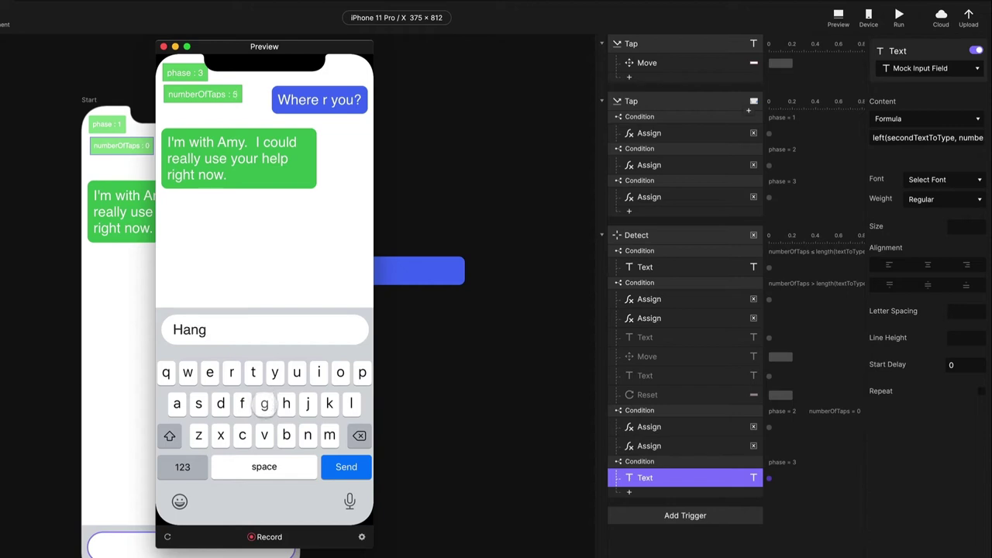
pyautogui.doubleClick(264, 403)
pyautogui.doubleClick(264, 403)
pyautogui.doubleClick(264, 403)
pyautogui.click(264, 403)
pyautogui.doubleClick(264, 403)
pyautogui.click(265, 403)
pyautogui.doubleClick(265, 403)
pyautogui.click(264, 403)
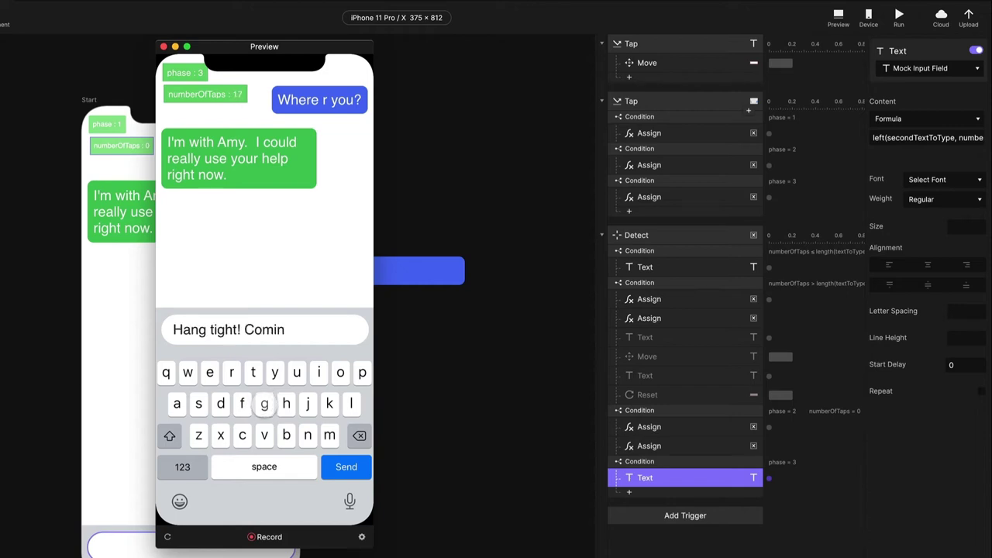
pyautogui.doubleClick(264, 403)
pyautogui.click(264, 403)
pyautogui.click(264, 403)
pyautogui.doubleClick(264, 403)
pyautogui.click(264, 403)
pyautogui.click(265, 403)
pyautogui.doubleClick(264, 403)
pyautogui.click(267, 403)
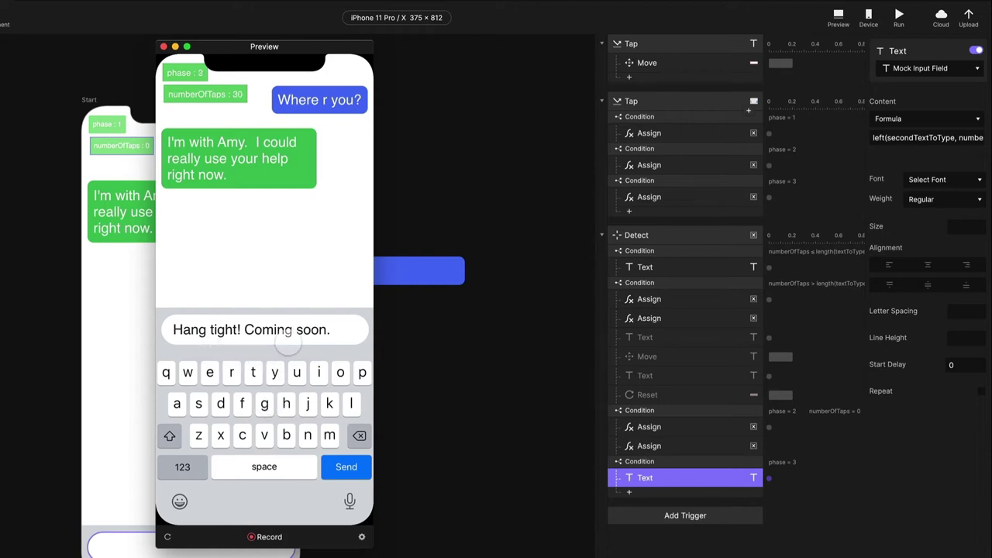
pyautogui.click(164, 46)
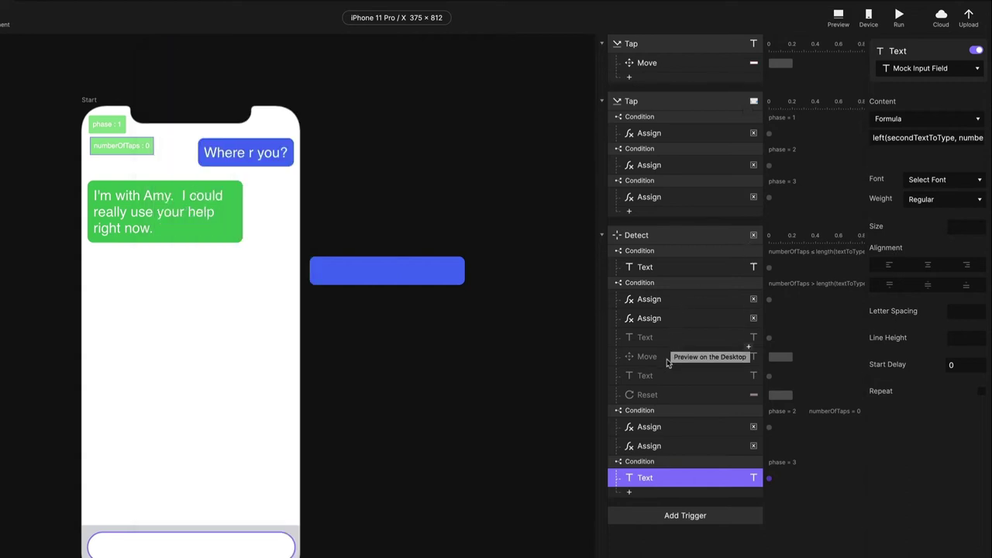
# Step: Add another condition, phase = 3, at the end of the Detect trigger
pyautogui.click(659, 492)
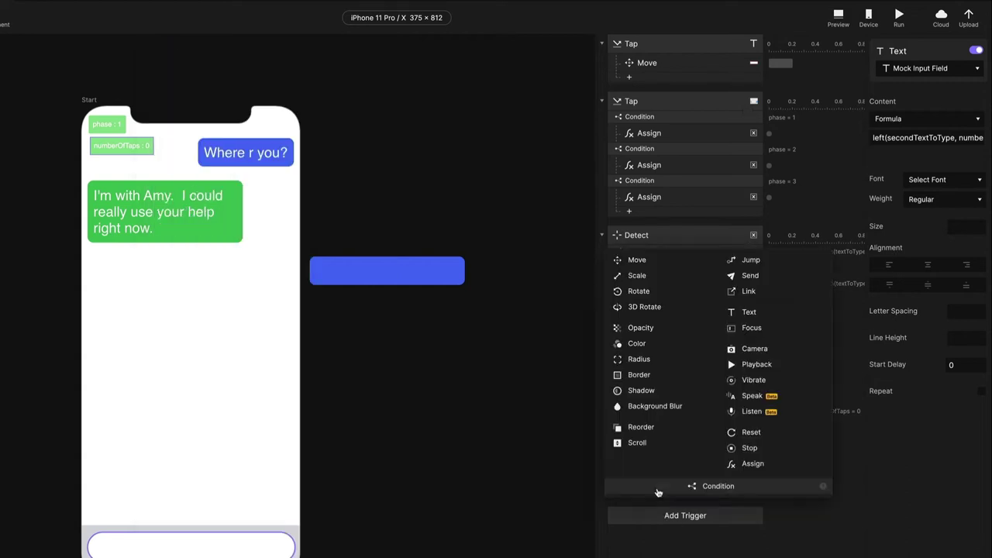
pyautogui.click(707, 487)
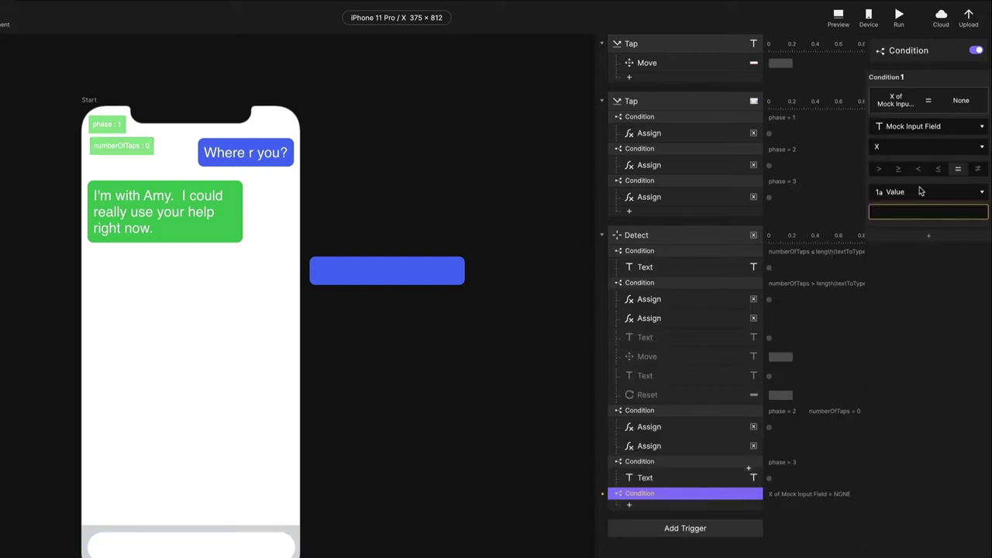
pyautogui.click(927, 129)
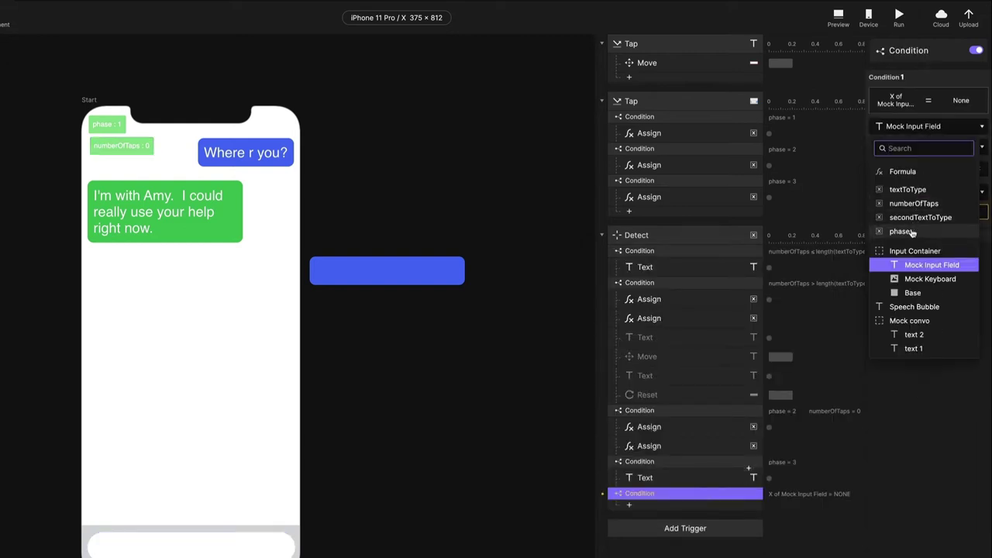
pyautogui.click(915, 230)
pyautogui.click(880, 194)
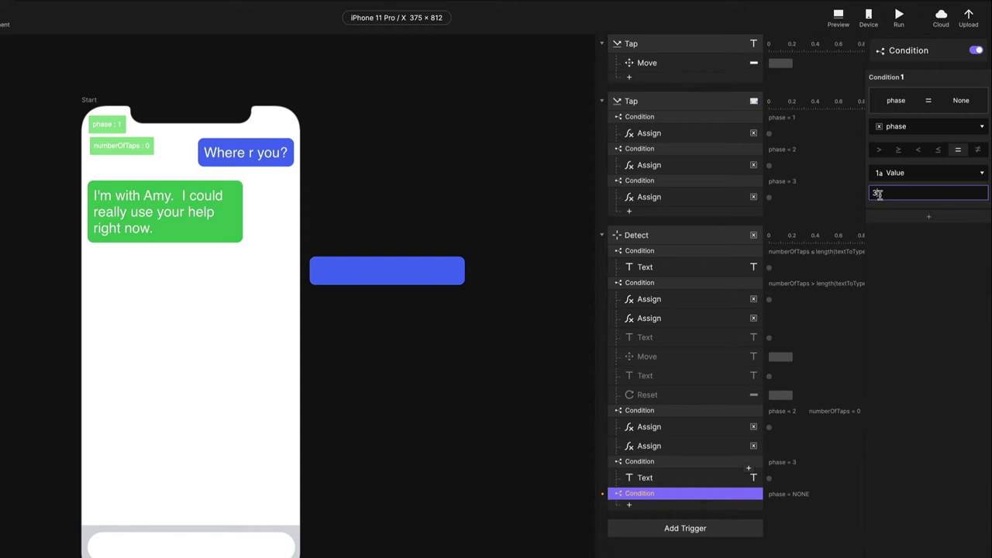
pyautogui.write('3')
pyautogui.press('Return')
# Step: Add a second criterion to the new Detect condition: numberOfTaps > the formula length(secondTextToType)
pyautogui.click(922, 216)
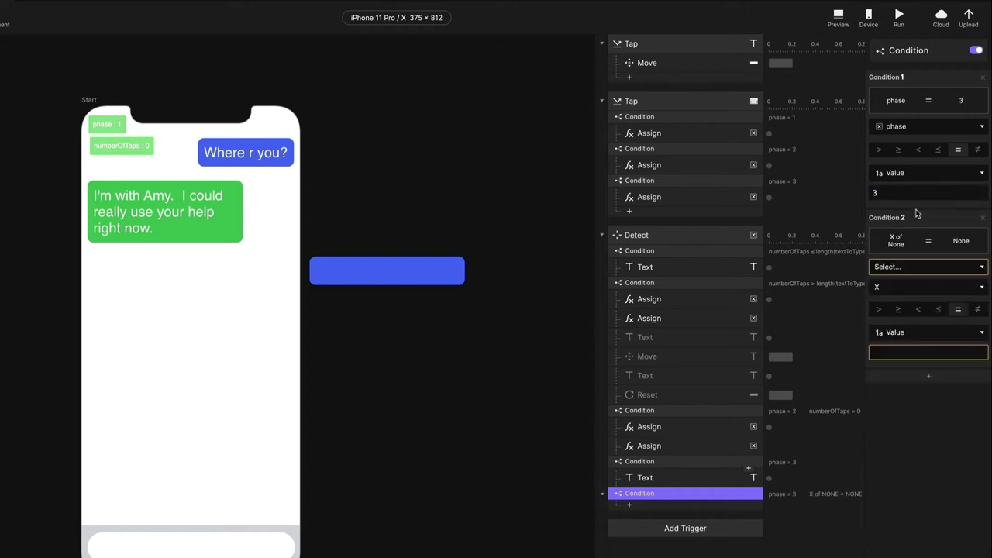
pyautogui.click(912, 268)
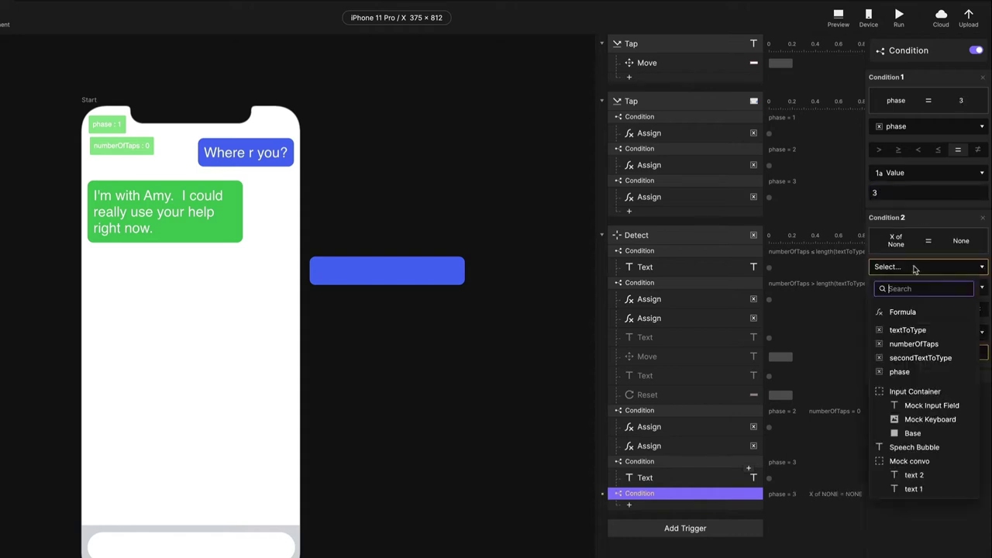
pyautogui.click(914, 343)
pyautogui.click(879, 290)
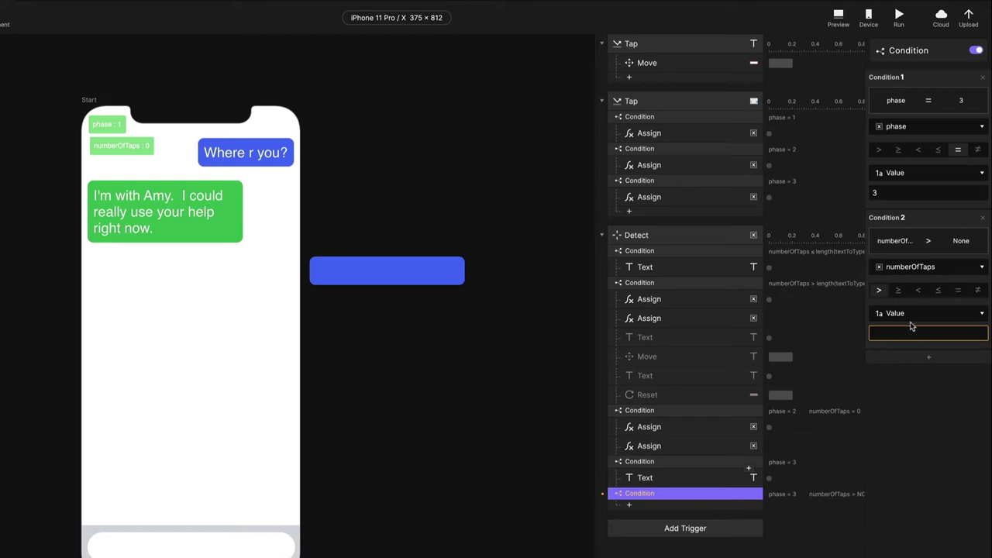
pyautogui.click(929, 313)
pyautogui.click(921, 377)
pyautogui.click(912, 332)
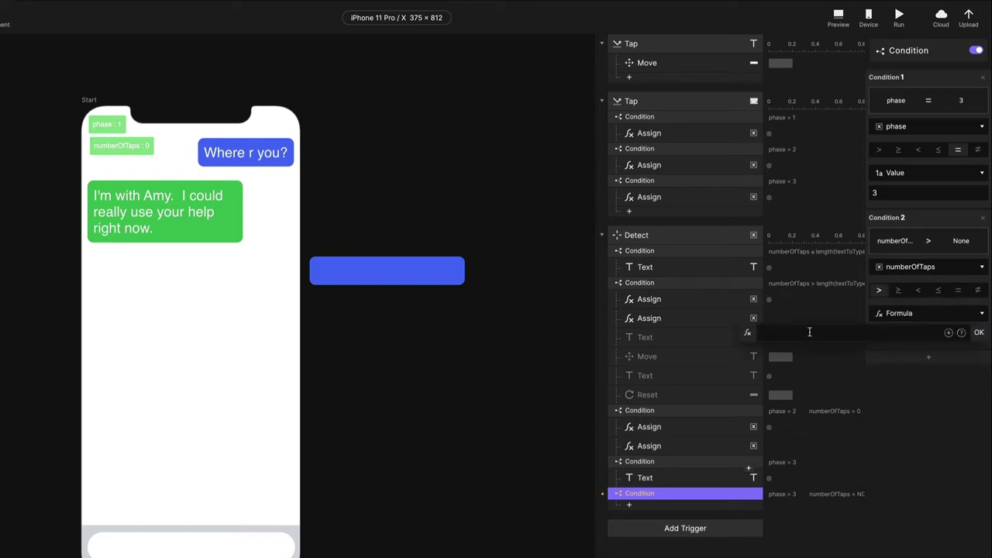
pyautogui.write('length(secobnd')
pyautogui.press('Return')
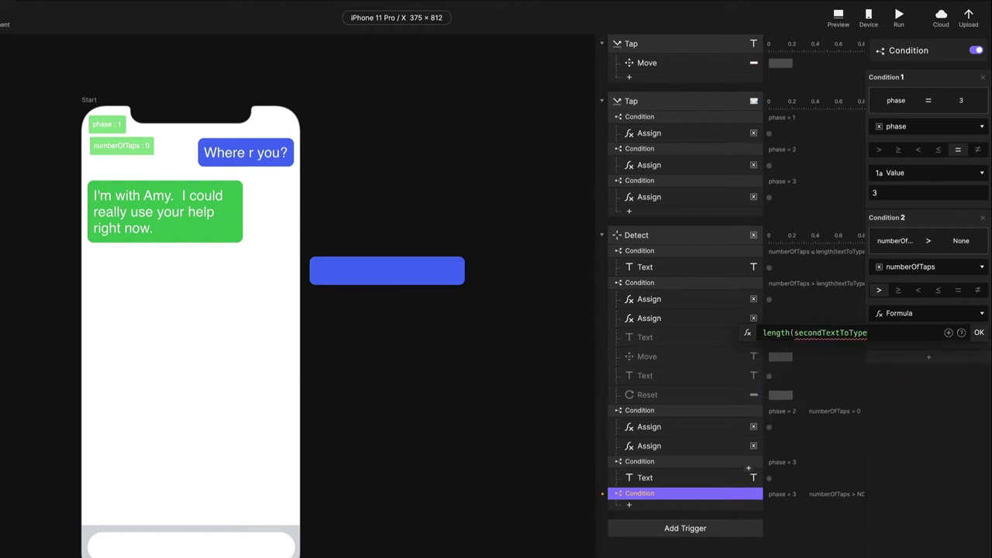
pyautogui.write(')')
pyautogui.click(979, 332)
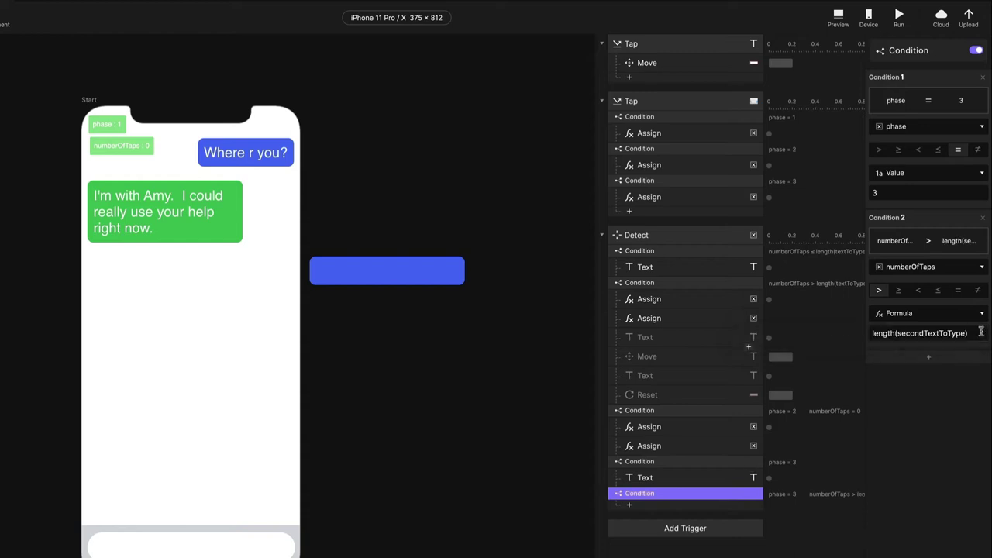
# Step: Move the four disabled Text, Move, Text and Reset responses under the new phase = 3 length condition and enable them
pyautogui.click(657, 338)
pyautogui.keyDown('shift'); pyautogui.click(662, 398); pyautogui.keyUp('shift')
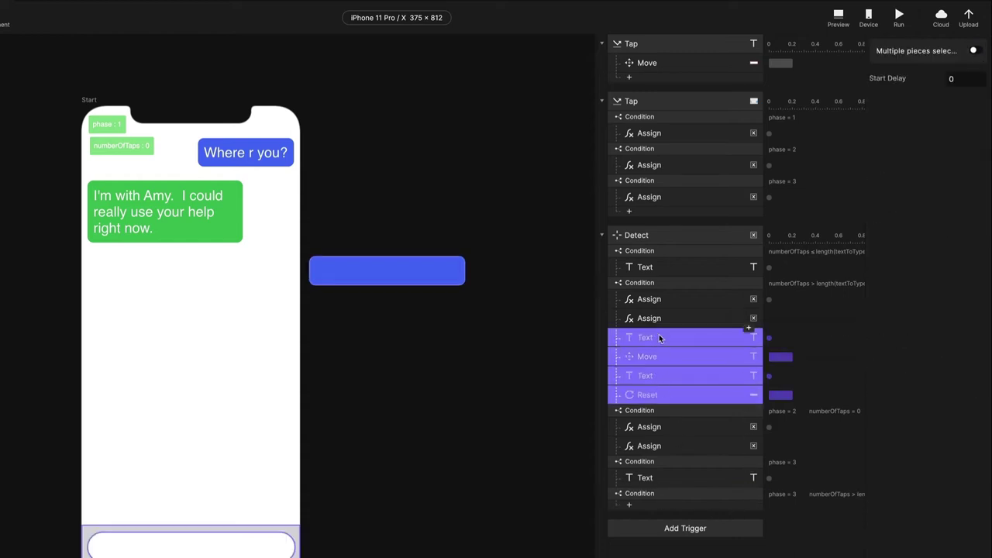
pyautogui.moveTo(659, 334); pyautogui.dragTo(664, 500)
pyautogui.click(974, 51)
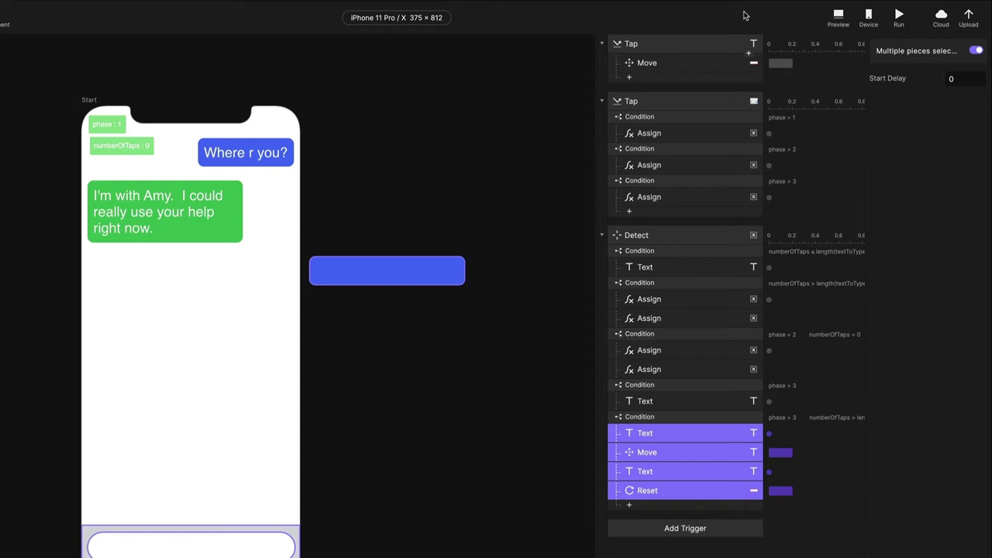
# Step: Preview the prototype, bring up the mock keyboard, and tap it until the first message is fully typed
pyautogui.click(844, 16)
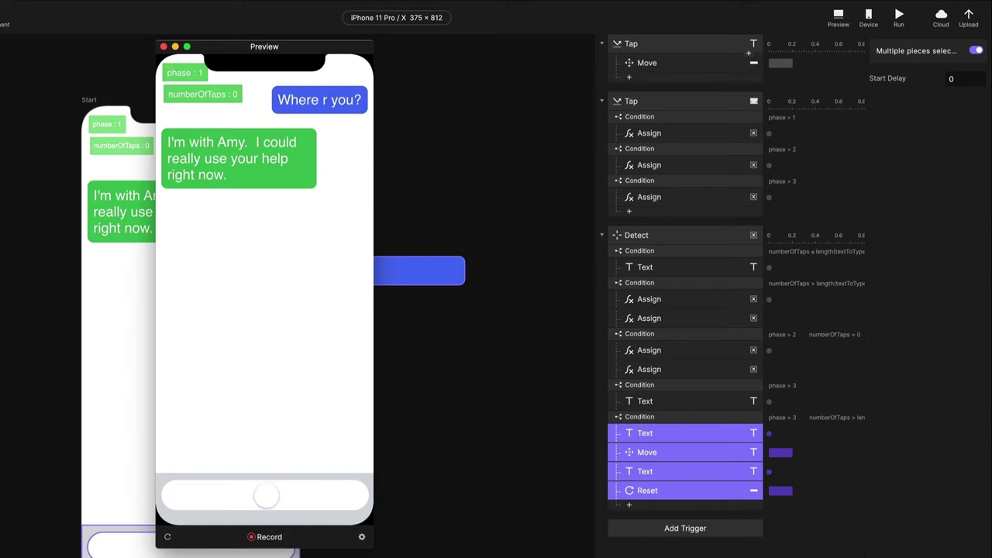
pyautogui.click(266, 496)
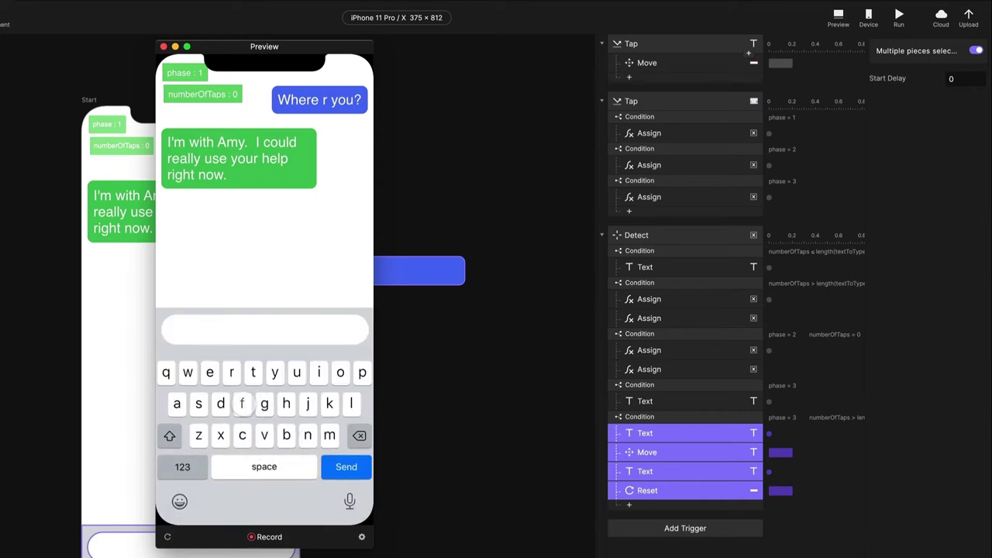
pyautogui.click(248, 408)
pyautogui.click(245, 405)
pyautogui.click(242, 403)
pyautogui.tripleClick(242, 403)
pyautogui.tripleClick(242, 403)
pyautogui.tripleClick(241, 403)
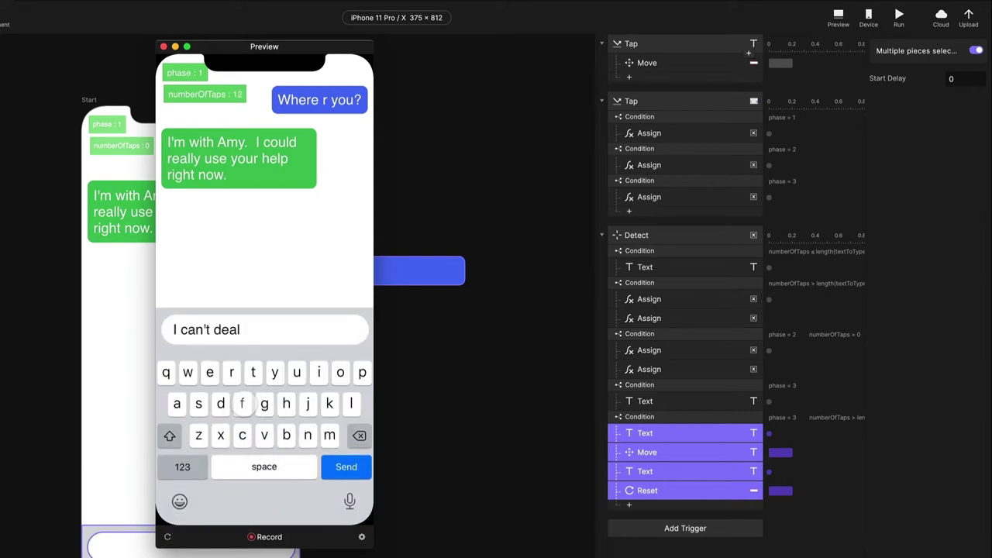
pyautogui.doubleClick(242, 403)
pyautogui.doubleClick(242, 403)
pyautogui.doubleClick(242, 403)
pyautogui.doubleClick(242, 403)
pyautogui.doubleClick(242, 403)
pyautogui.doubleClick(242, 403)
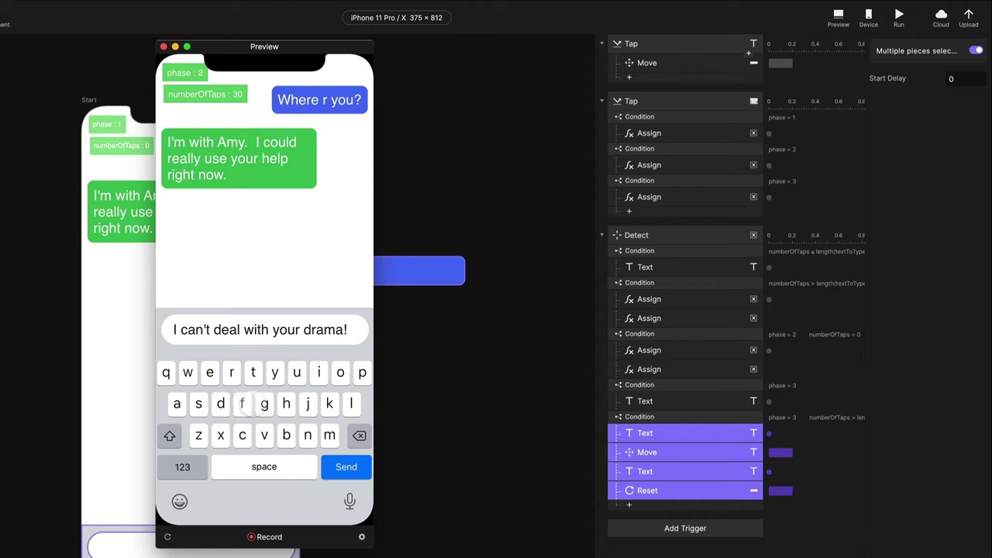
# Step: Continue tapping the mock keyboard in the preview until the first message is completely erased
pyautogui.doubleClick(256, 403)
pyautogui.doubleClick(265, 403)
pyautogui.doubleClick(265, 403)
pyautogui.doubleClick(264, 403)
pyautogui.doubleClick(264, 403)
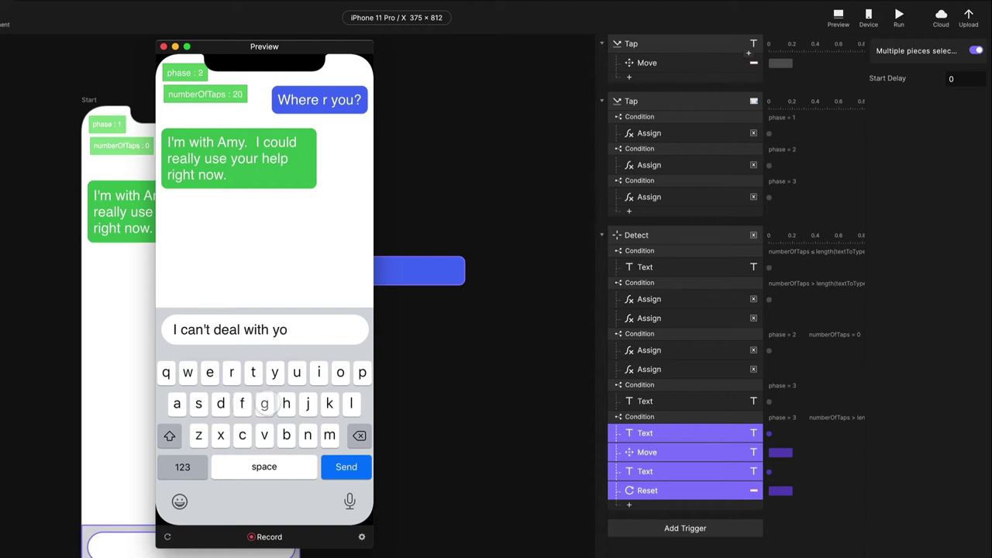
pyautogui.doubleClick(264, 403)
pyautogui.click(264, 403)
pyautogui.doubleClick(264, 403)
pyautogui.click(265, 403)
pyautogui.tripleClick(264, 403)
pyautogui.doubleClick(264, 403)
pyautogui.doubleClick(264, 403)
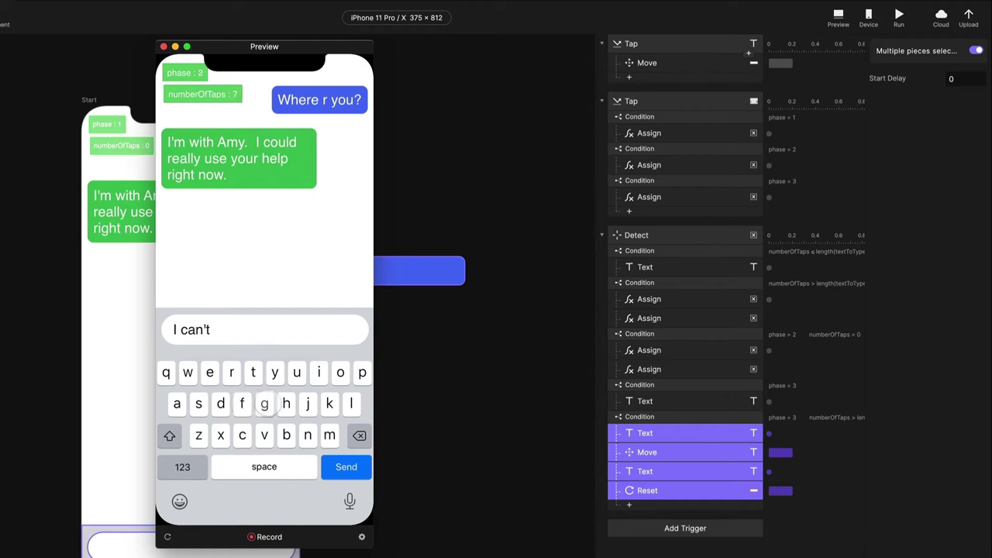
pyautogui.tripleClick(264, 403)
pyautogui.tripleClick(264, 403)
pyautogui.click(264, 403)
# Step: Tap the mock keyboard until the second message is typed and sent to test the speech bubble, and close the preview
pyautogui.tripleClick(264, 403)
pyautogui.tripleClick(264, 403)
pyautogui.tripleClick(264, 403)
pyautogui.doubleClick(264, 403)
pyautogui.doubleClick(264, 403)
pyautogui.doubleClick(264, 403)
pyautogui.tripleClick(264, 403)
pyautogui.tripleClick(264, 403)
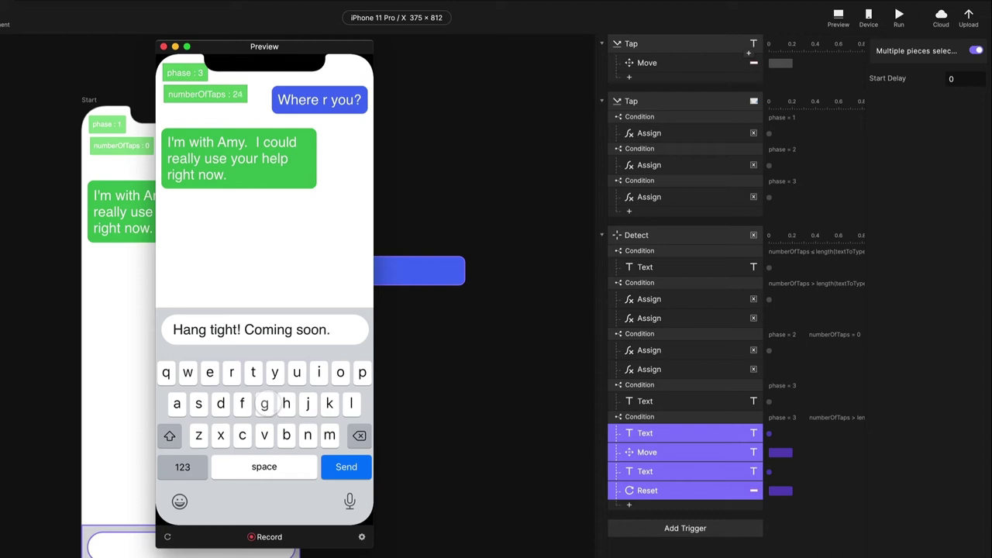
pyautogui.click(265, 403)
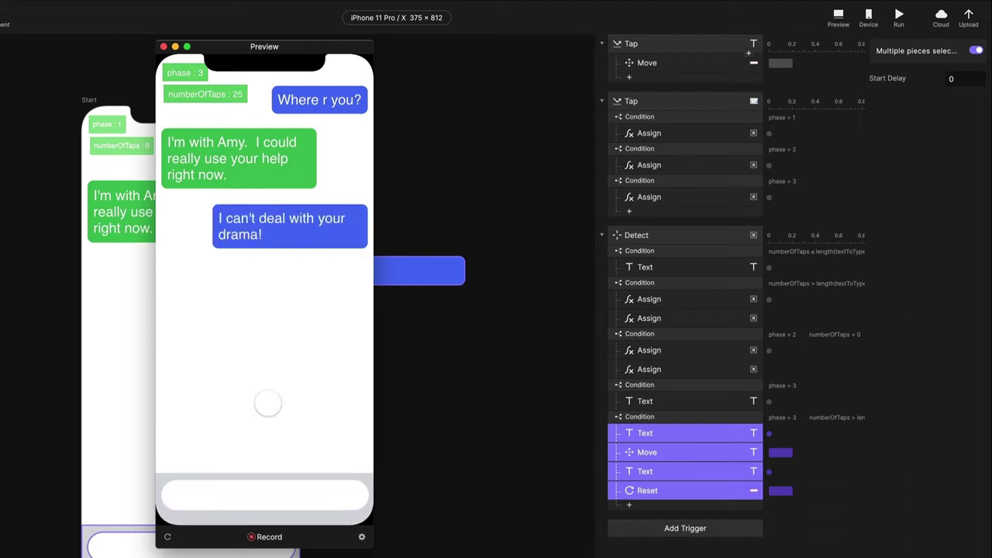
pyautogui.click(163, 47)
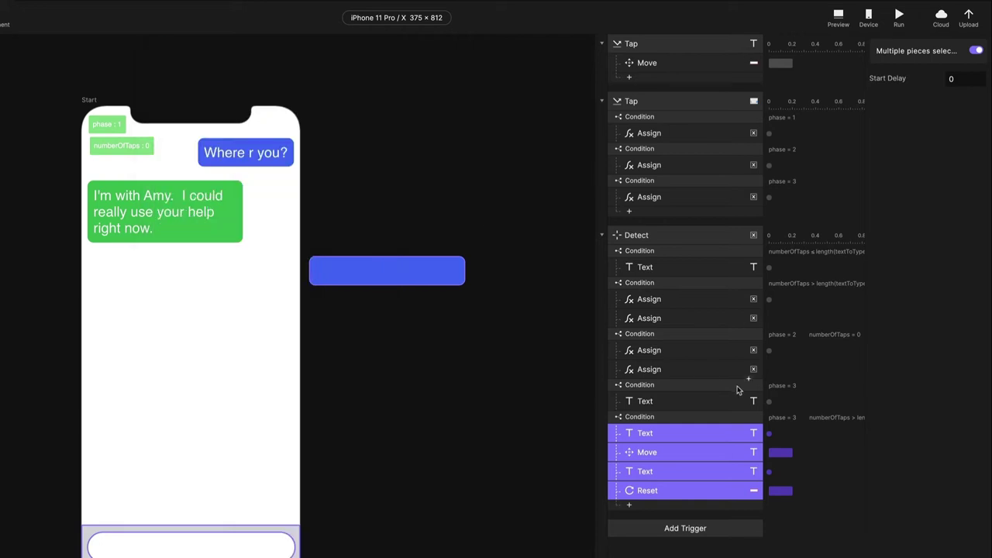
# Step: Change the Speech Bubble Text response's content formula to secondTextToType in the last Detect condition
pyautogui.click(667, 434)
pyautogui.click(927, 137)
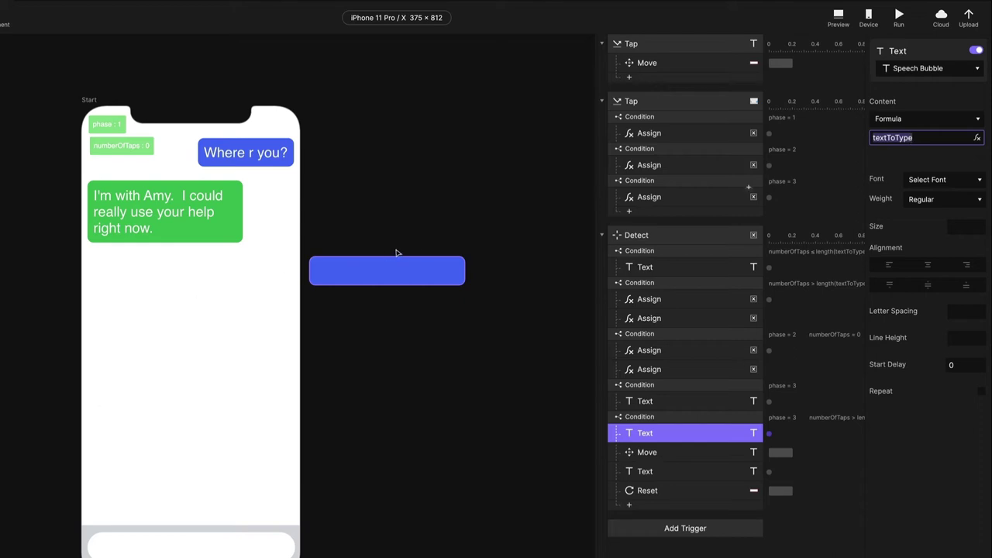
pyautogui.click(887, 138)
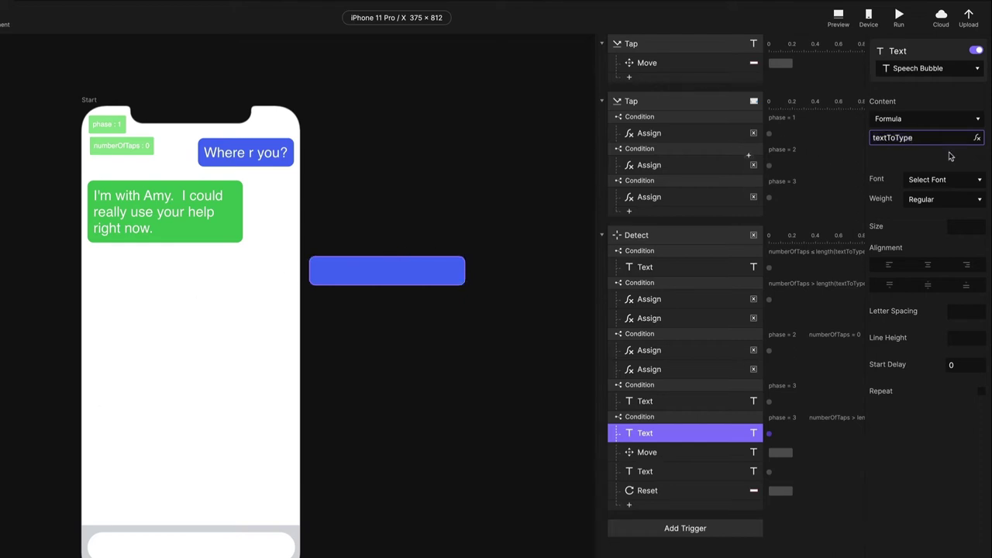
pyautogui.press('Home')
pyautogui.write('second')
pyautogui.press('Delete')
pyautogui.write('T')
pyautogui.click(976, 137)
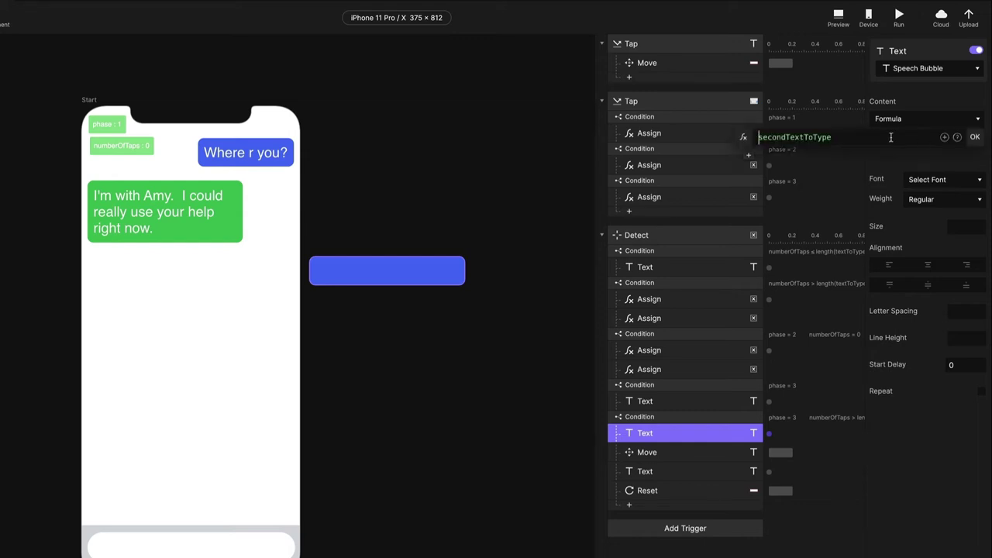
pyautogui.click(974, 136)
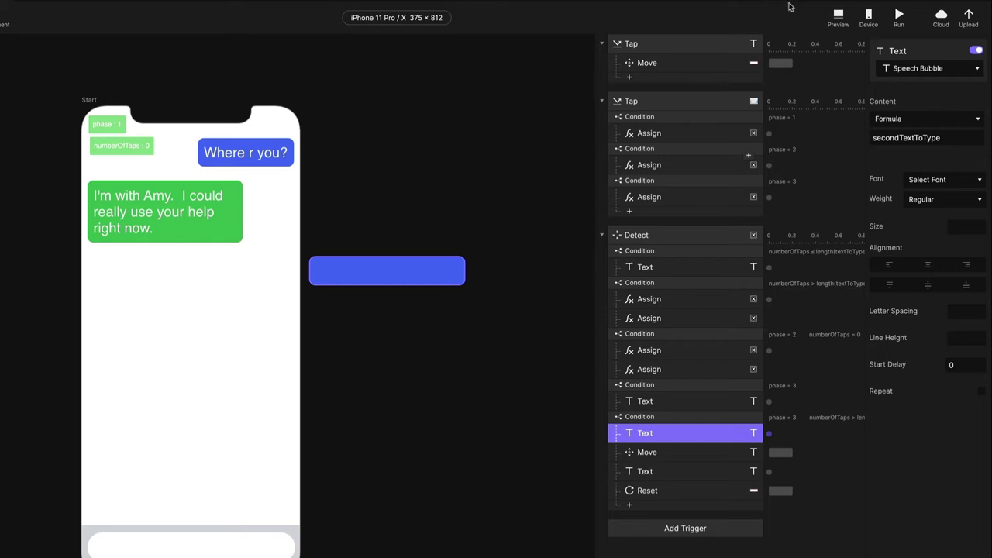
# Step: Preview the prototype again with the corrected speech bubble formula and tap the mock keyboard until the first message is typed
pyautogui.click(845, 16)
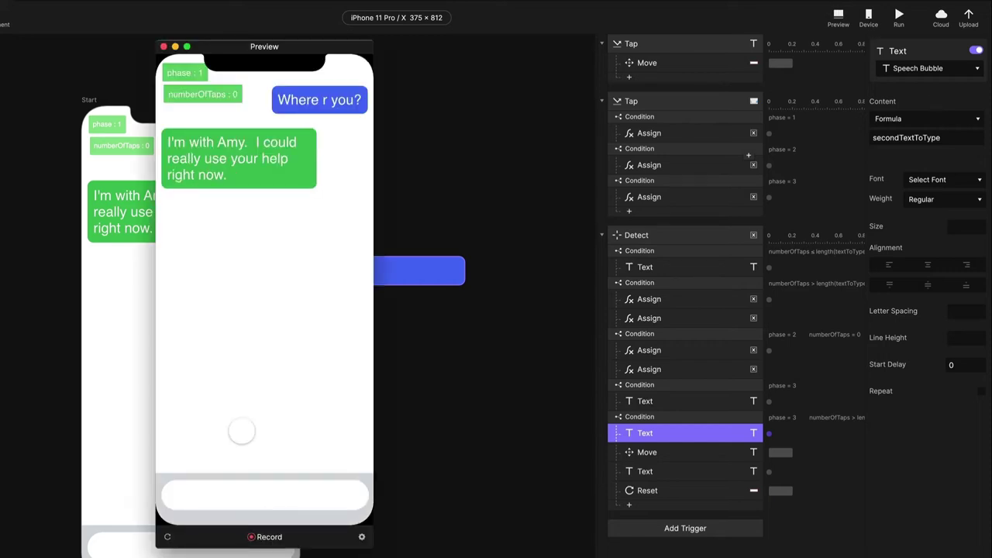
pyautogui.click(267, 496)
pyautogui.click(242, 403)
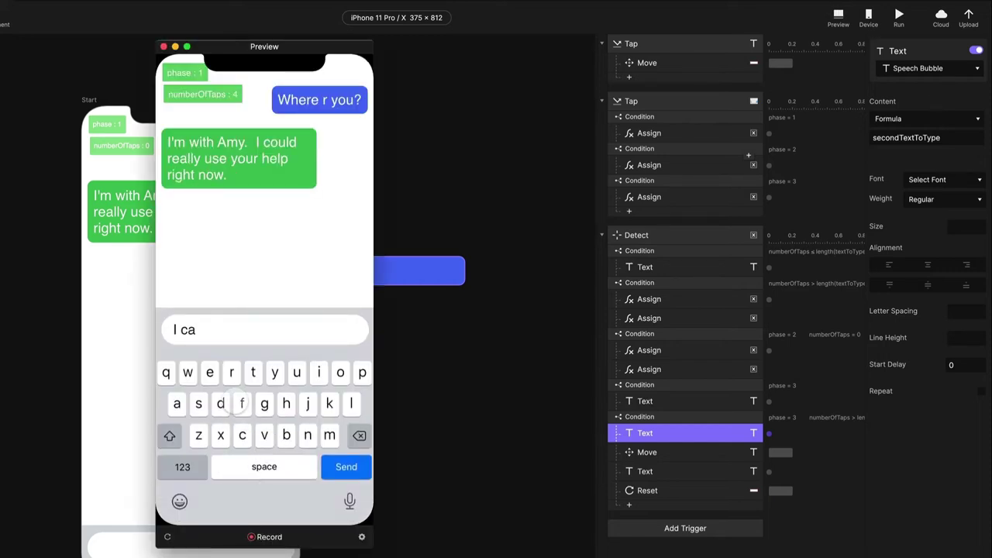
pyautogui.click(242, 403)
pyautogui.click(242, 403)
pyautogui.click(241, 403)
pyautogui.click(242, 403)
pyautogui.click(242, 403)
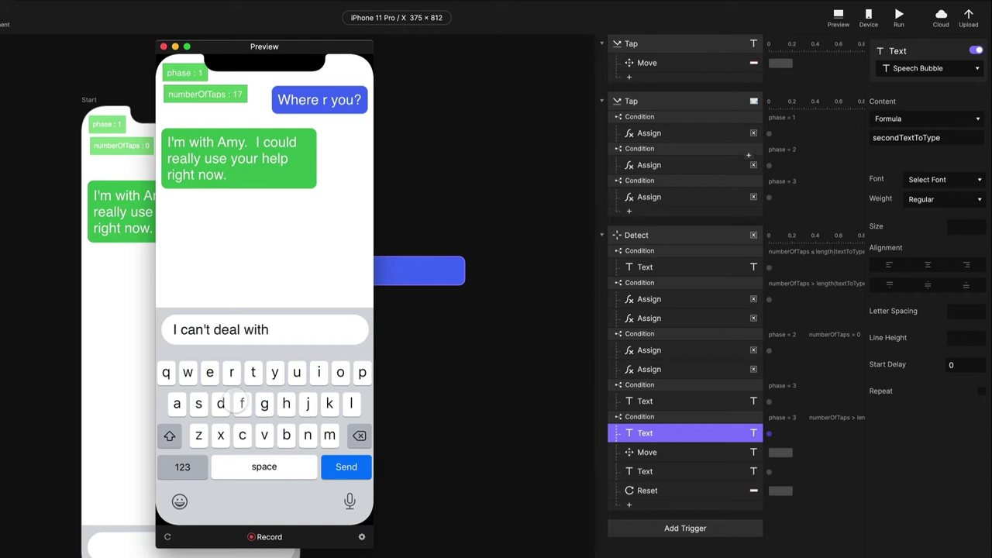
pyautogui.click(242, 403)
pyautogui.click(242, 403)
pyautogui.click(242, 403)
pyautogui.click(242, 403)
pyautogui.click(242, 403)
pyautogui.click(242, 403)
pyautogui.click(242, 403)
pyautogui.click(242, 403)
pyautogui.click(242, 403)
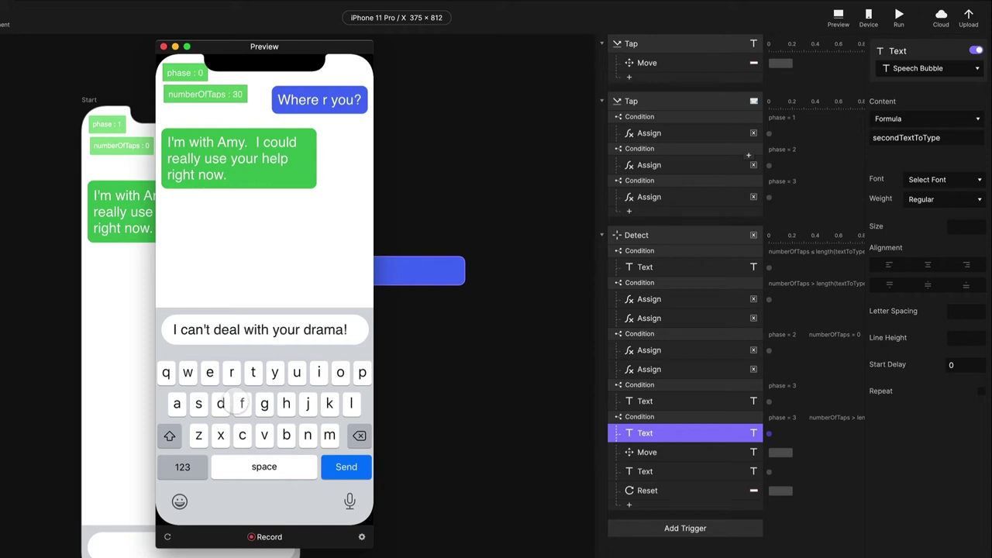
# Step: Keep tapping the mock keyboard to erase the first message until the input field is empty
pyautogui.click(242, 403)
pyautogui.click(242, 403)
pyautogui.click(242, 403)
pyautogui.click(242, 403)
pyautogui.click(242, 403)
pyautogui.click(242, 403)
pyautogui.click(241, 403)
pyautogui.click(242, 403)
pyautogui.tripleClick(242, 403)
pyautogui.tripleClick(242, 403)
pyautogui.doubleClick(241, 403)
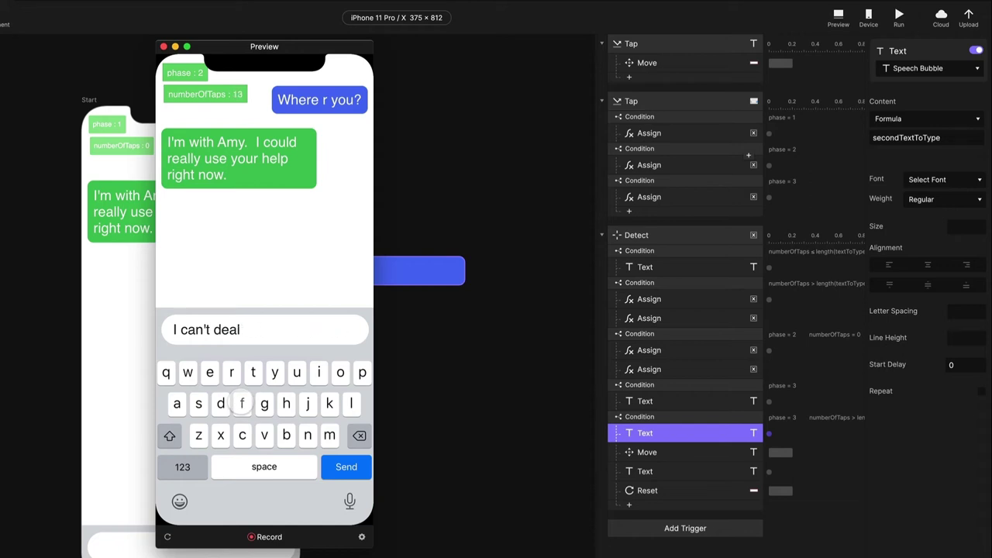
pyautogui.doubleClick(242, 403)
pyautogui.tripleClick(242, 403)
pyautogui.tripleClick(242, 403)
pyautogui.click(242, 403)
pyautogui.click(242, 403)
pyautogui.click(241, 403)
pyautogui.click(241, 403)
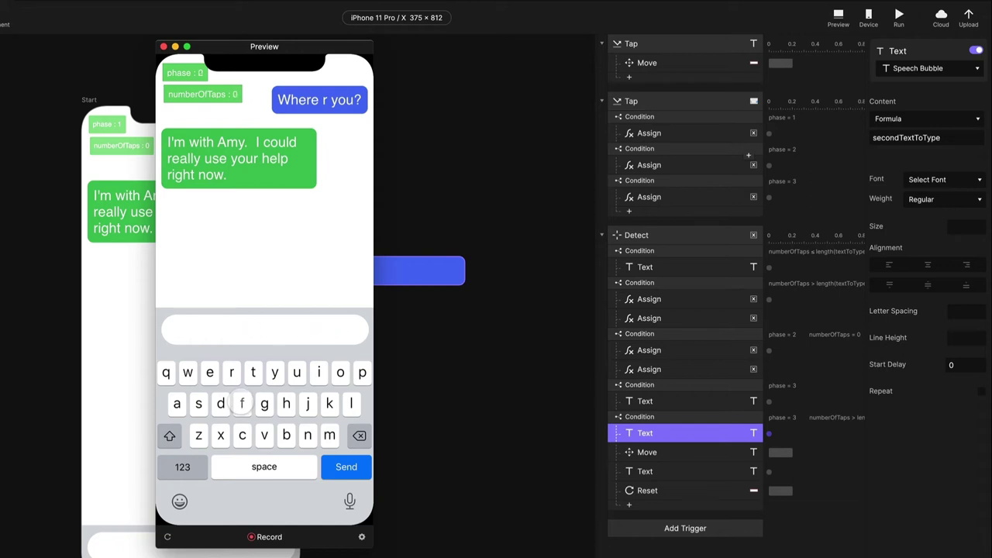
# Step: Tap the mock keyboard until the second message is typed and sent as a speech bubble, and close the preview
pyautogui.doubleClick(242, 403)
pyautogui.doubleClick(242, 403)
pyautogui.tripleClick(242, 403)
pyautogui.tripleClick(242, 403)
pyautogui.tripleClick(242, 403)
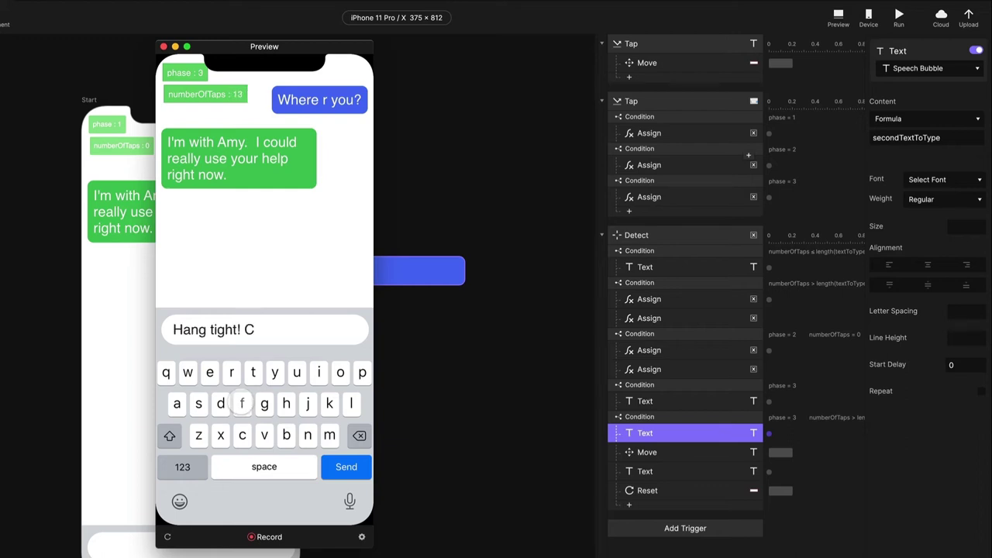
pyautogui.doubleClick(242, 403)
pyautogui.tripleClick(242, 403)
pyautogui.doubleClick(241, 403)
pyautogui.tripleClick(241, 403)
pyautogui.doubleClick(242, 403)
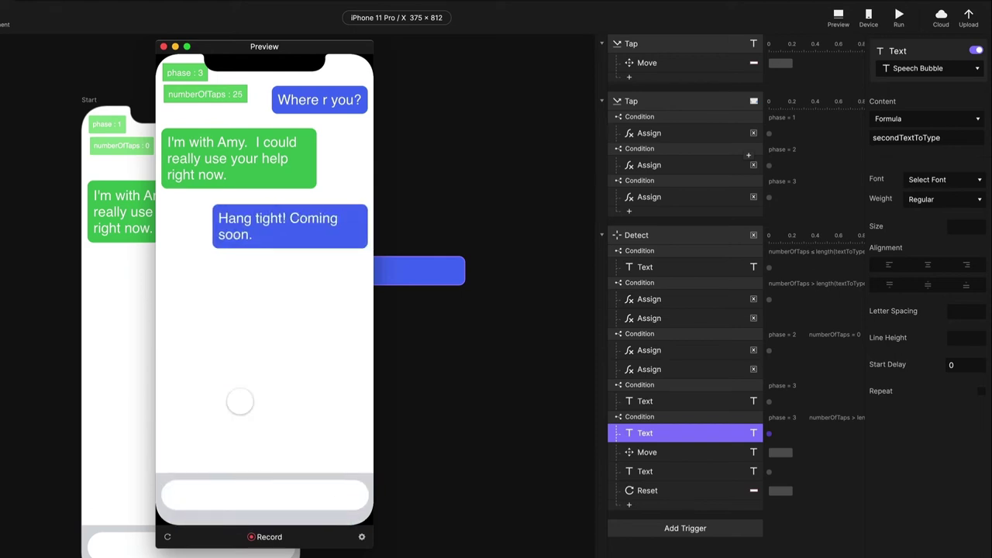
pyautogui.click(162, 46)
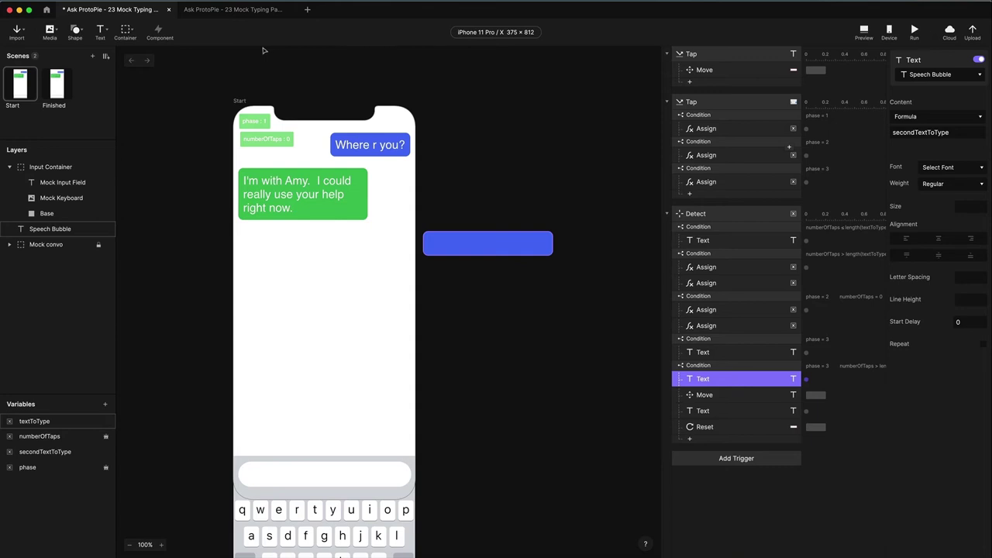
# Step: Switch to the browser mock typing prototype and add a Receive trigger after its existing triggers
pyautogui.click(246, 10)
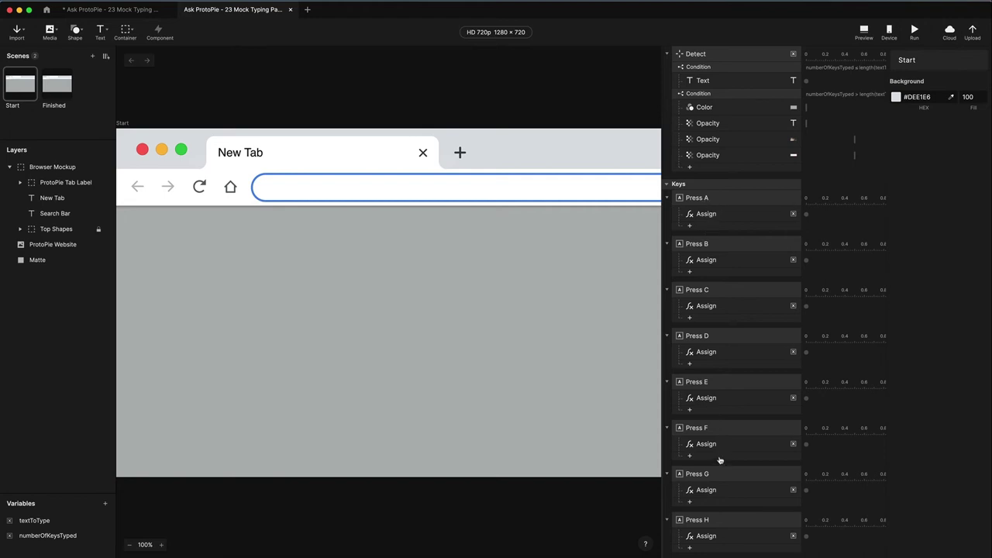
pyautogui.click(135, 11)
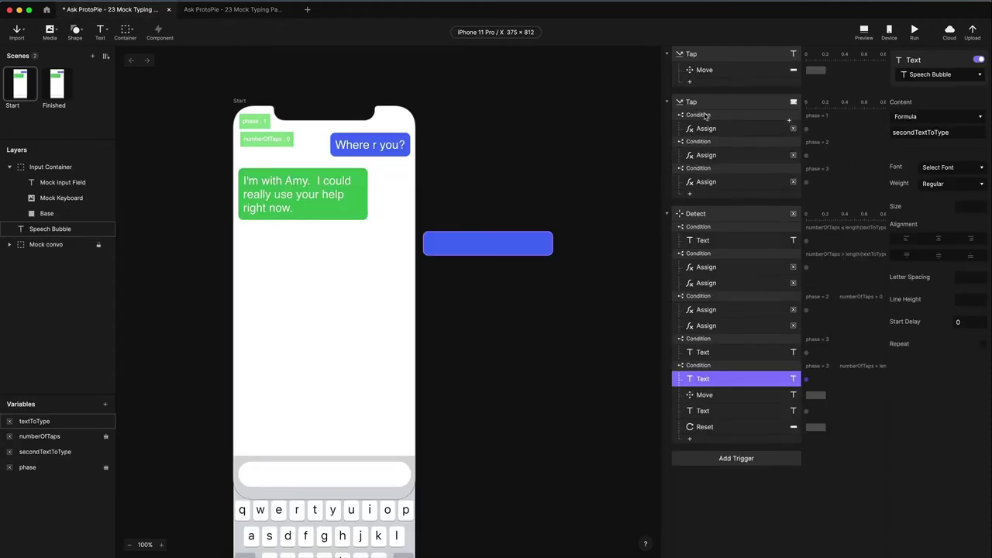
pyautogui.click(234, 11)
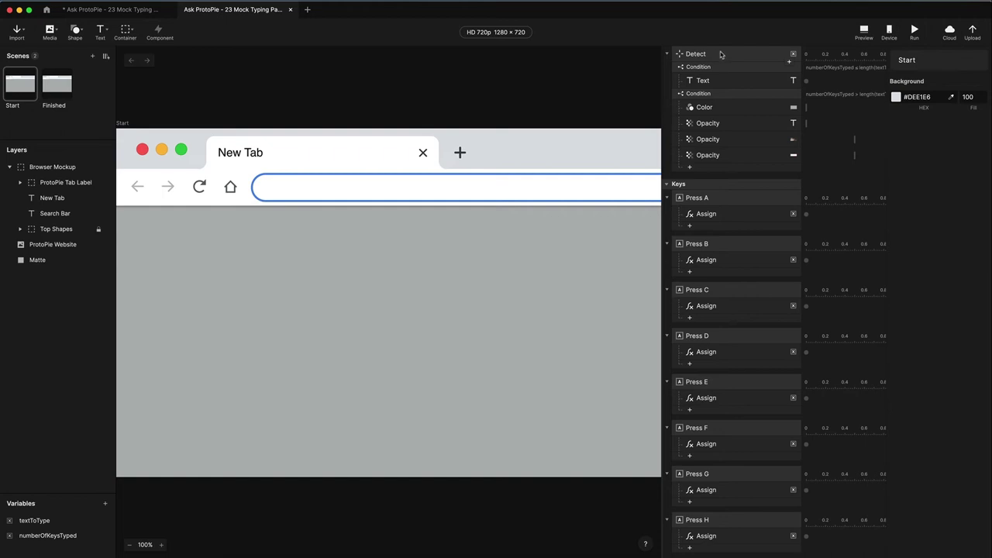
pyautogui.scroll(-20, 754, 273)
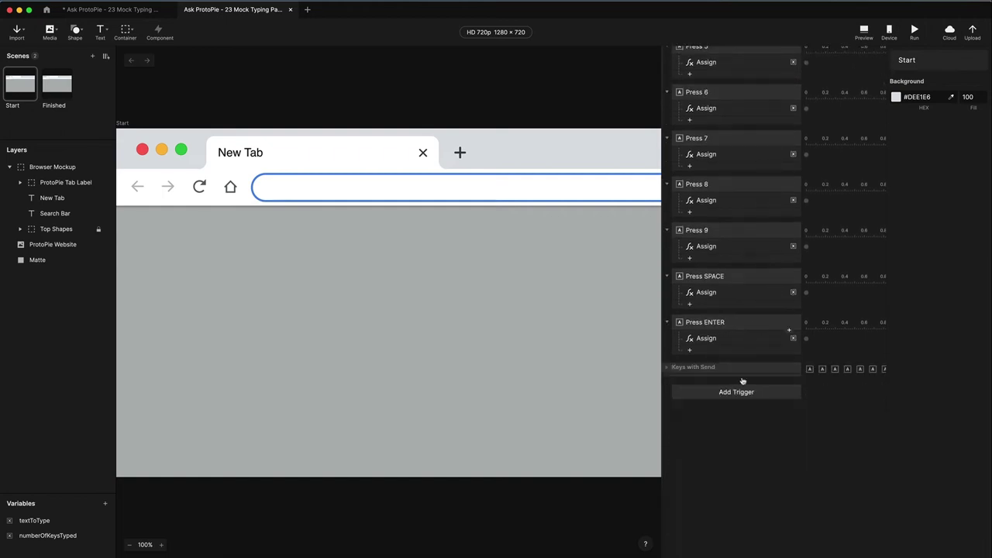
pyautogui.click(741, 394)
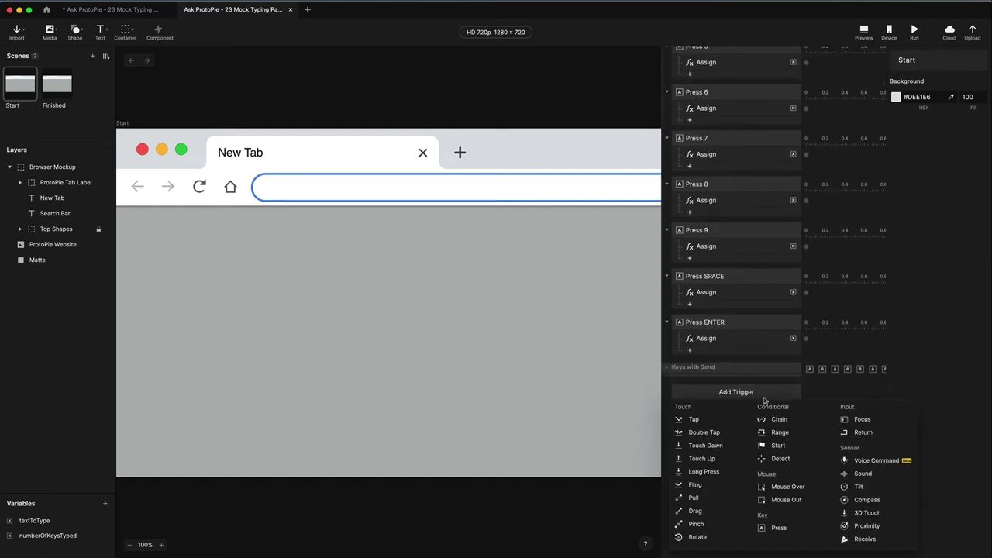
pyautogui.click(865, 538)
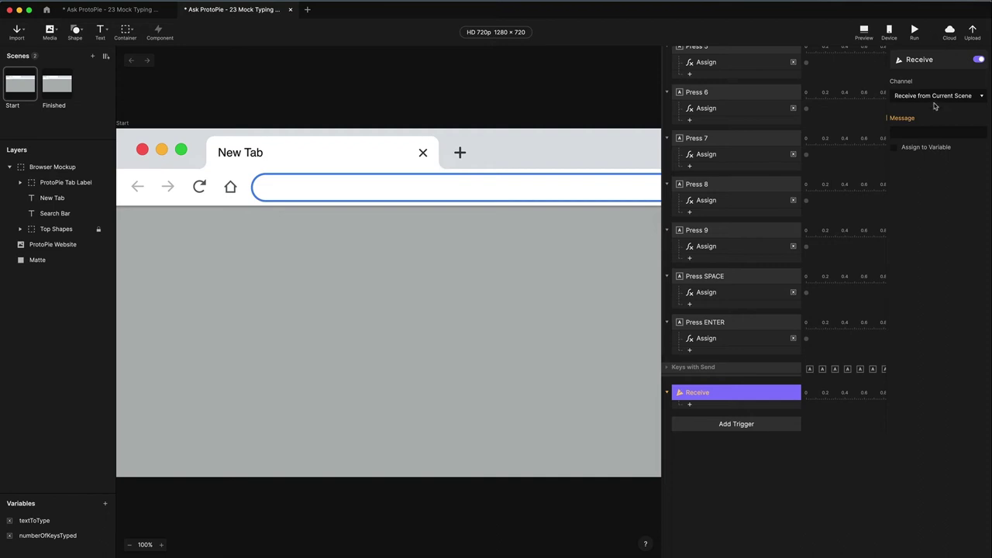
# Step: Set the Receive trigger's message to TYPE and rename the trigger Receive TYPE
pyautogui.click(919, 131)
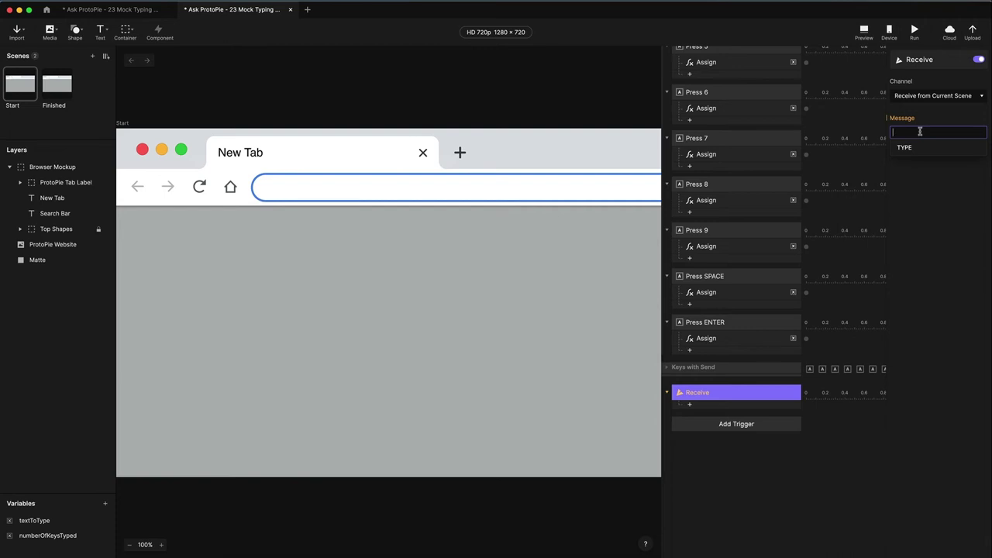
pyautogui.write('Ty')
pyautogui.write('YPE')
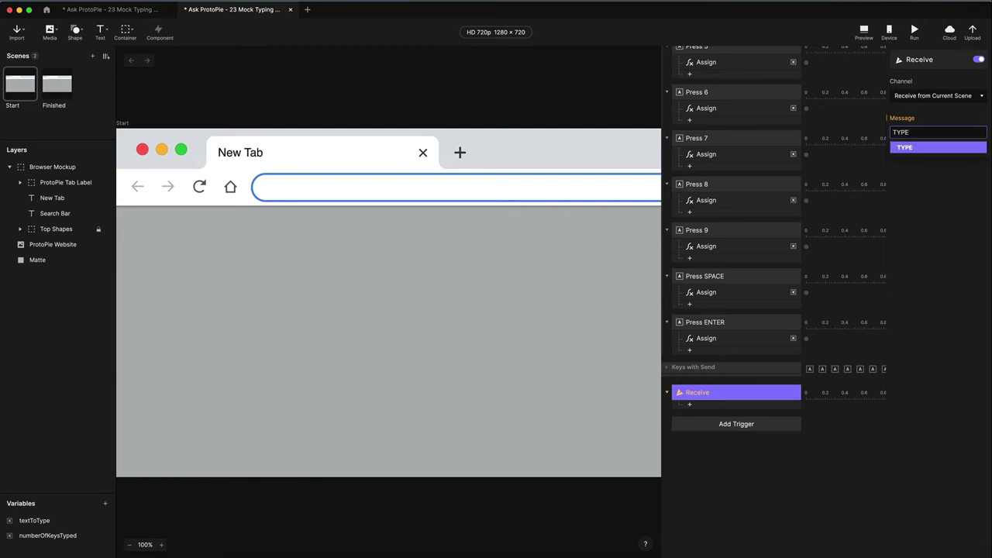
pyautogui.press('Return')
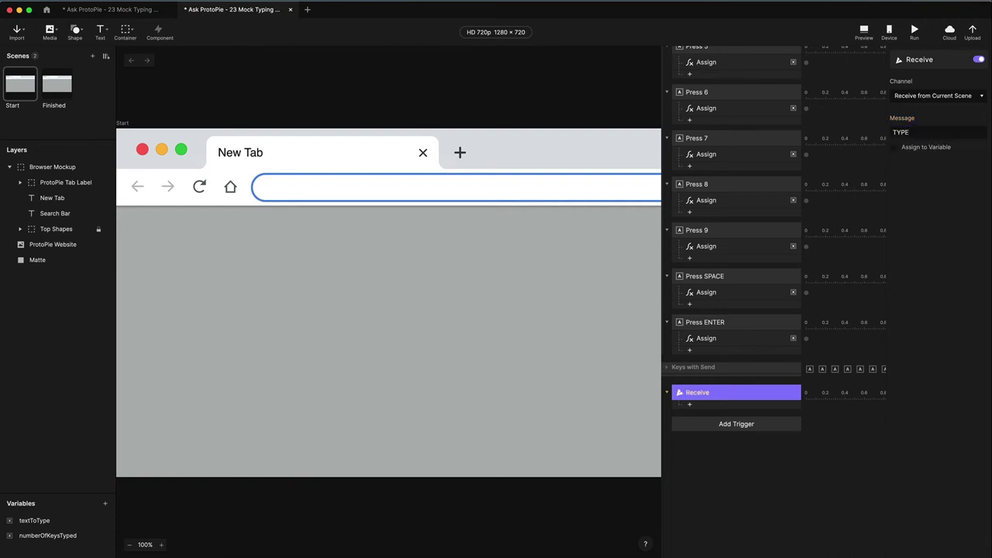
pyautogui.doubleClick(700, 393)
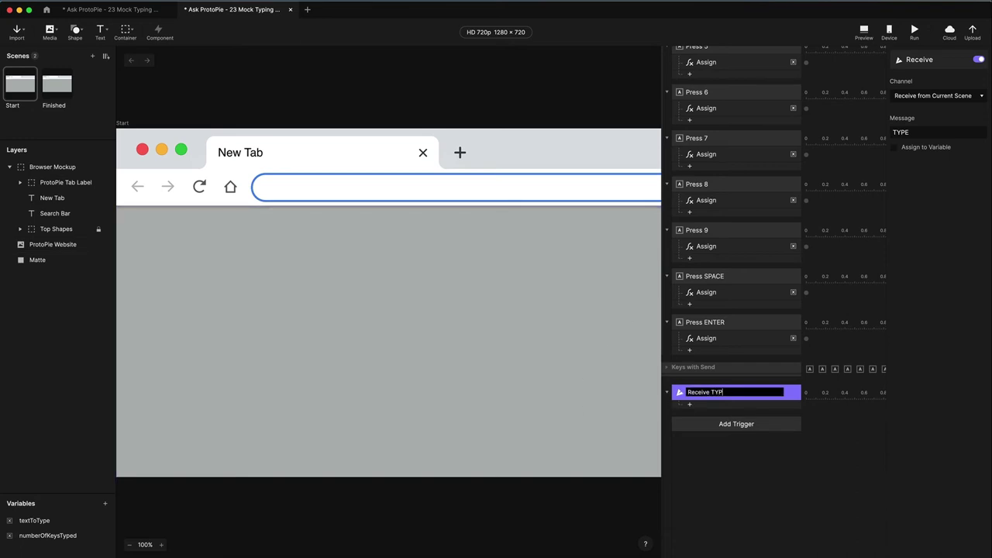
pyautogui.press('Return')
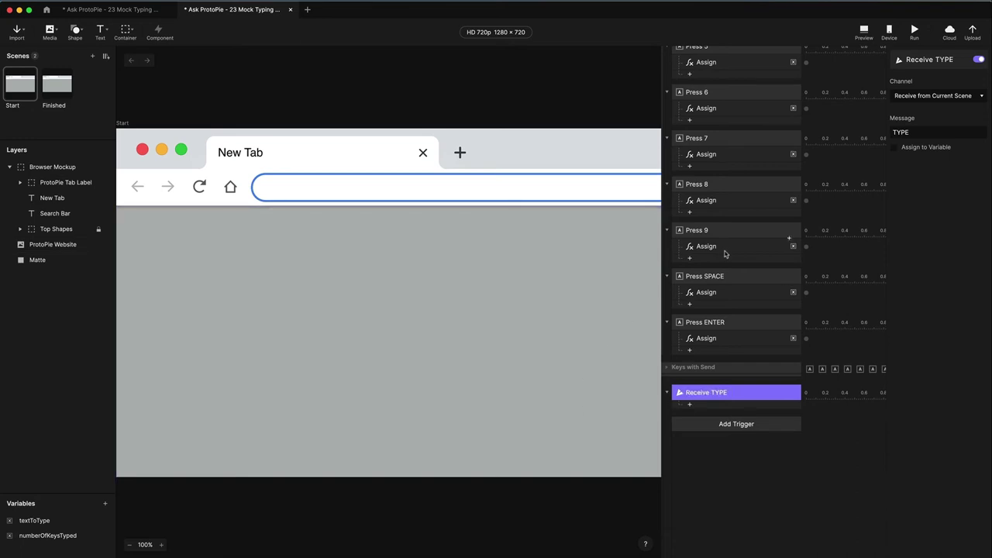
# Step: Collapse the Keys group and move the Receive TYPE trigger above it, directly below the Detect trigger
pyautogui.scroll(10, 724, 240)
pyautogui.scroll(10, 721, 233)
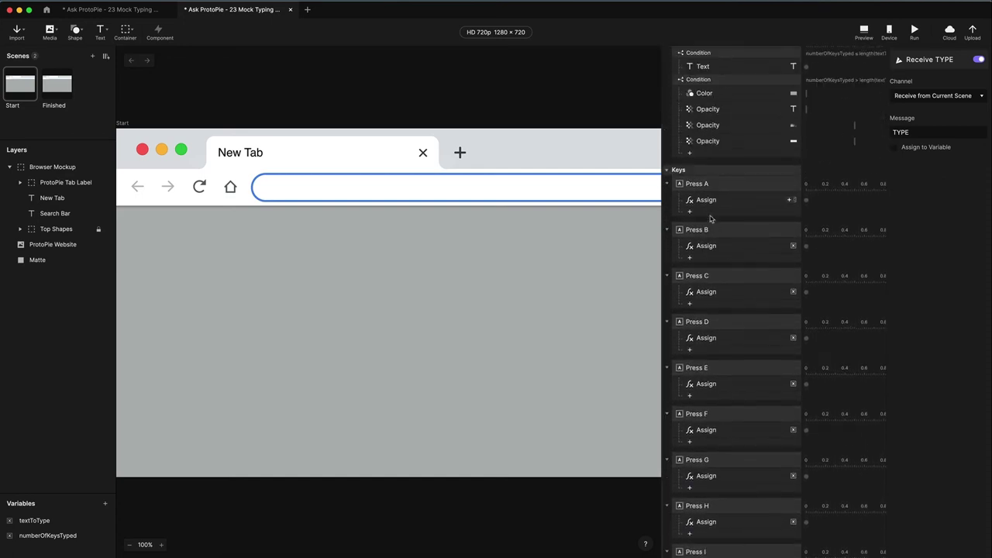
pyautogui.click(666, 186)
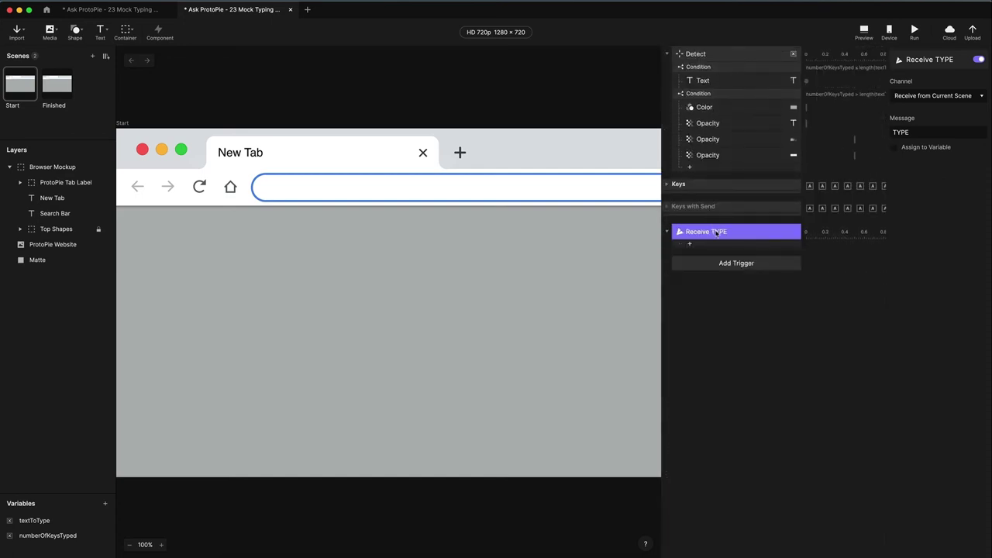
pyautogui.moveTo(719, 234); pyautogui.dragTo(706, 178)
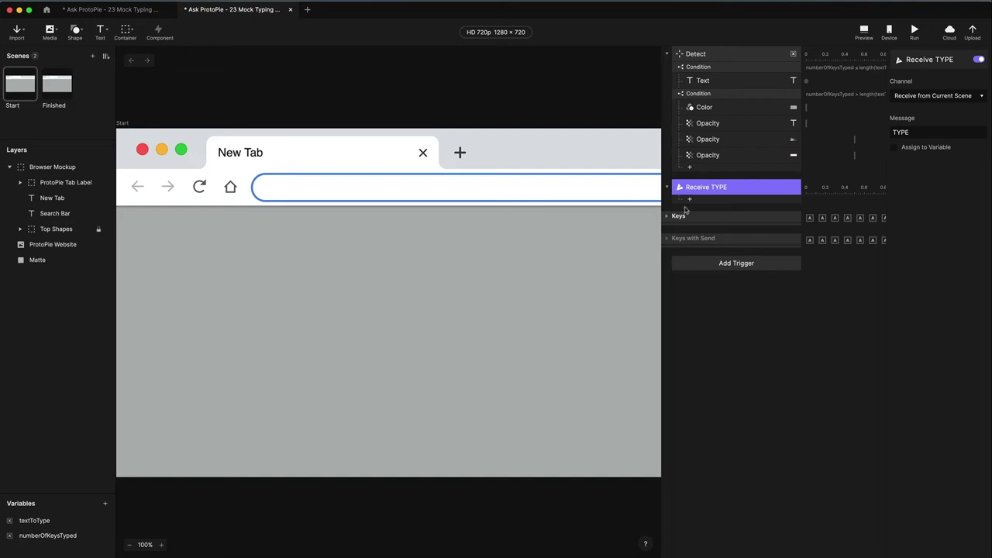
# Step: Copy the Assign response that increments numberOfKeysTyped from the Press A trigger into the Receive TYPE trigger
pyautogui.click(668, 216)
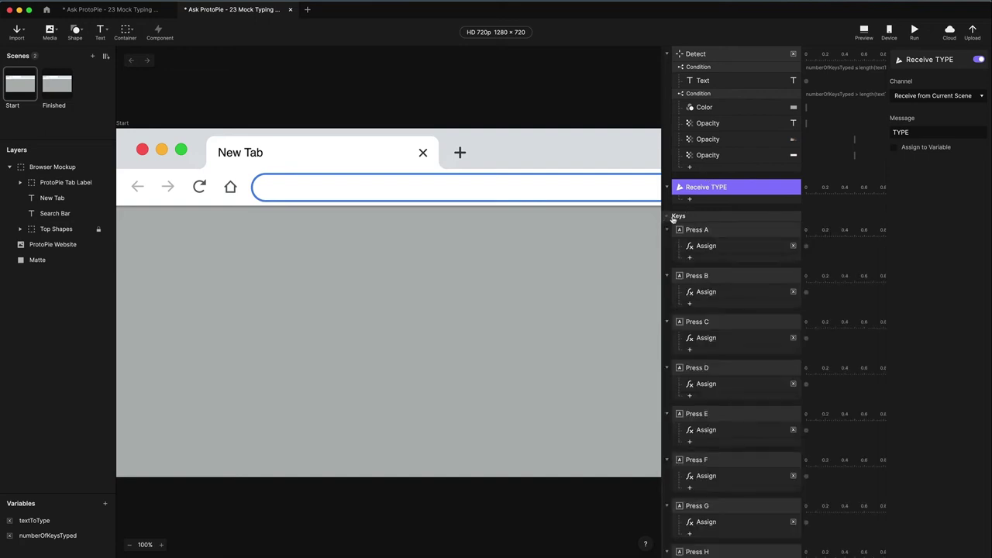
pyautogui.click(716, 246)
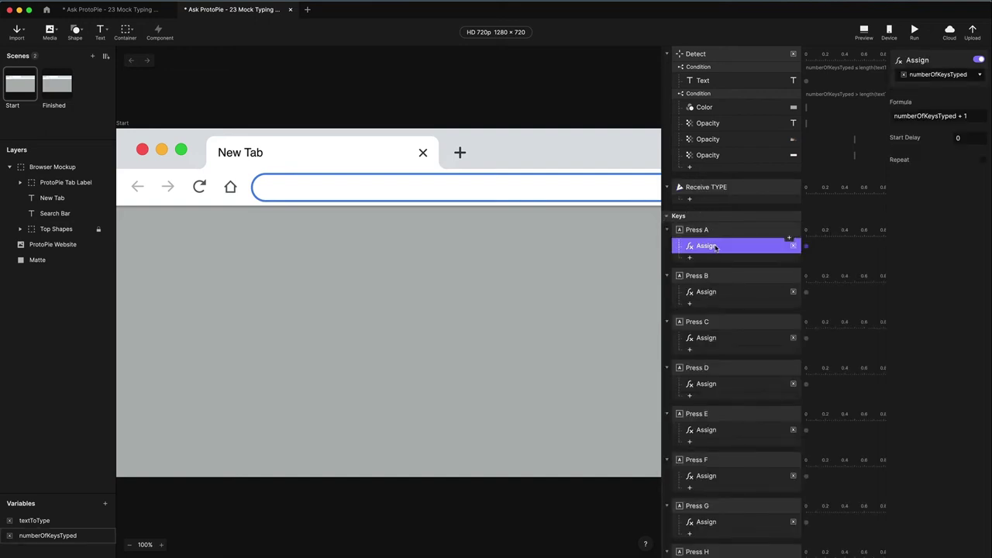
pyautogui.click(732, 187)
pyautogui.press('super+v')
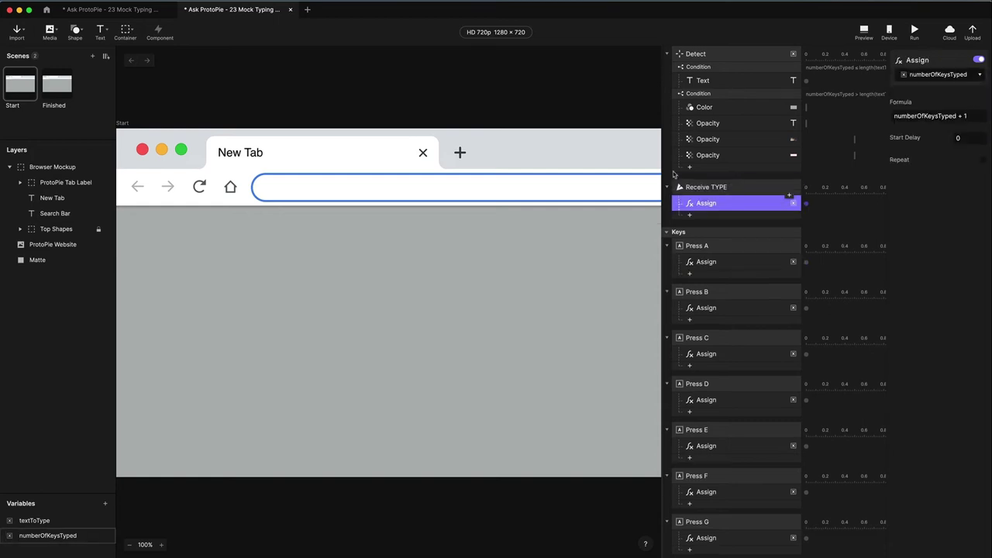
# Step: Enlarge the variables area and create a variable for this scene named secondTextToType
pyautogui.moveTo(54, 493); pyautogui.dragTo(106, 411)
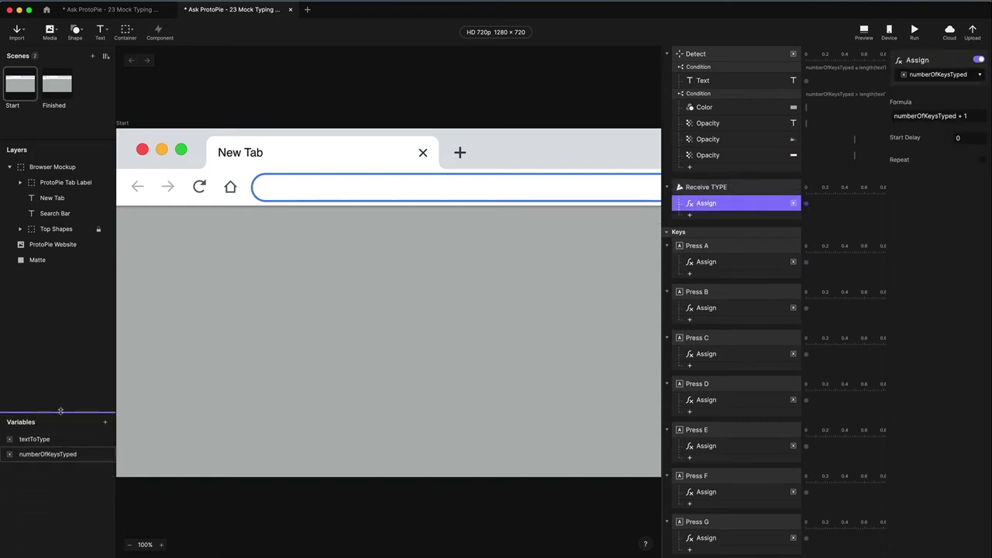
pyautogui.click(105, 424)
pyautogui.click(107, 424)
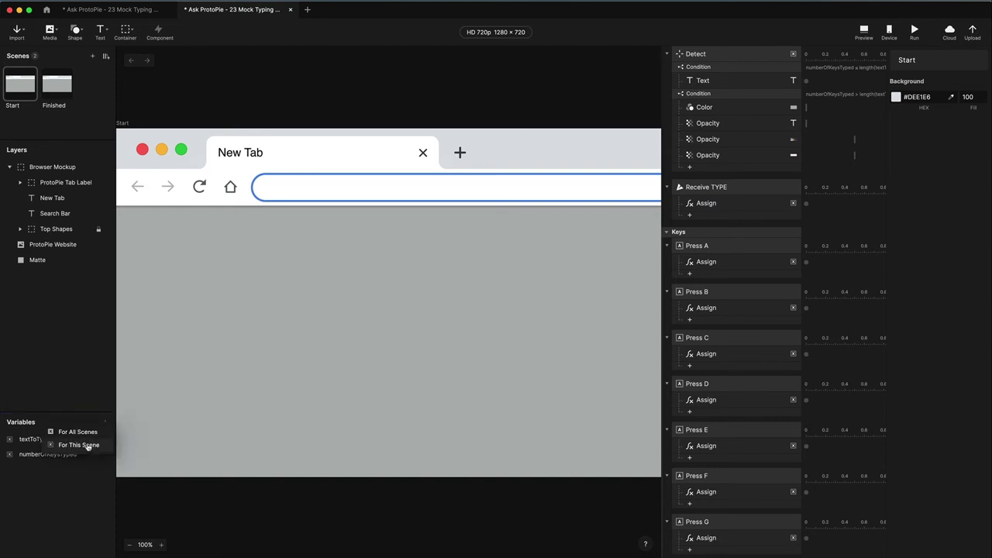
pyautogui.click(78, 445)
pyautogui.doubleClick(29, 470)
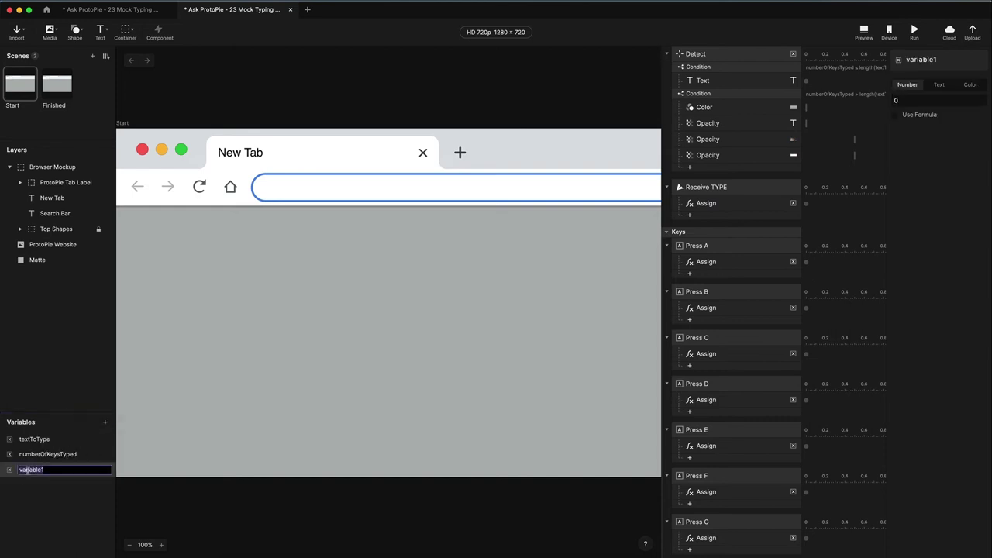
pyautogui.write('secondTextToType')
pyautogui.press('Return')
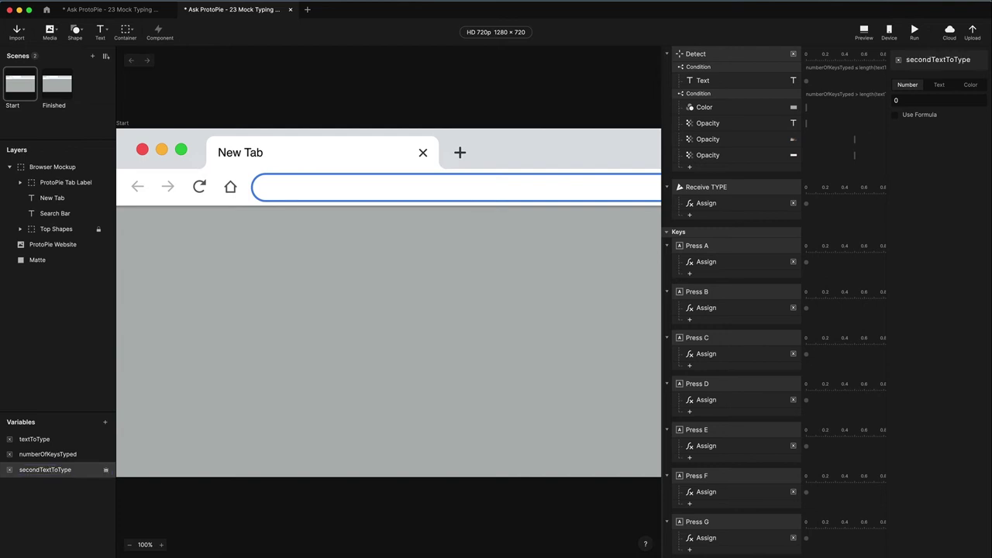
# Step: Create another variable for this scene and name it phase
pyautogui.click(106, 424)
pyautogui.click(78, 445)
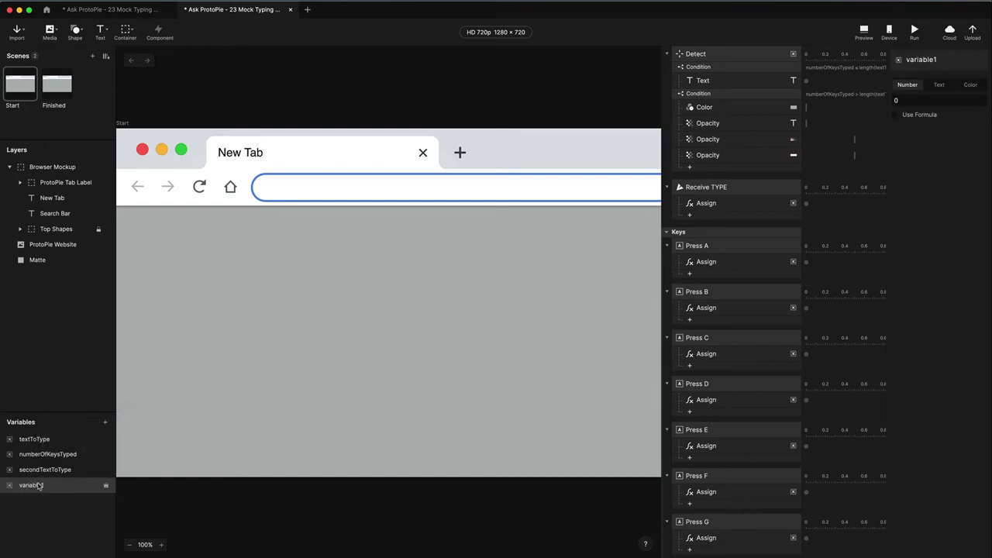
pyautogui.doubleClick(31, 485)
pyautogui.write('phase')
pyautogui.press('Return')
pyautogui.click(35, 439)
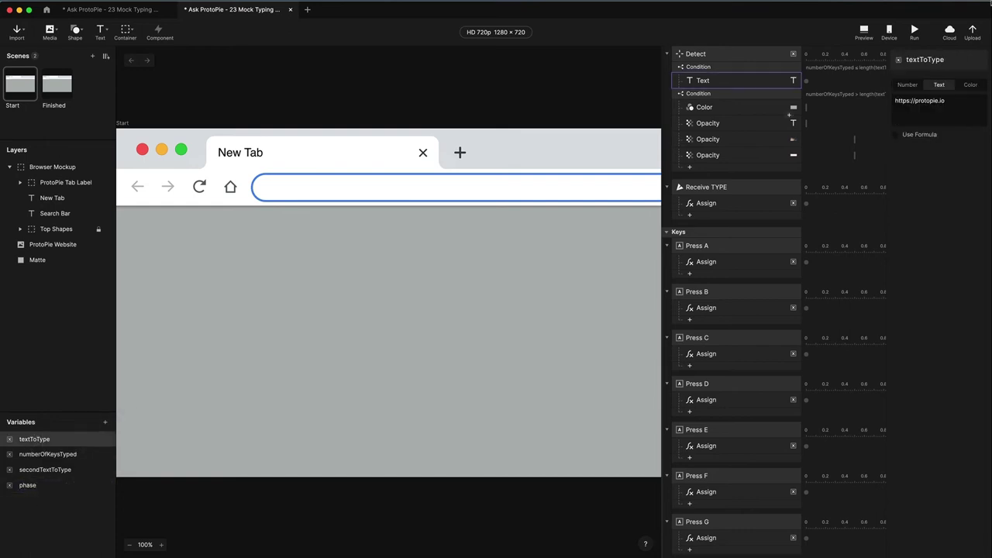
pyautogui.moveTo(950, 102); pyautogui.dragTo(873, 97)
pyautogui.press('super+c')
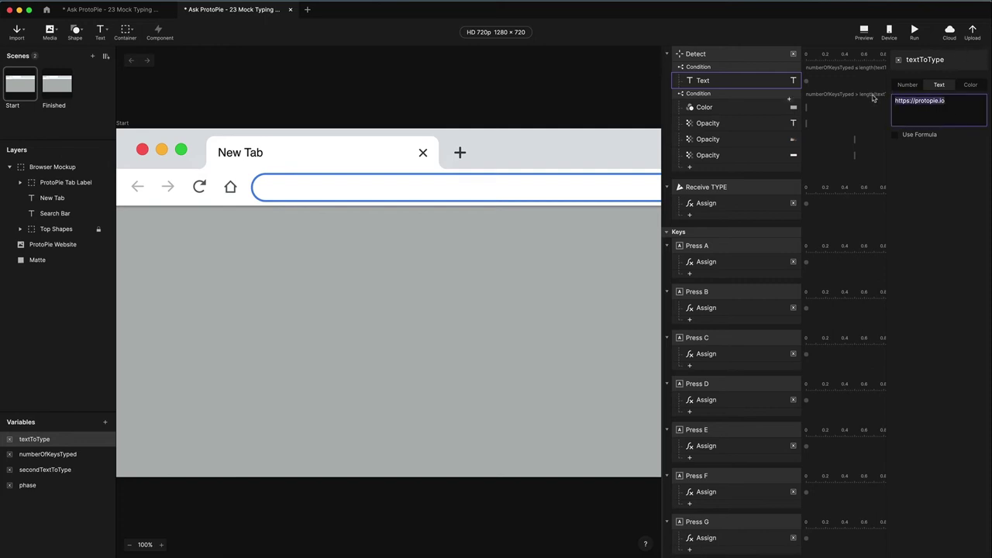
pyautogui.click(49, 469)
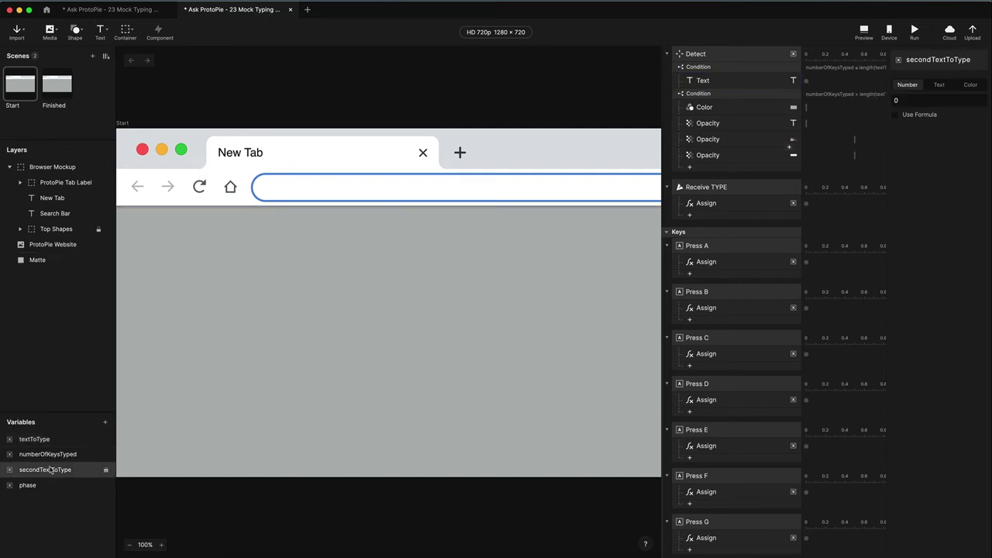
pyautogui.click(937, 85)
pyautogui.click(925, 112)
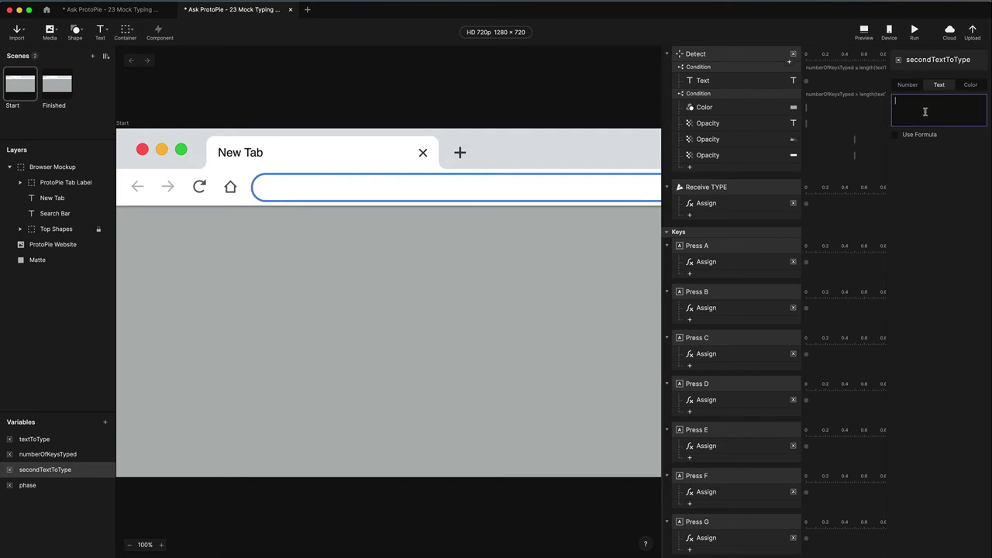
pyautogui.press('super+v')
# Step: Replace the textToType variable's text with "best prototyping software"
pyautogui.click(34, 439)
pyautogui.click(947, 100)
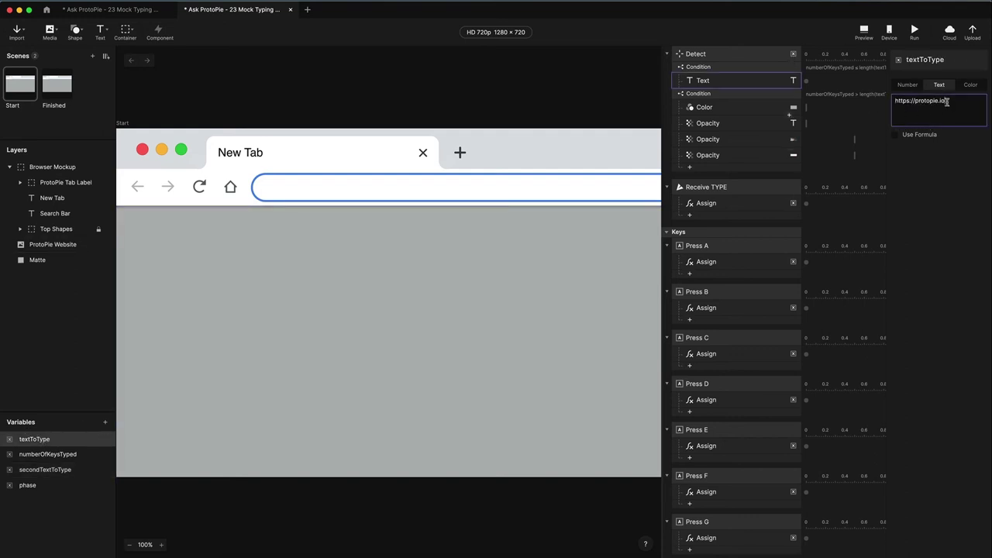
pyautogui.press('super+a')
pyautogui.write('best')
pyautogui.click(982, 175)
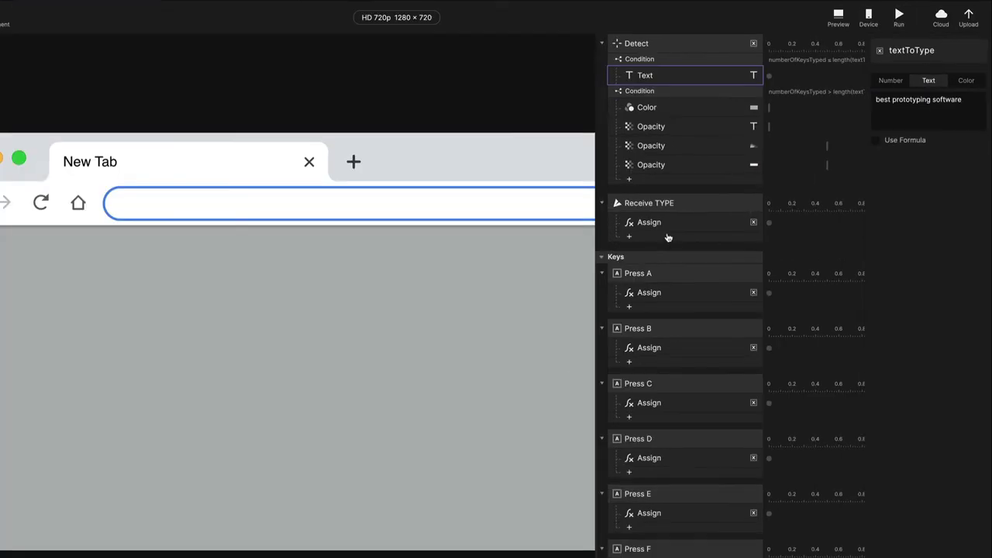
# Step: Add a condition to the Receive TYPE trigger requiring the variable phase to equal 1
pyautogui.click(721, 215)
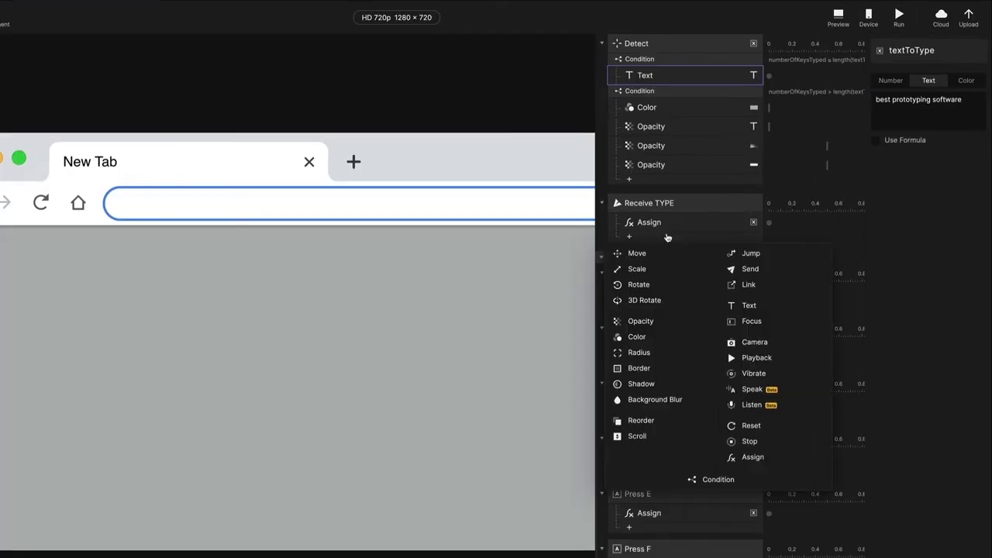
pyautogui.click(718, 480)
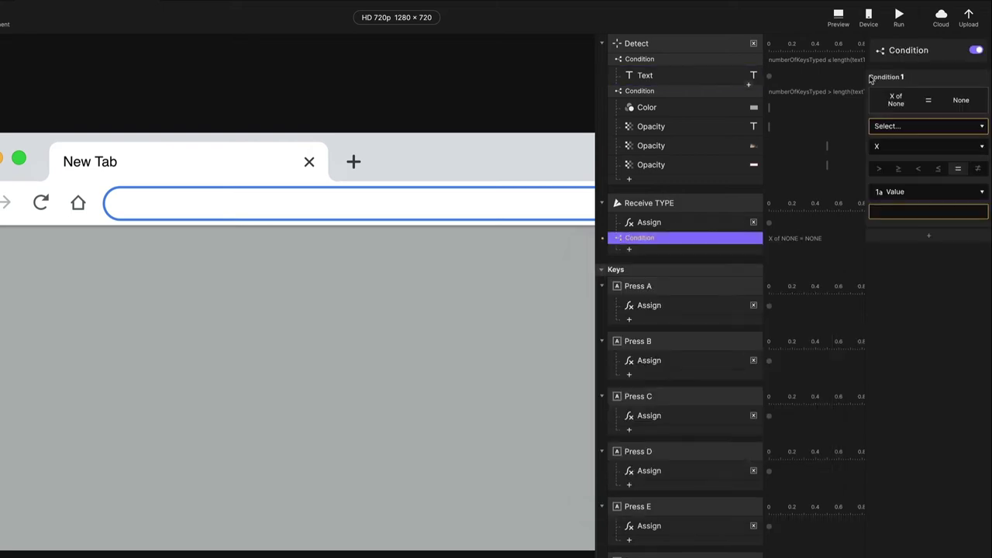
pyautogui.click(953, 131)
pyautogui.click(882, 230)
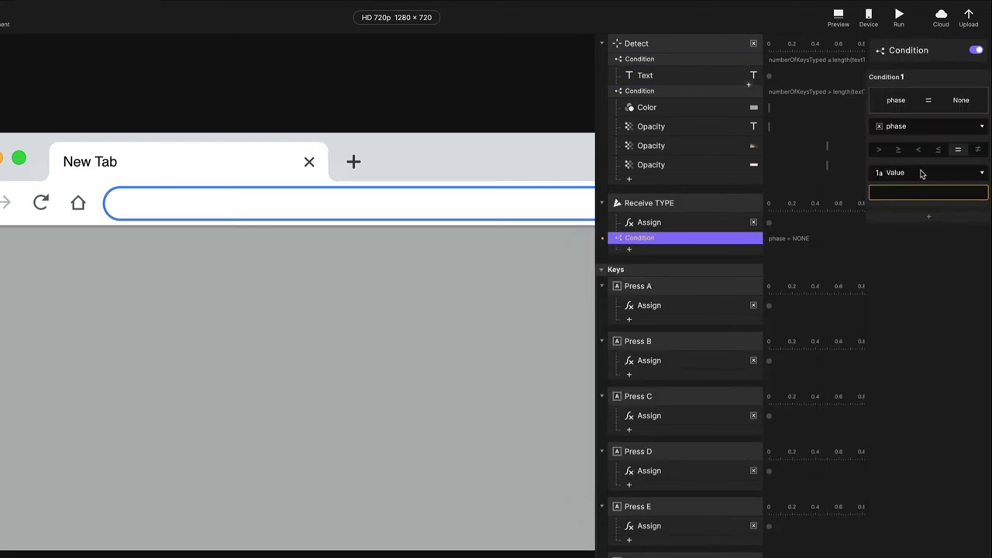
pyautogui.click(917, 190)
pyautogui.write('1')
pyautogui.press('Return')
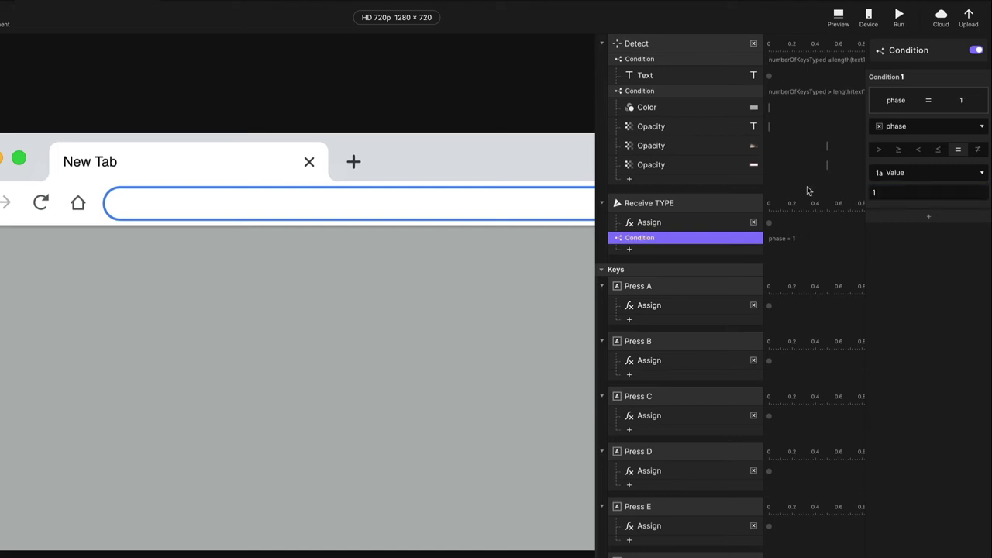
# Step: Move the Receive TYPE trigger's Assign response underneath its phase = 1 condition
pyautogui.moveTo(661, 226); pyautogui.dragTo(673, 249)
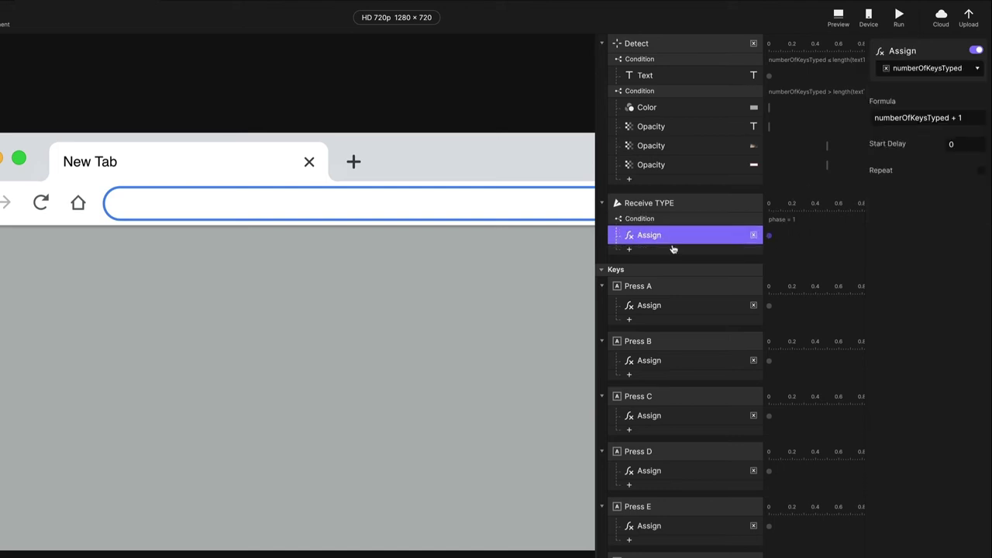
# Step: Replace Press A's Assign response with a Send response to the current scene with the message TYPE
pyautogui.click(653, 307)
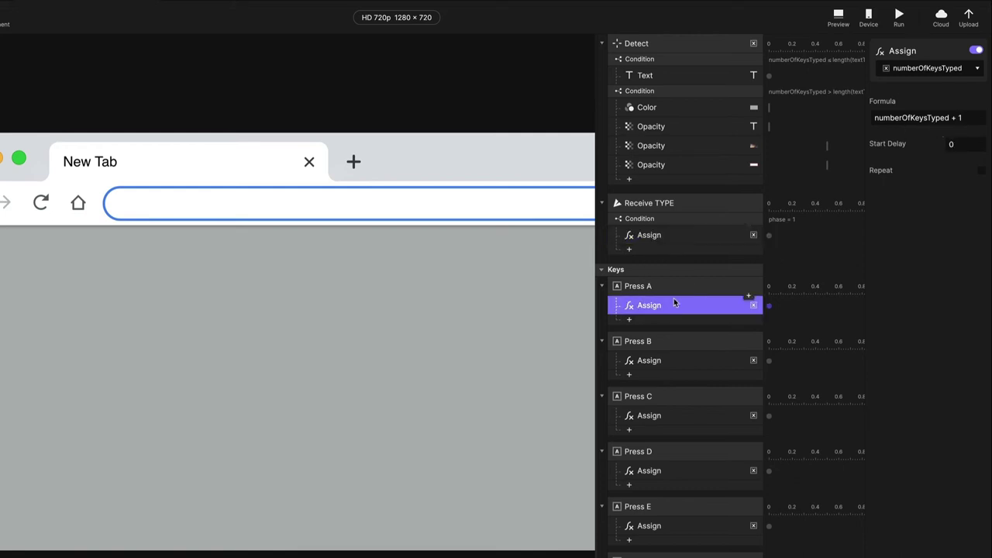
pyautogui.click(749, 296)
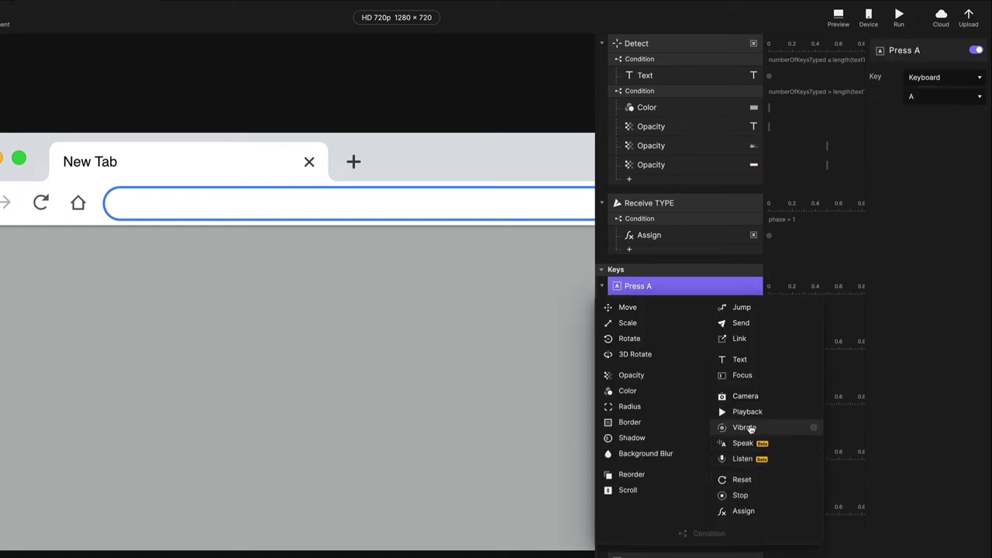
pyautogui.click(742, 324)
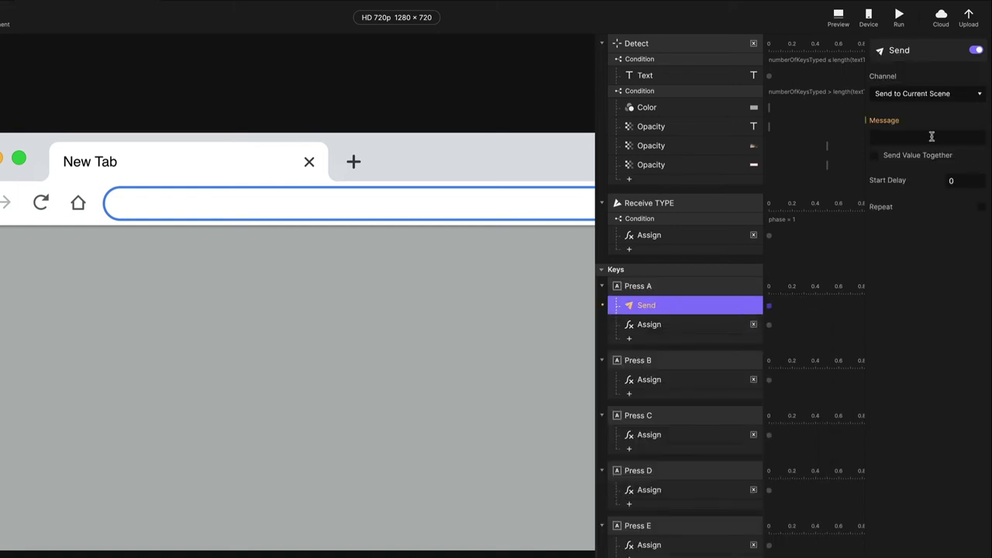
pyautogui.click(930, 138)
pyautogui.write('TYPE')
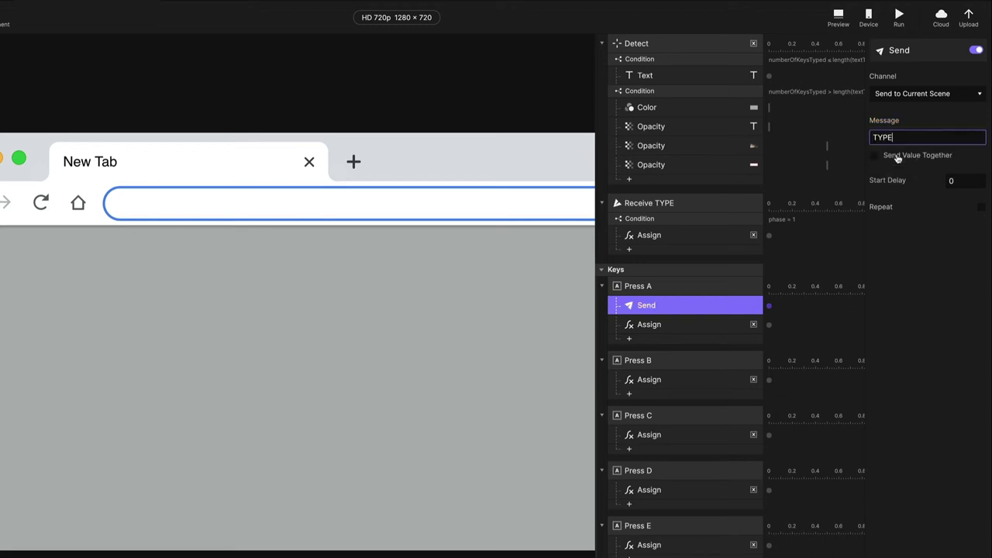
pyautogui.click(668, 326)
pyautogui.press('Delete')
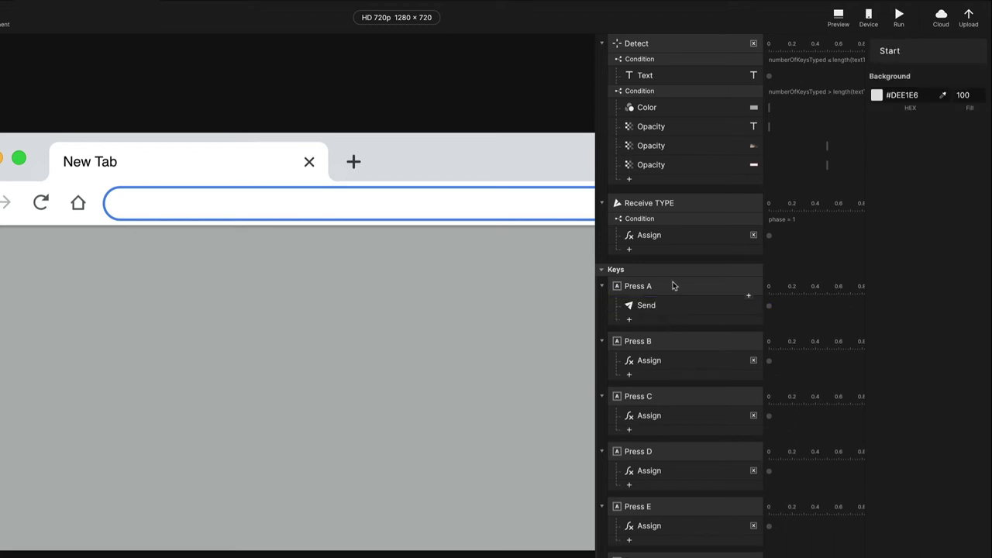
# Step: Copy Press A's Send response into the Press B trigger in place of its Assign response
pyautogui.click(659, 361)
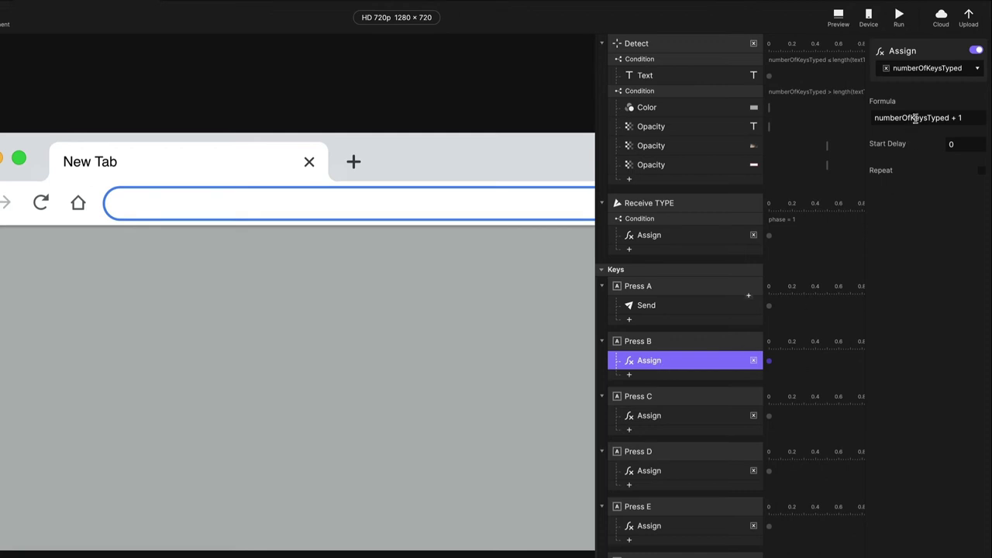
pyautogui.click(673, 305)
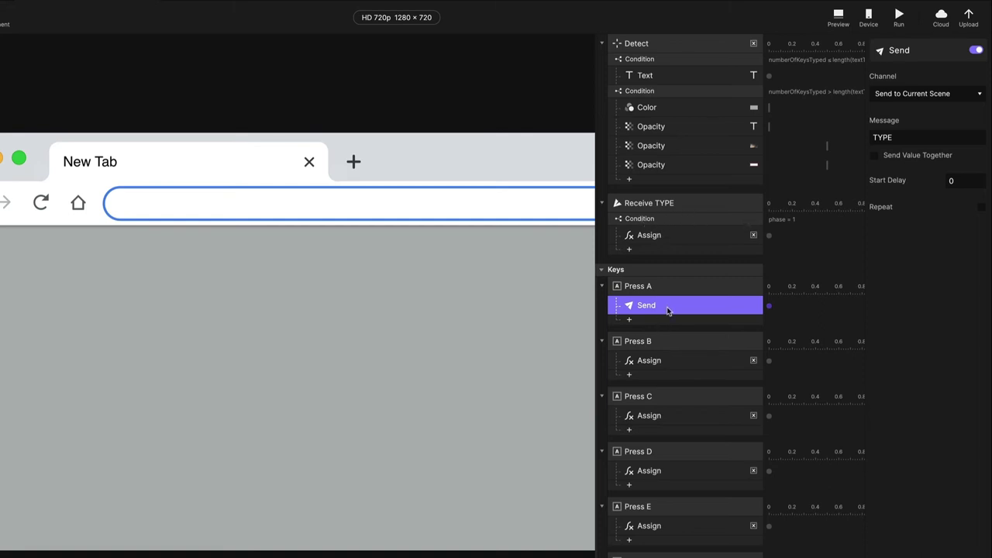
pyautogui.click(675, 344)
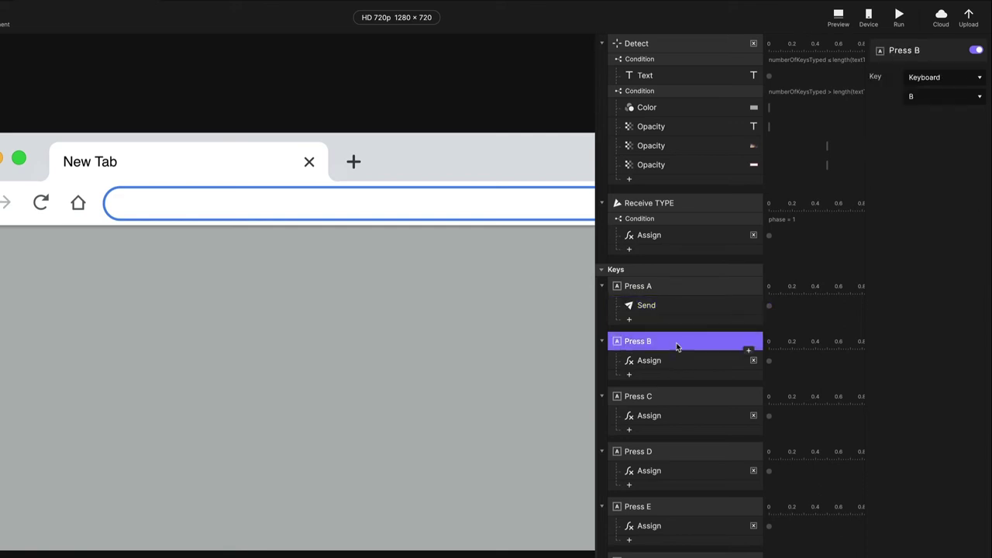
pyautogui.hotkey('ctrl', 'v')
pyautogui.click(671, 381)
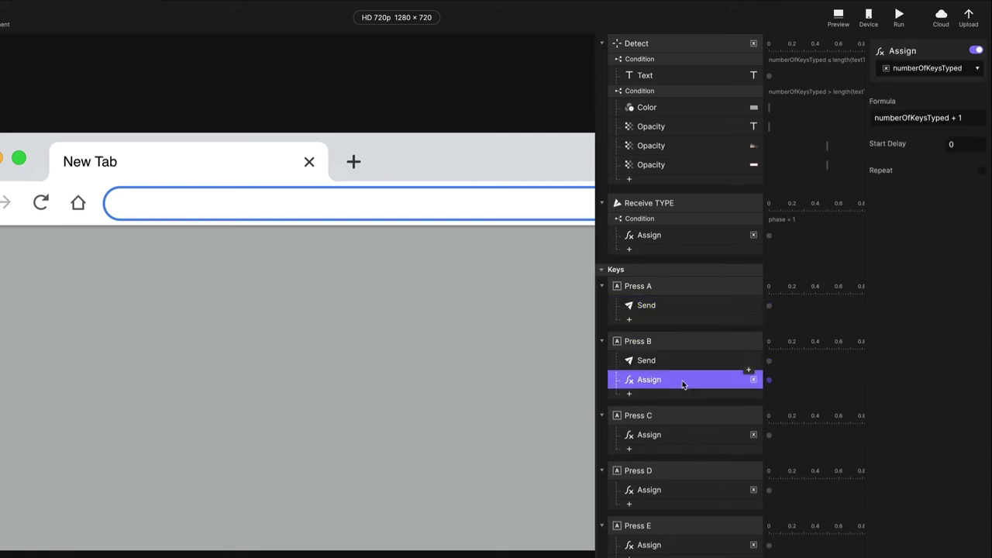
pyautogui.press('Escape')
# Step: Collapse and disable the Keys trigger group, and expand and enable the Keys with Send group
pyautogui.click(601, 269)
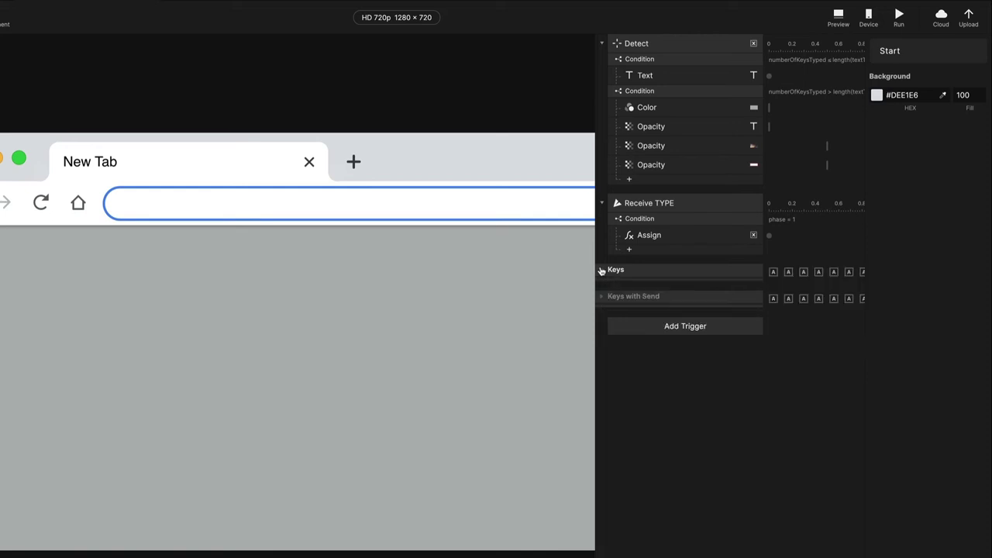
pyautogui.click(650, 271)
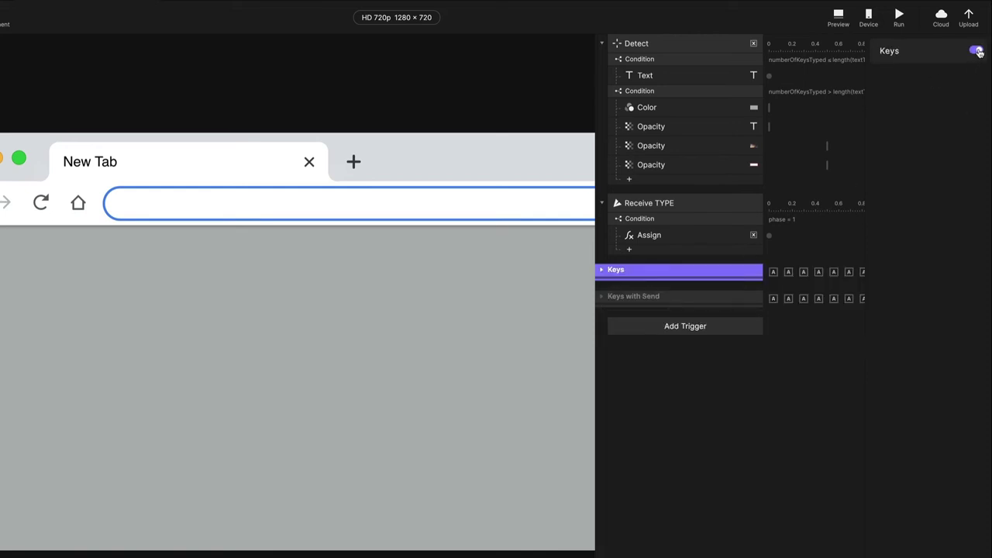
pyautogui.click(648, 297)
pyautogui.click(602, 297)
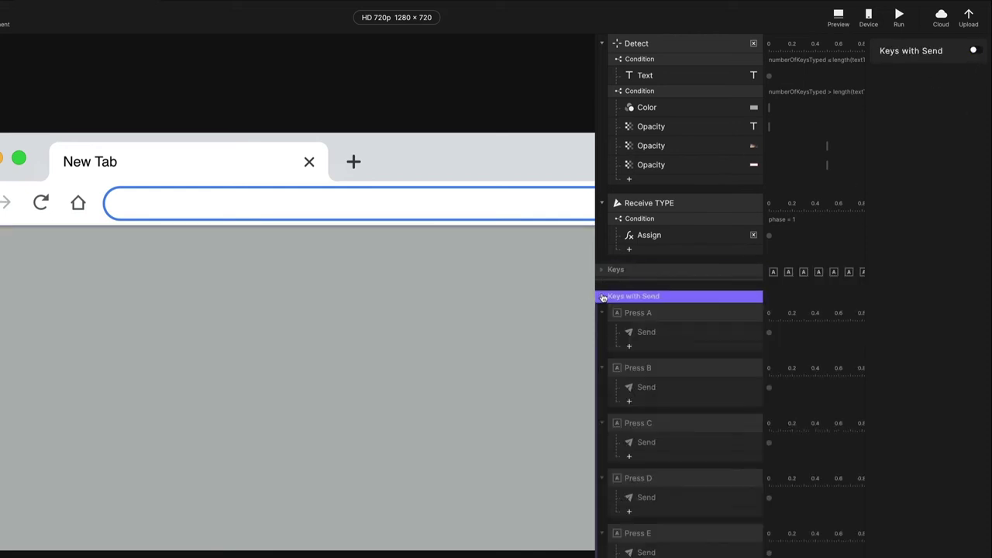
pyautogui.click(978, 51)
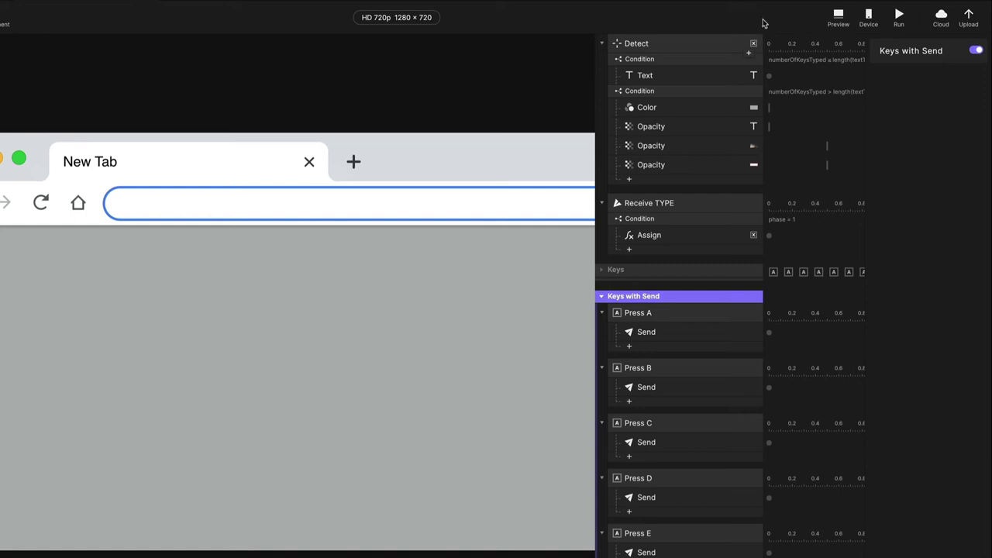
# Step: Preview the prototype, then inspect the Receive TYPE trigger and its condition
pyautogui.click(835, 17)
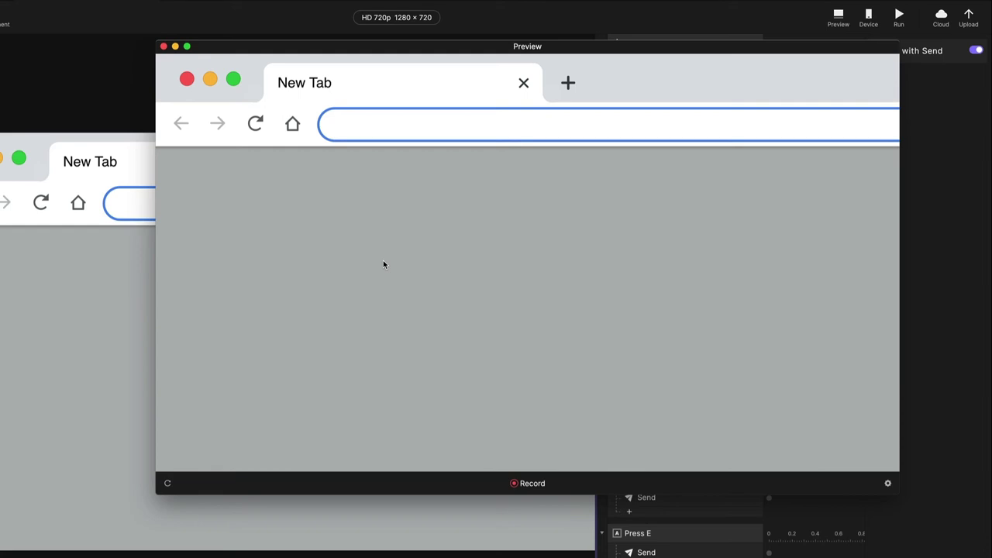
pyautogui.click(164, 46)
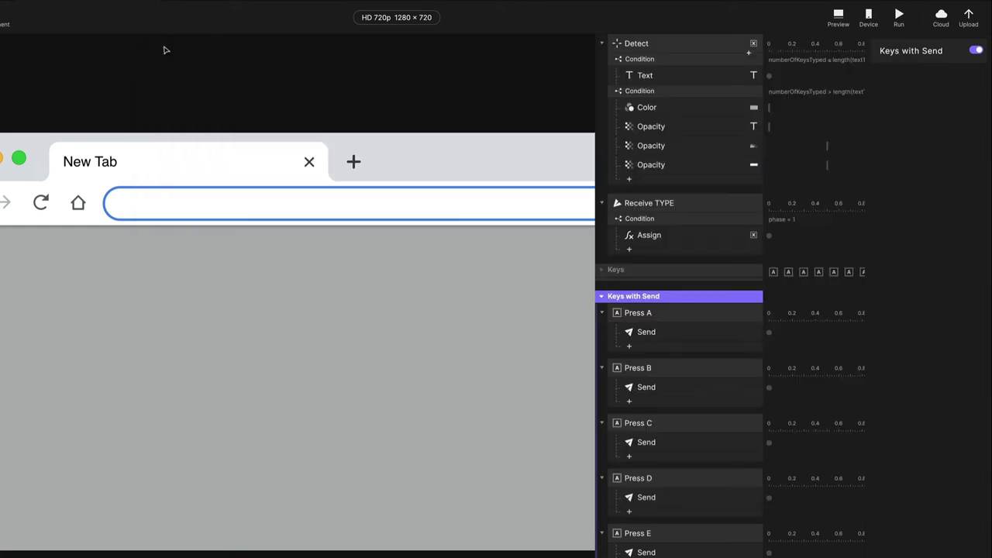
pyautogui.click(677, 206)
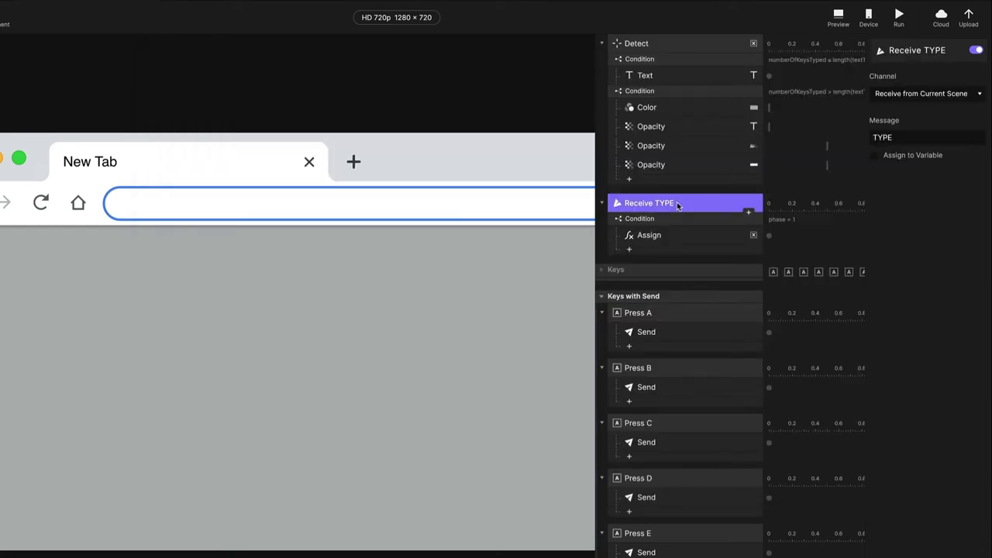
pyautogui.click(660, 220)
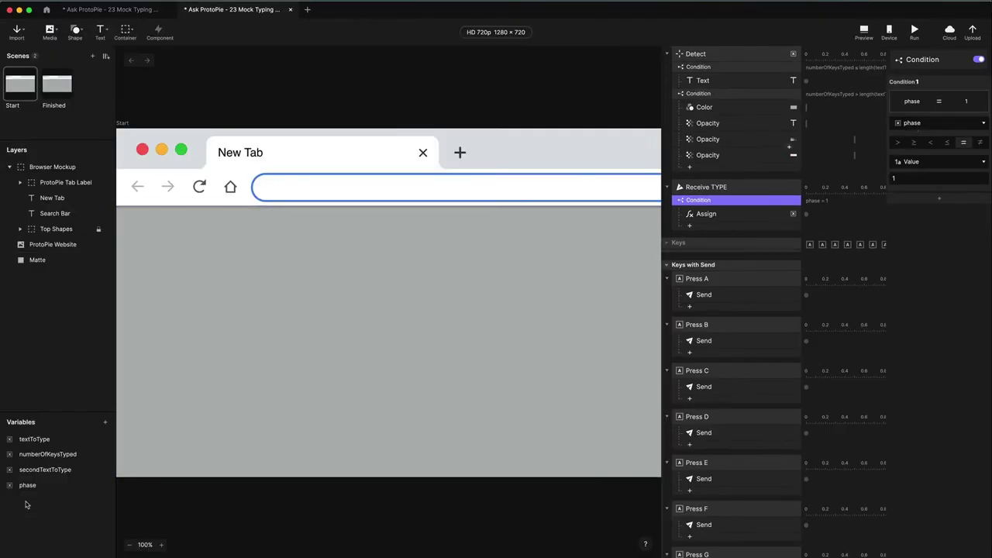
# Step: Set the phase variable's default number value to 1
pyautogui.click(31, 485)
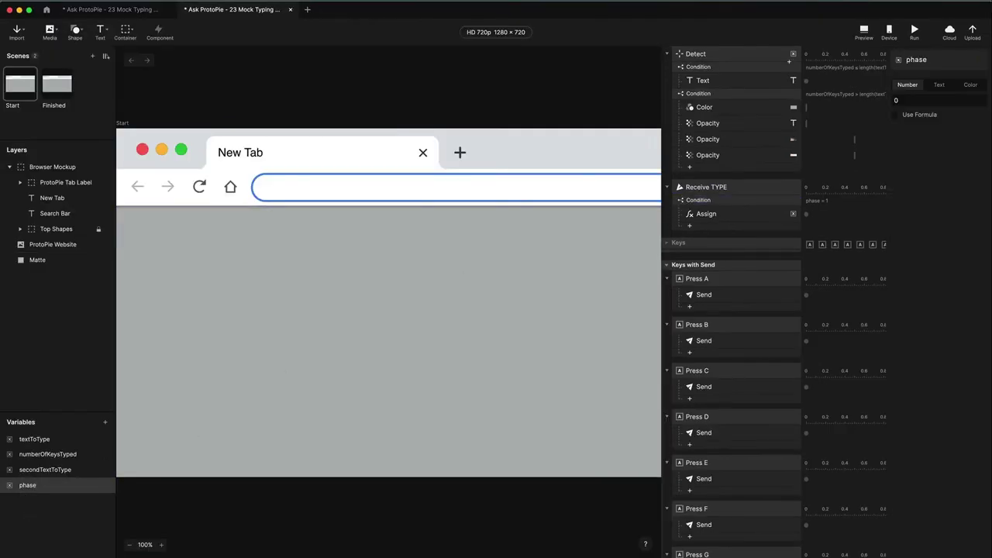
pyautogui.click(907, 100)
pyautogui.press('Return')
# Step: Preview the prototype, enter "best prototyping software" in its search bar to test the typing, and close the preview
pyautogui.click(862, 33)
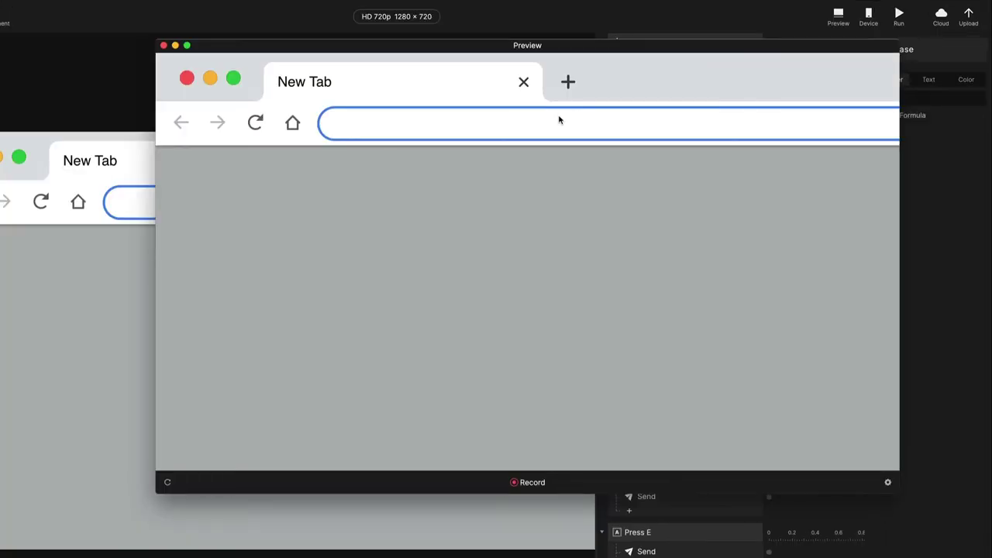
pyautogui.write('best prototyping software')
pyautogui.press('Return')
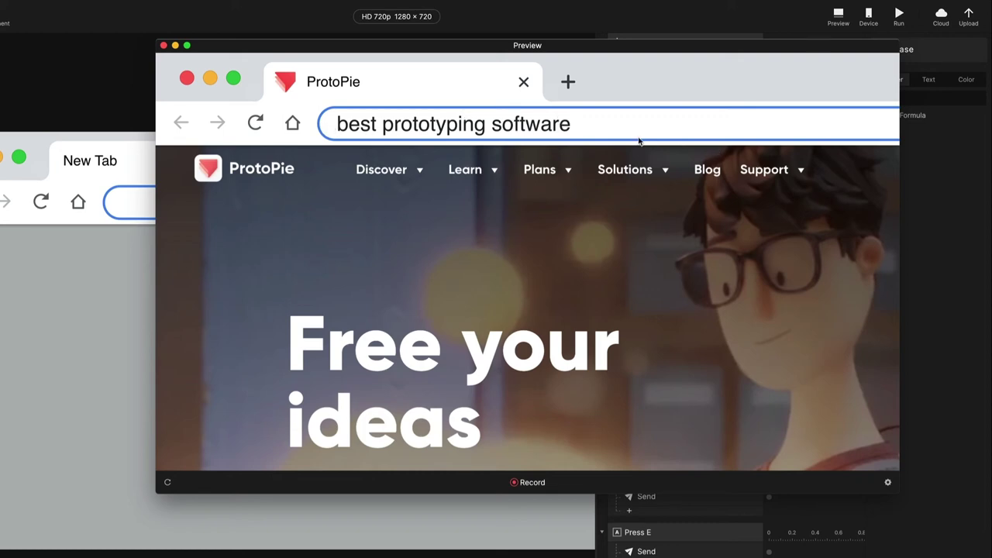
pyautogui.click(164, 45)
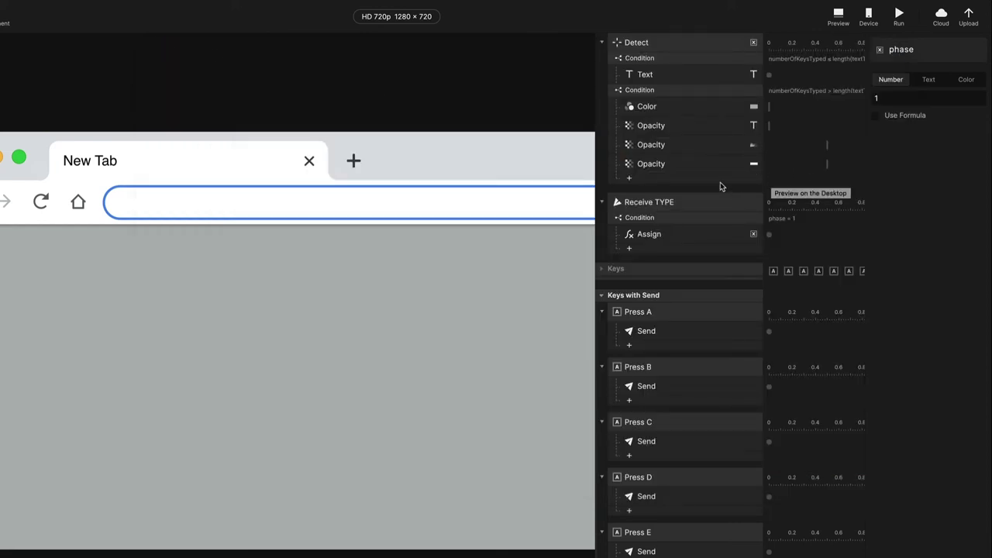
# Step: Disable the Color response and the three Opacity responses under Detect's numberOfKeysTyped > length(textToType) condition
pyautogui.click(682, 90)
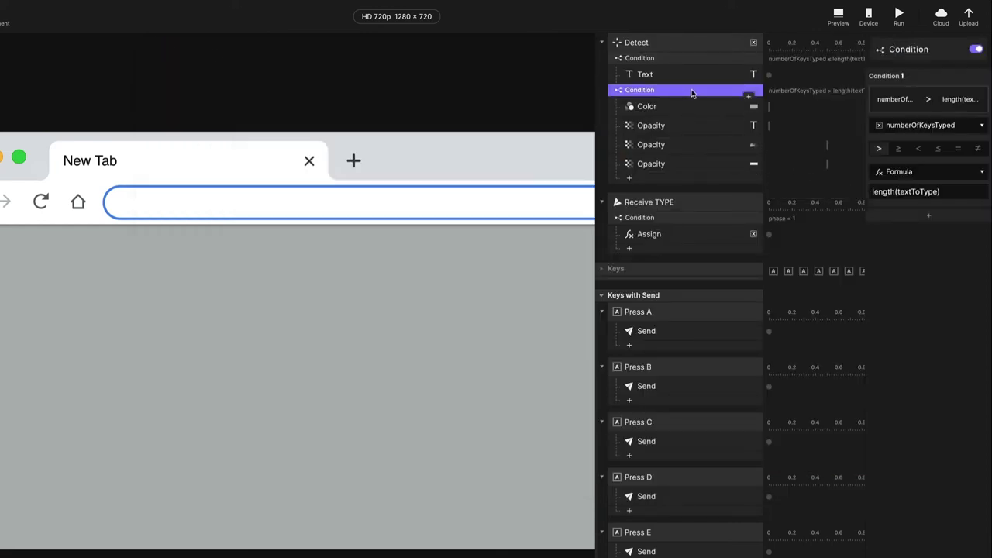
pyautogui.click(697, 106)
pyautogui.keyDown('shift'); pyautogui.click(674, 161); pyautogui.keyUp('shift')
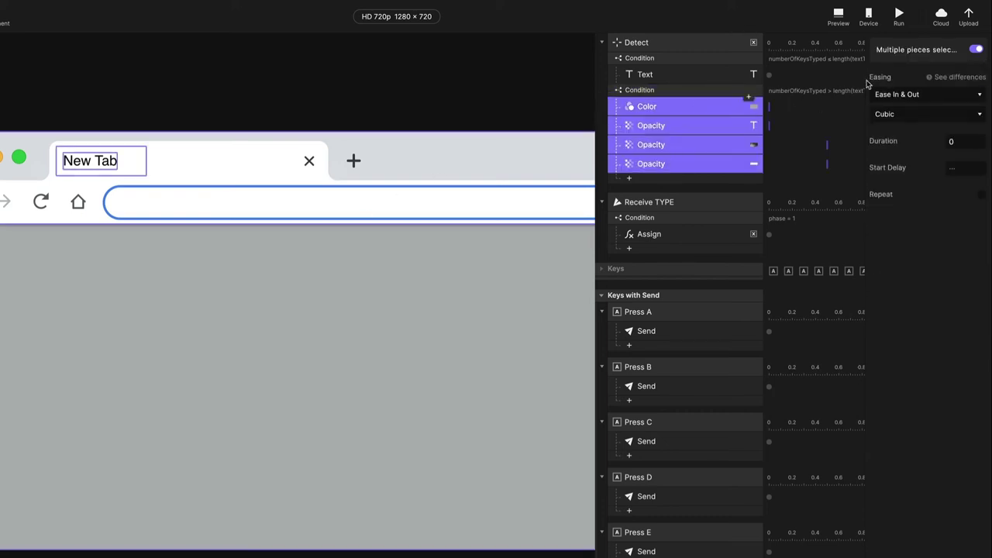
pyautogui.click(975, 49)
pyautogui.click(657, 91)
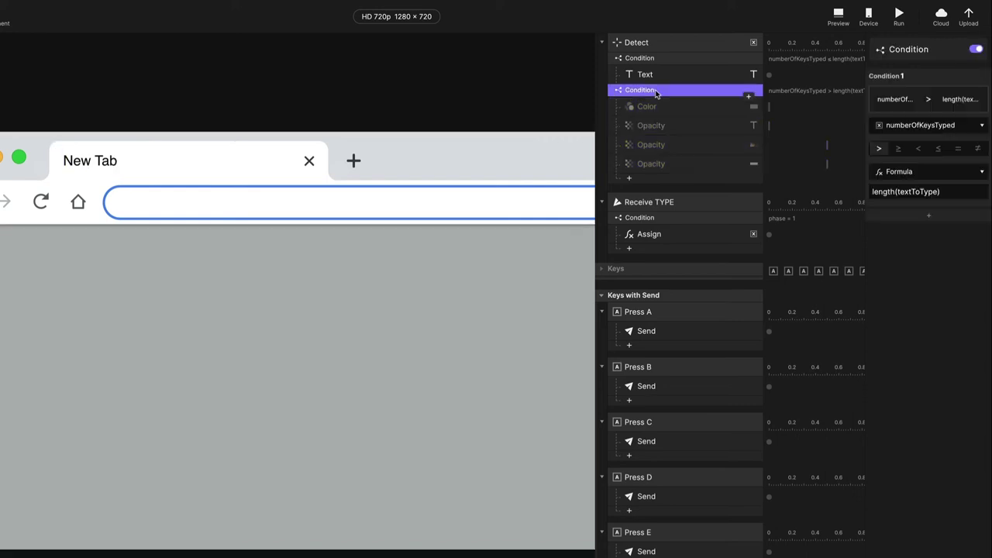
# Step: Extend Detect's numberOfKeysTyped ≤ length(textToType) condition with a second requirement that phase equals 1
pyautogui.click(666, 59)
pyautogui.click(929, 217)
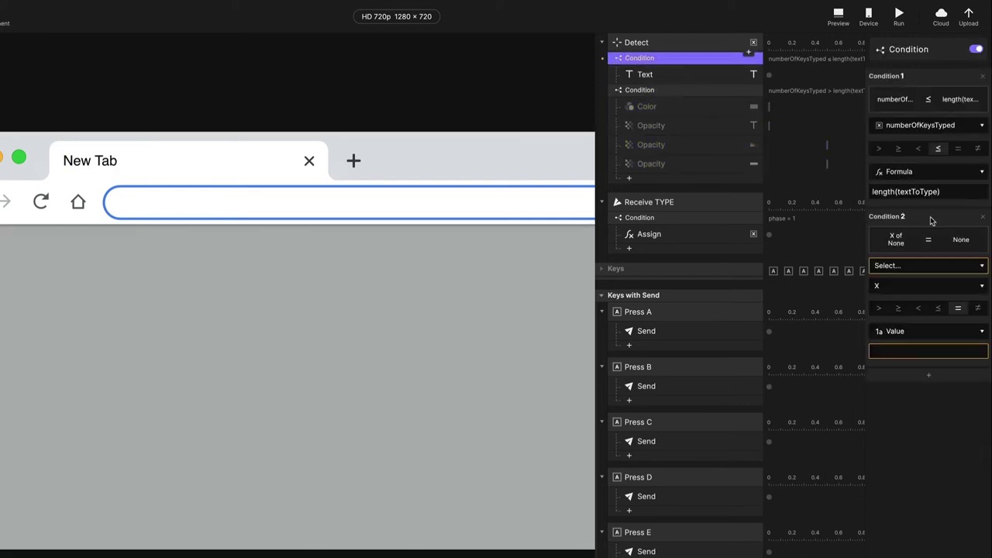
pyautogui.click(918, 266)
pyautogui.click(855, 370)
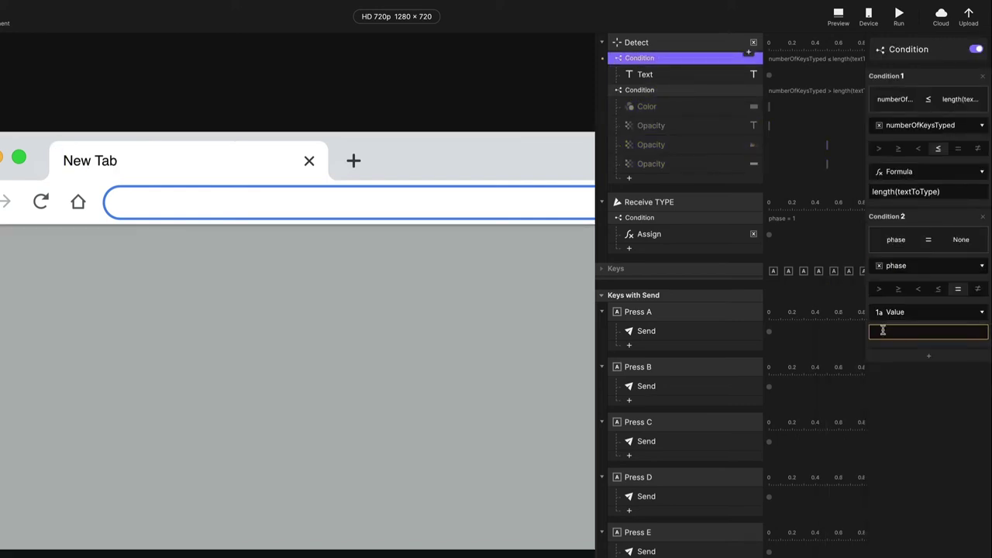
pyautogui.click(894, 333)
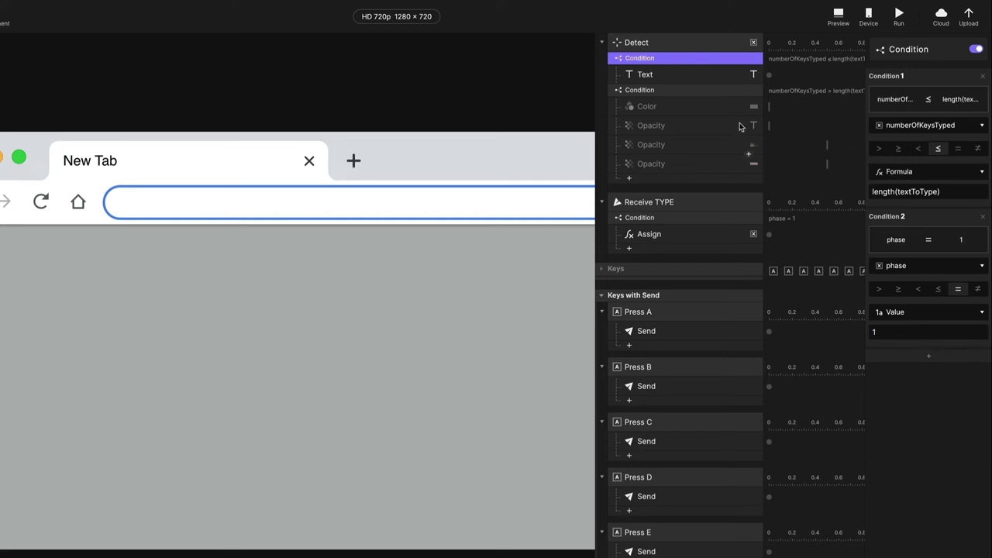
# Step: Extend Detect's numberOfKeysTyped > length(textToType) condition with a second requirement that phase equals 1
pyautogui.click(693, 90)
pyautogui.click(929, 216)
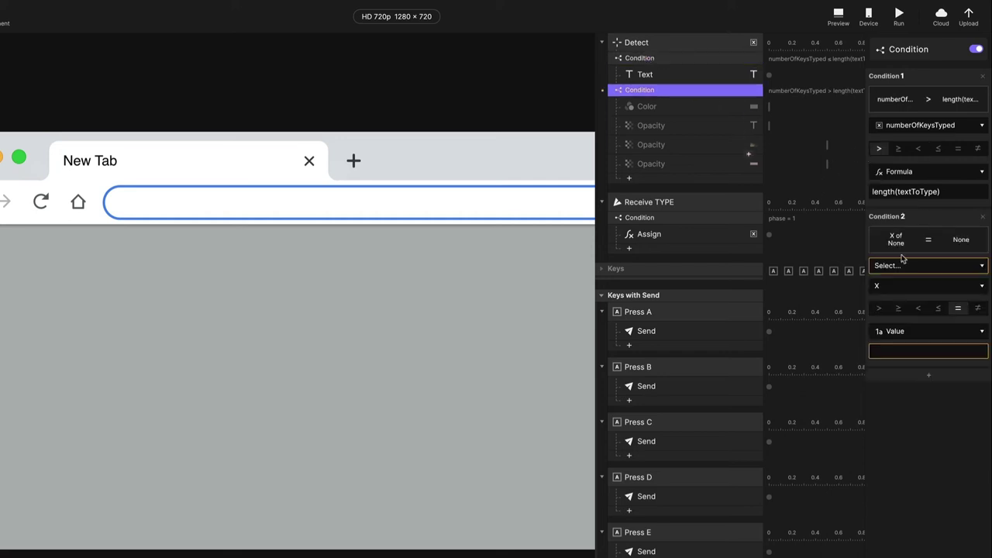
pyautogui.click(904, 266)
pyautogui.click(876, 375)
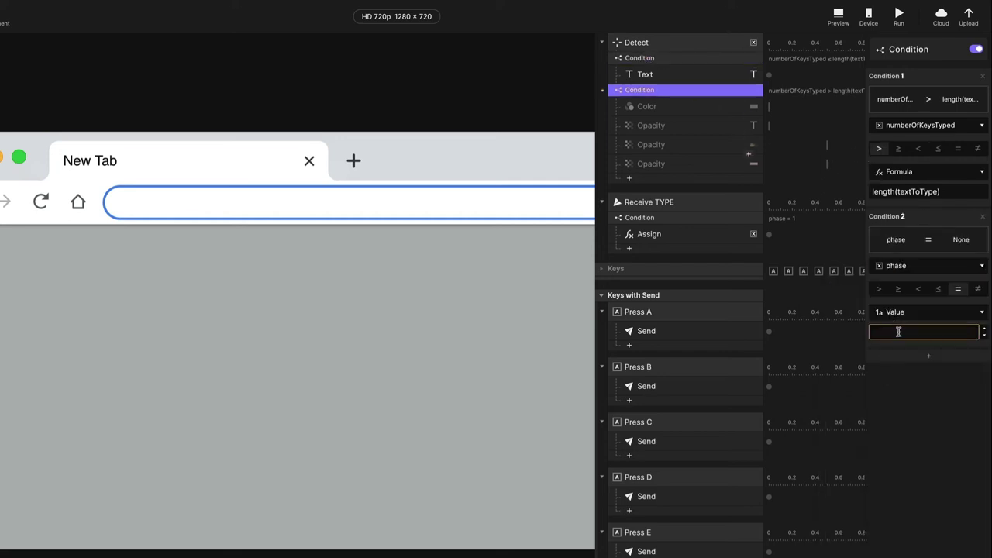
pyautogui.click(897, 331)
pyautogui.write('1')
pyautogui.press('Return')
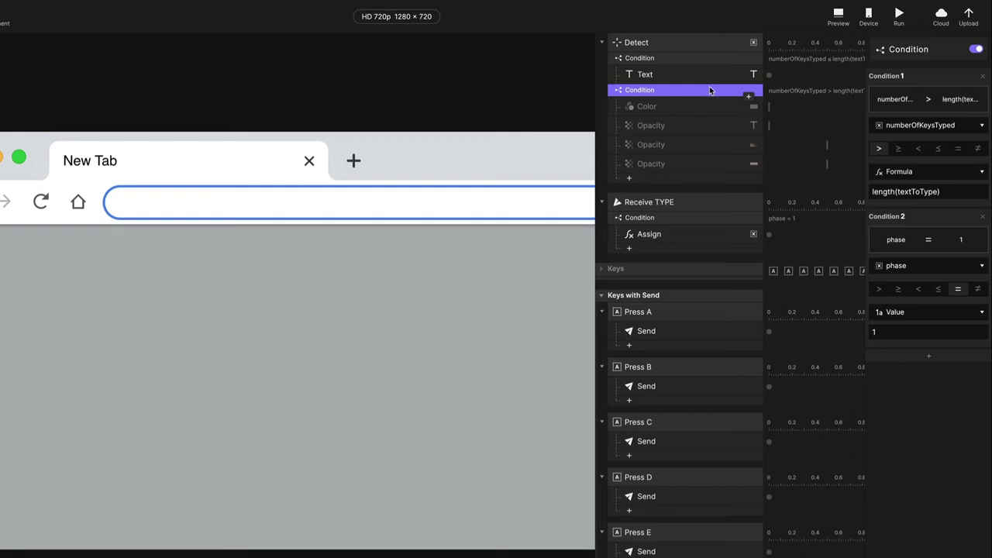
# Step: Add an Assign response under Detect's second condition that sets the phase variable to 0
pyautogui.click(748, 96)
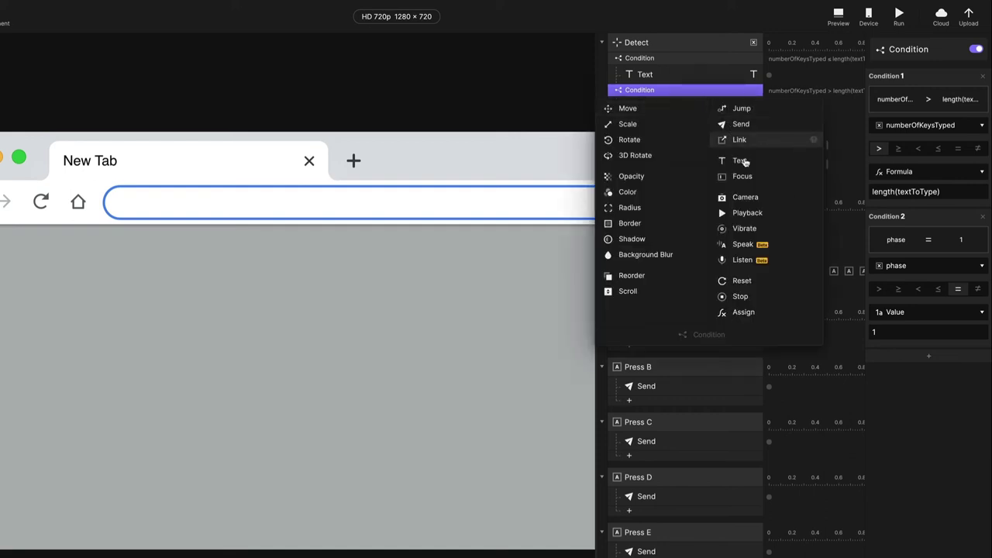
pyautogui.click(750, 312)
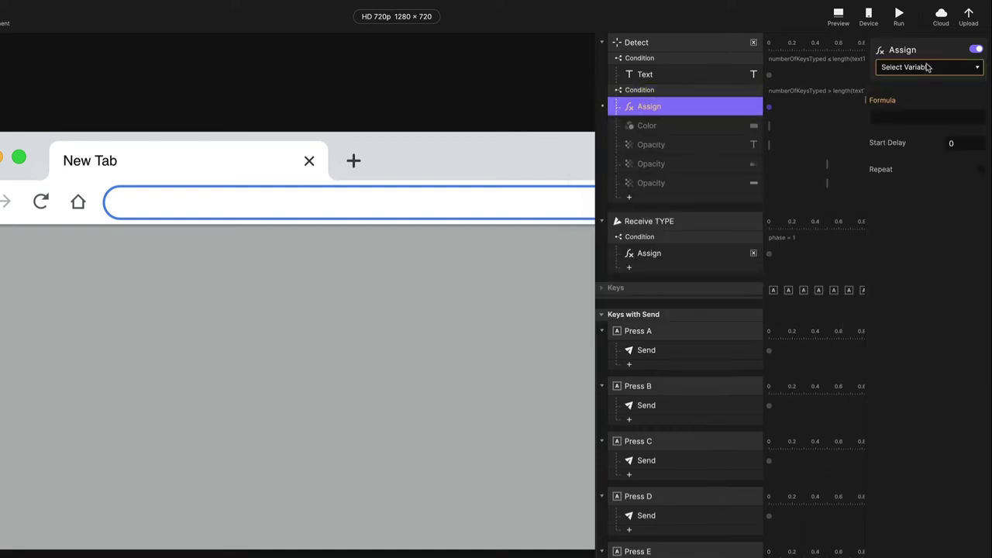
pyautogui.click(928, 68)
pyautogui.click(919, 155)
pyautogui.click(918, 112)
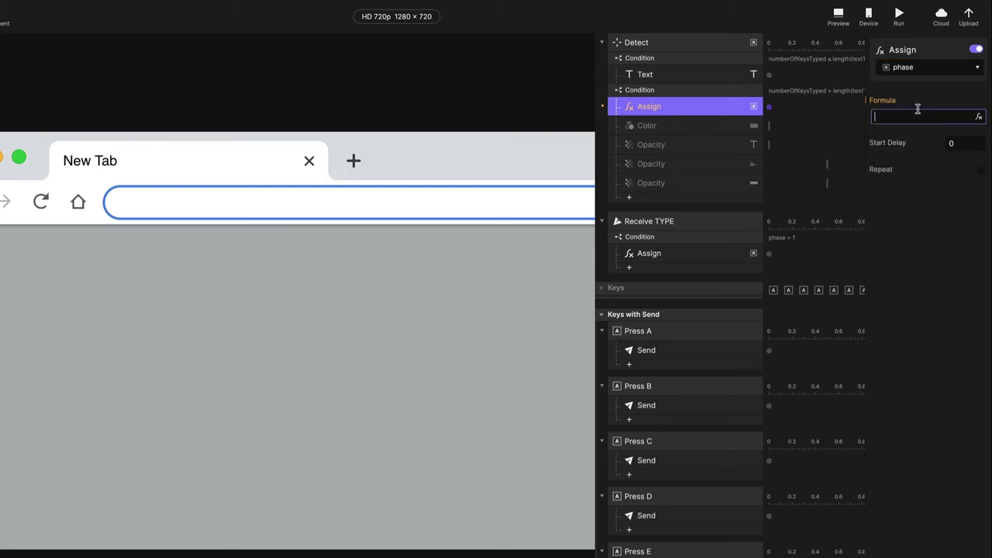
pyautogui.write('0')
pyautogui.press('Return')
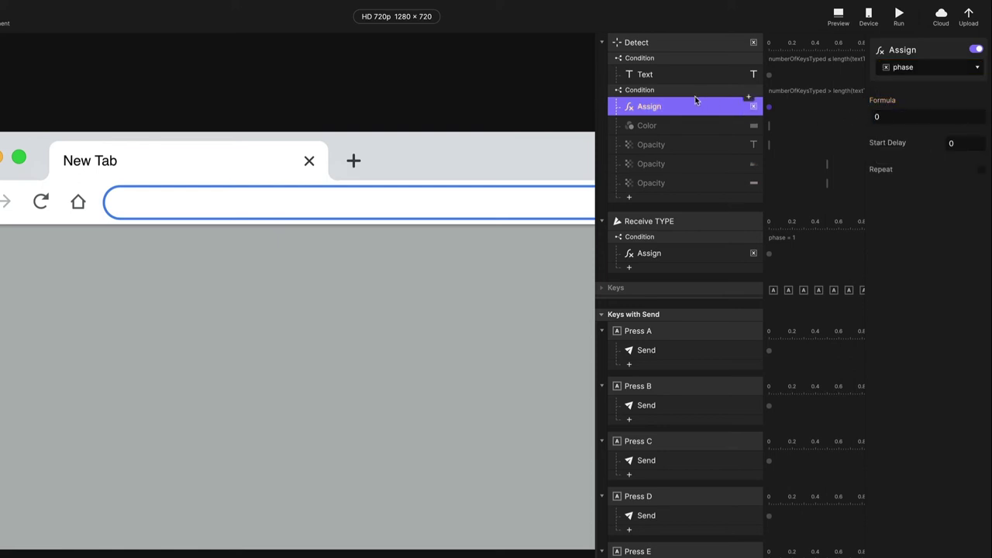
# Step: Duplicate the phase Assign response under Detect's second condition and have the copy set phase to 2 with a start delay of 1
pyautogui.press('super+d')
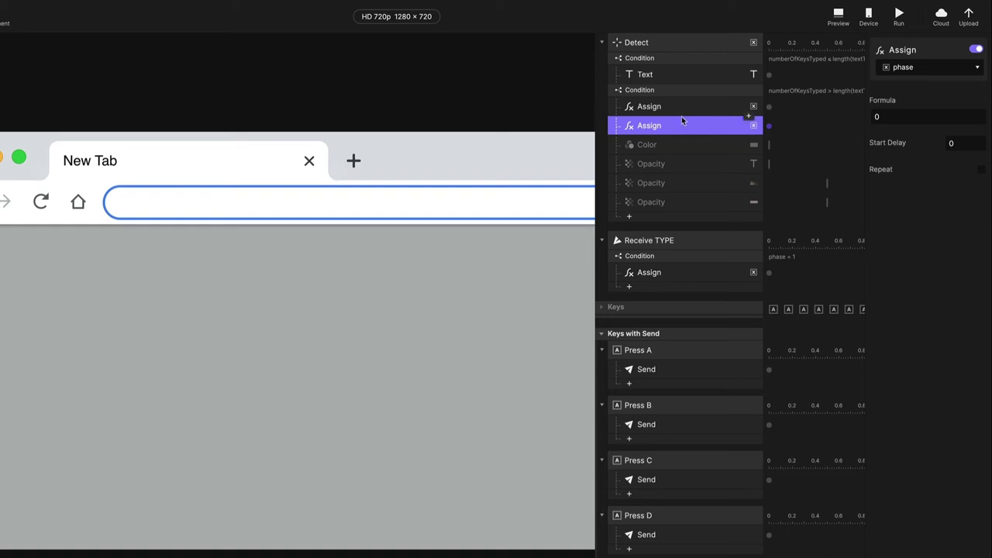
pyautogui.click(899, 117)
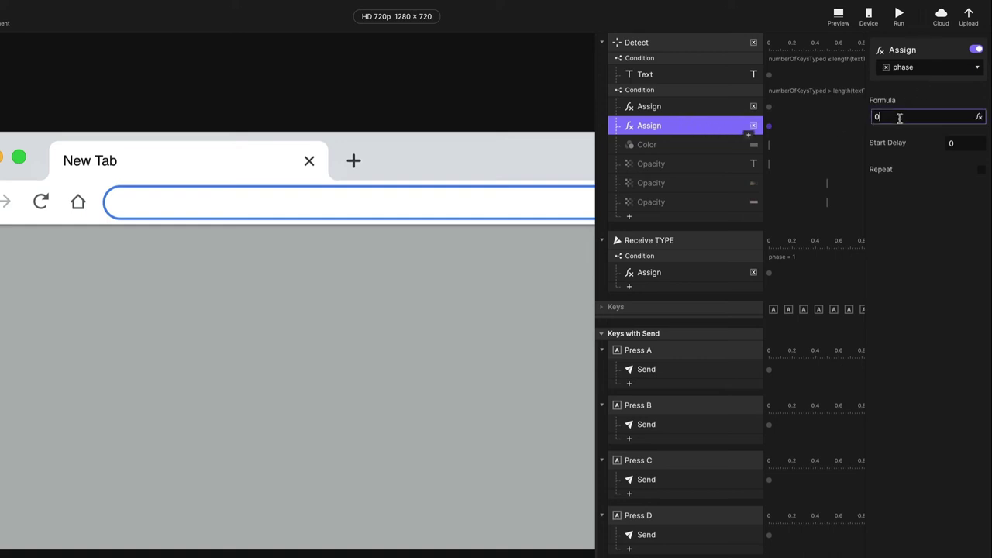
pyautogui.write('2')
pyautogui.click(952, 142)
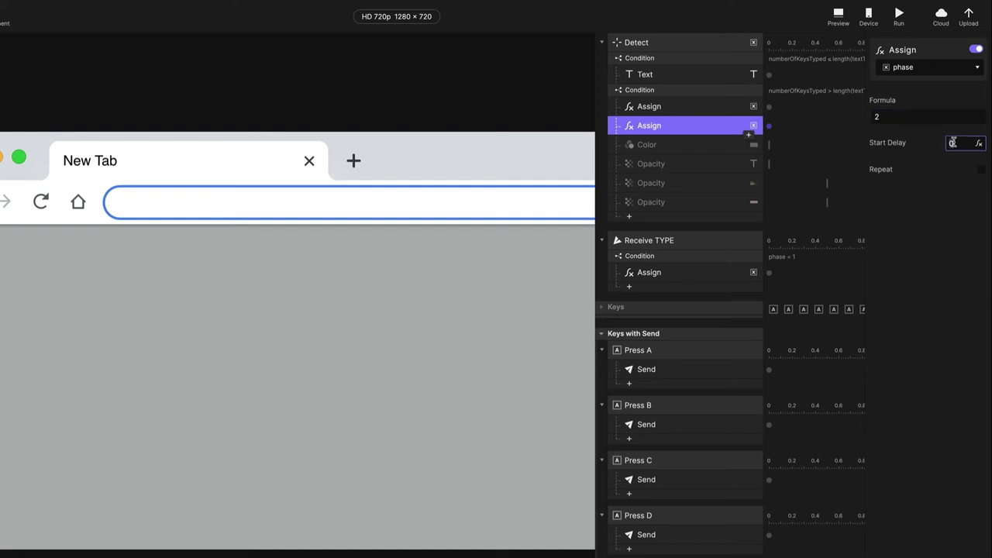
pyautogui.write('1')
pyautogui.press('Return')
# Step: Duplicate Receive TYPE's phase condition along with its Assign response, and set the copied condition to phase equals 2
pyautogui.click(686, 242)
pyautogui.click(678, 257)
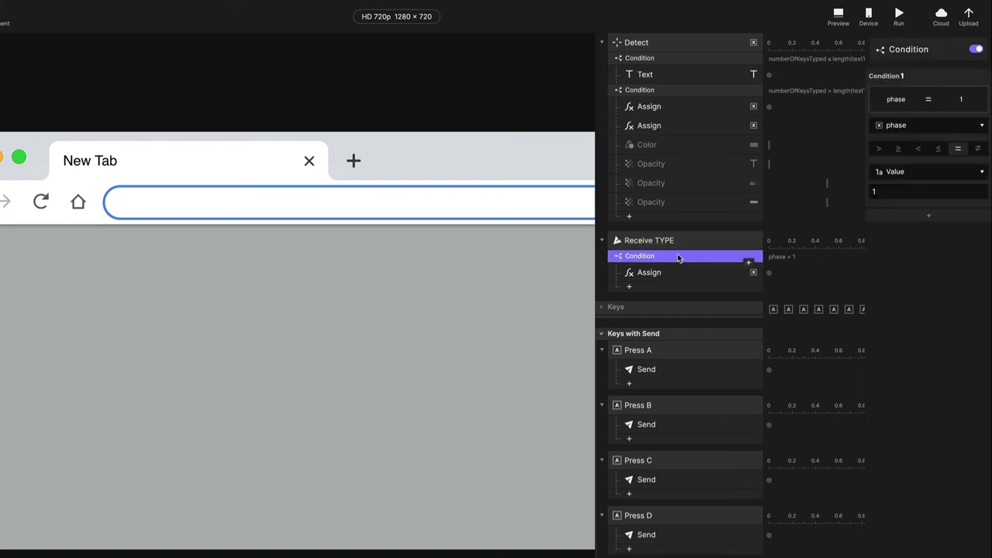
pyautogui.click(655, 289)
pyautogui.click(671, 257)
pyautogui.press('super+d')
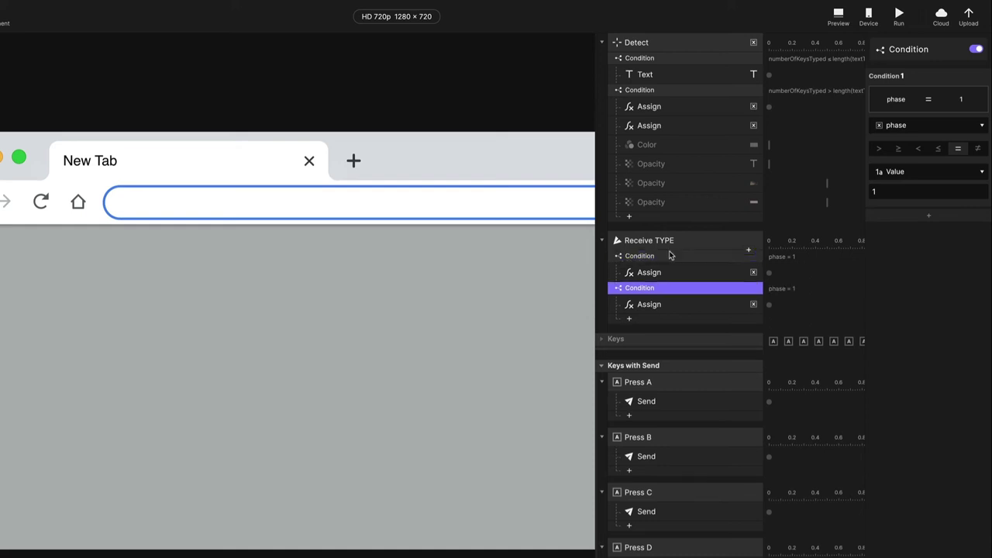
pyautogui.click(906, 192)
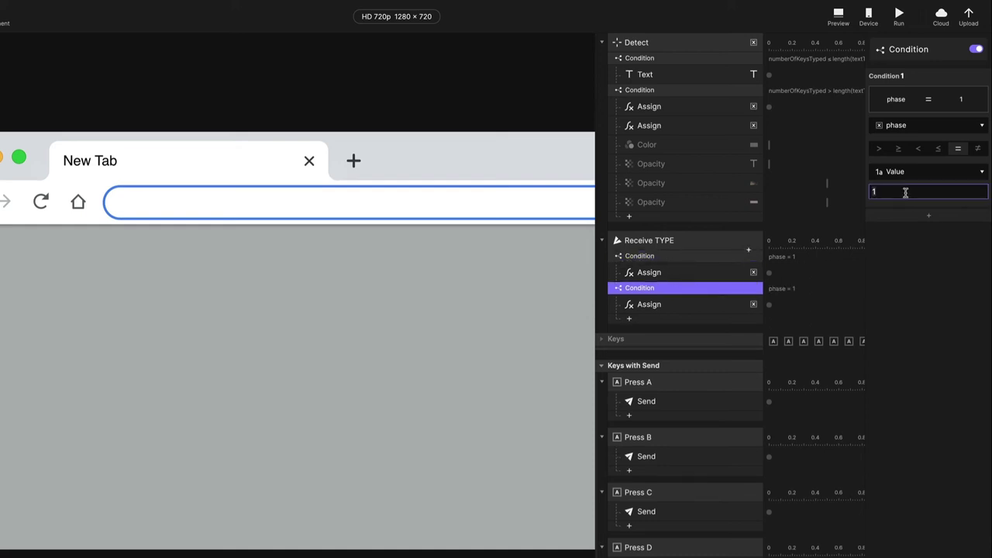
pyautogui.press('BackSpace')
pyautogui.write('2')
# Step: Change the Assign formula under Receive TYPE's phase = 2 condition to numberOfKeysTyped - 1
pyautogui.click(656, 307)
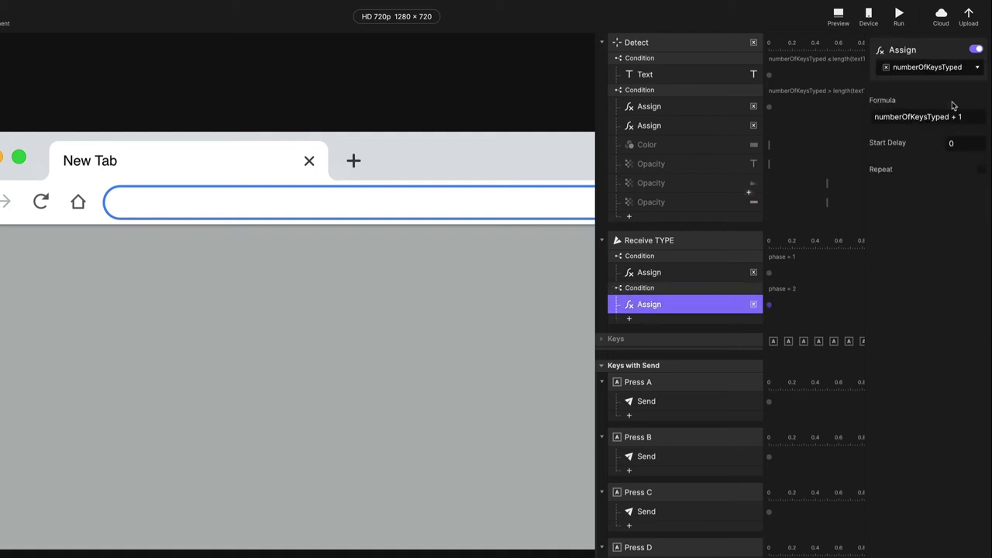
pyautogui.click(954, 116)
pyautogui.press('BackSpace')
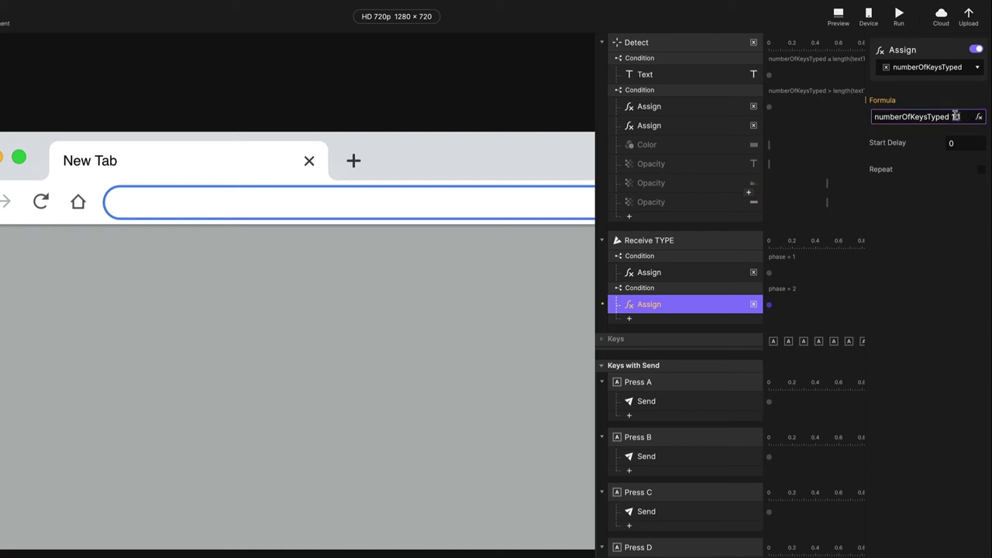
pyautogui.write('-')
pyautogui.click(964, 205)
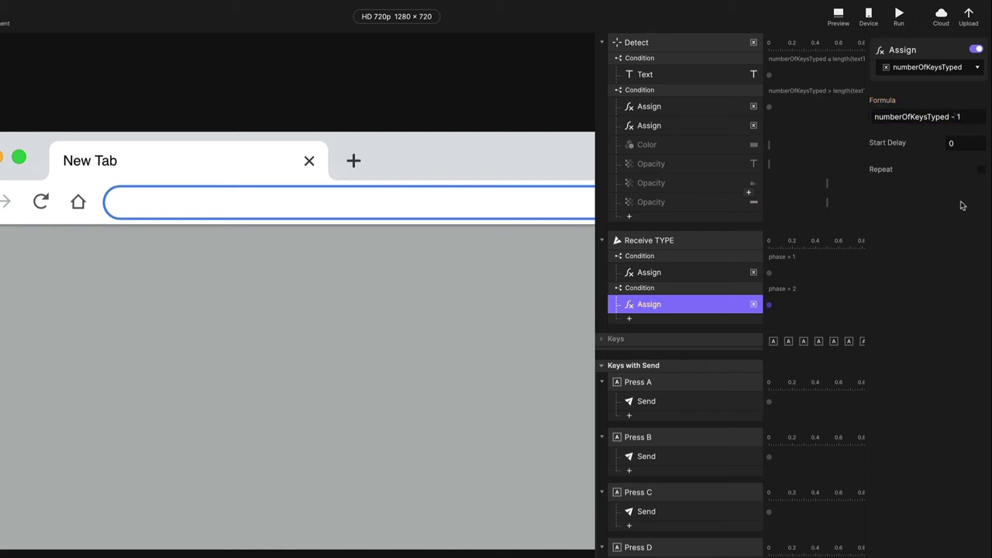
# Step: Preview the prototype, test the mock typing of "best prototyping software" in the search bar, and close the preview
pyautogui.click(839, 14)
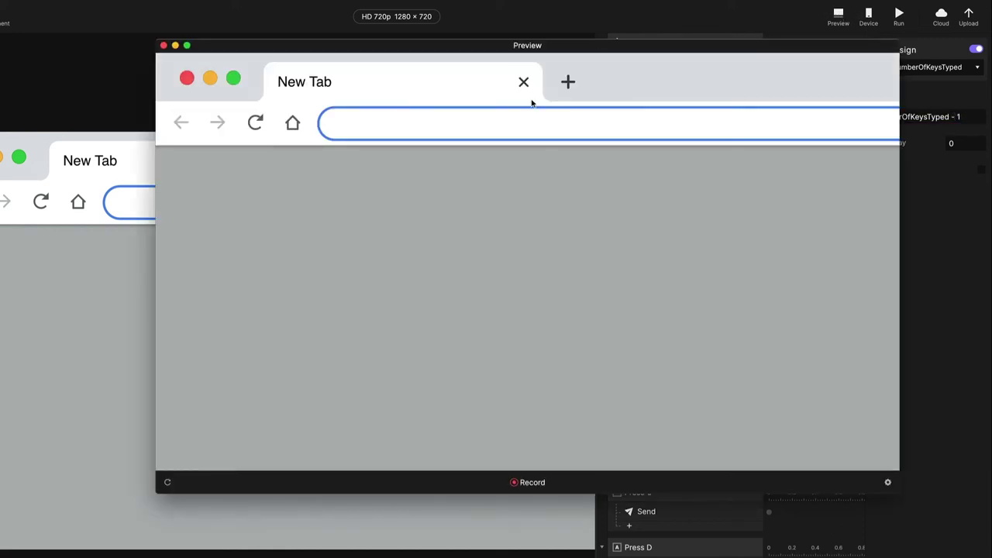
pyautogui.write('best prototyping software')
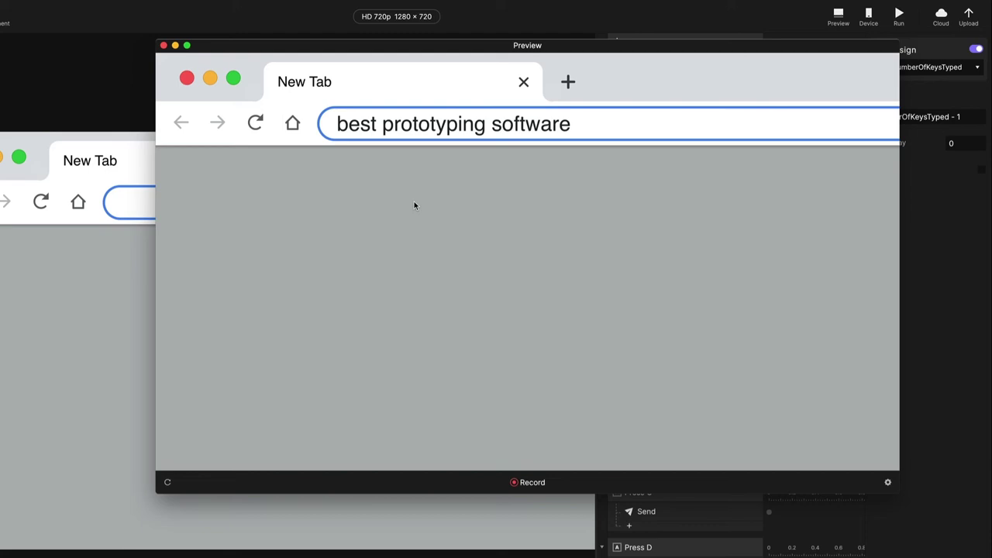
pyautogui.click(163, 45)
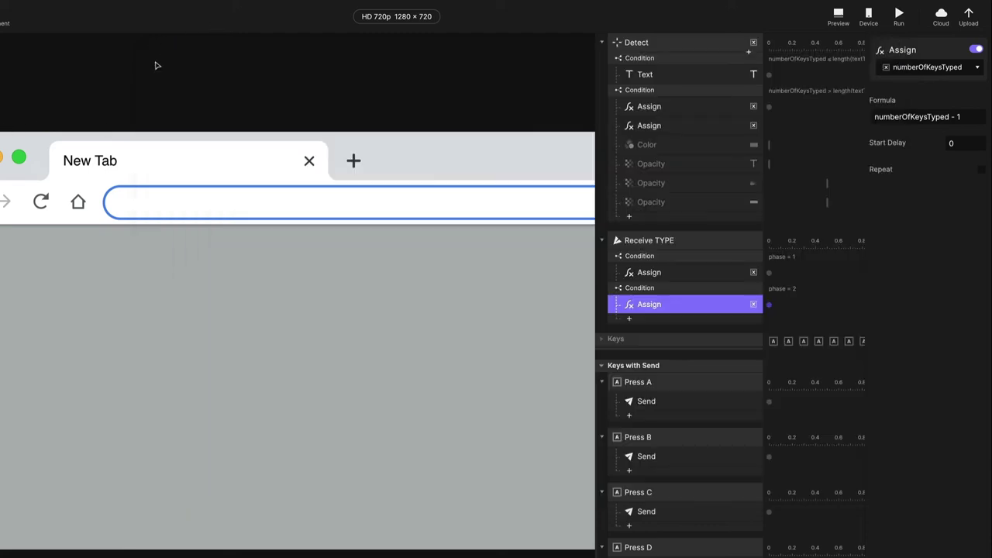
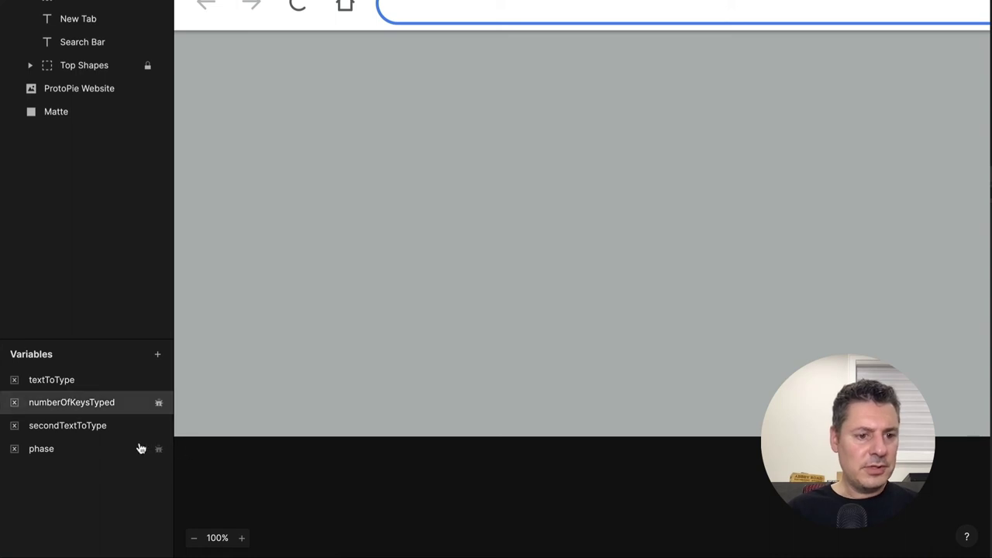
# Step: Turn on the phase variable's debug label and arrange it on the canvas above the numberOfKeysTyped label
pyautogui.click(159, 449)
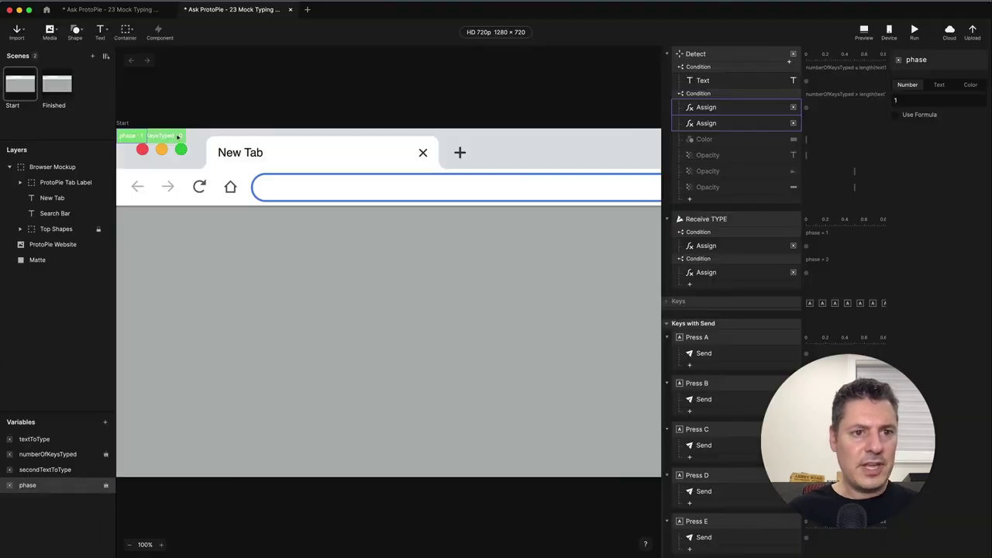
pyautogui.moveTo(163, 136); pyautogui.dragTo(156, 163)
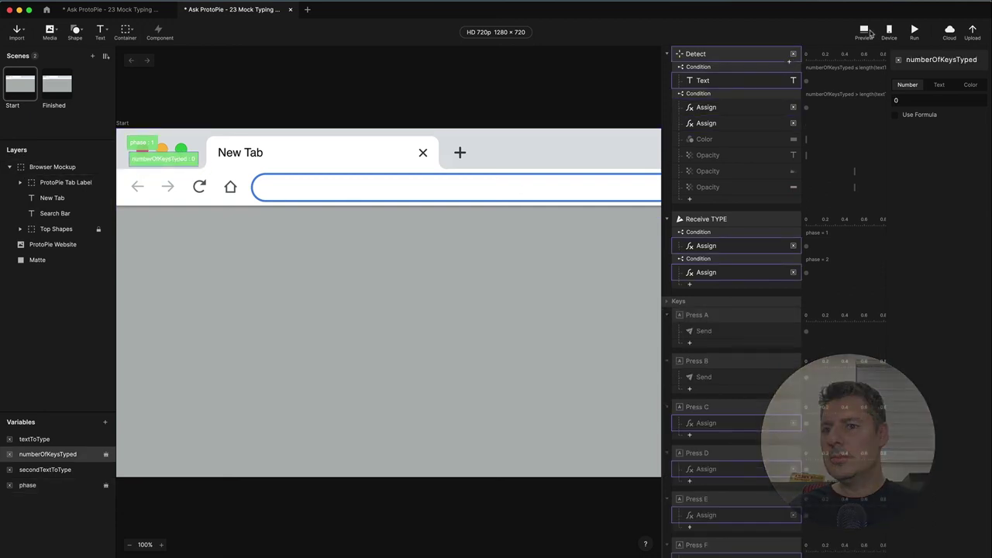
# Step: Preview the prototype again, checking the phase and numberOfKeysTyped labels while entering keystrokes, and close the preview
pyautogui.click(862, 33)
pyautogui.write('best prototyping software')
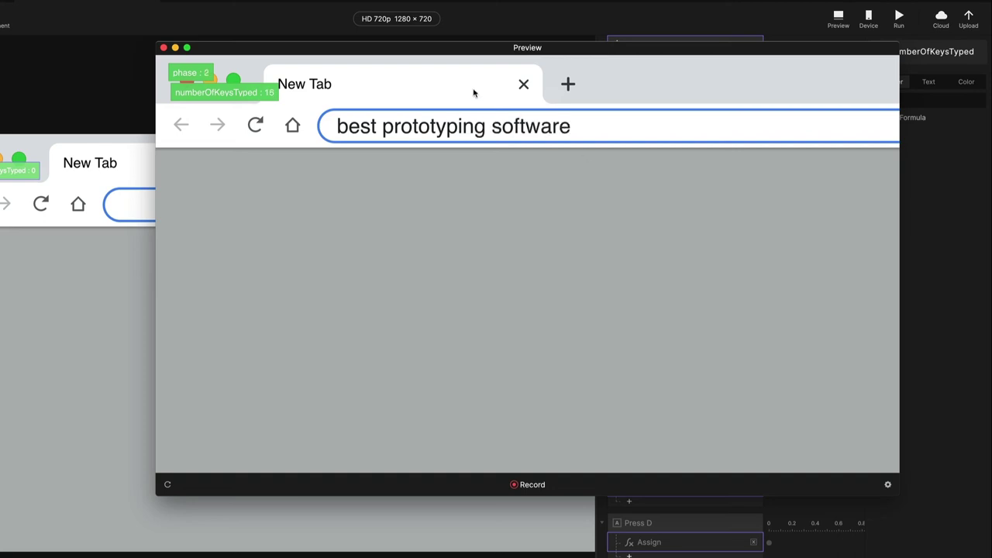
pyautogui.click(164, 48)
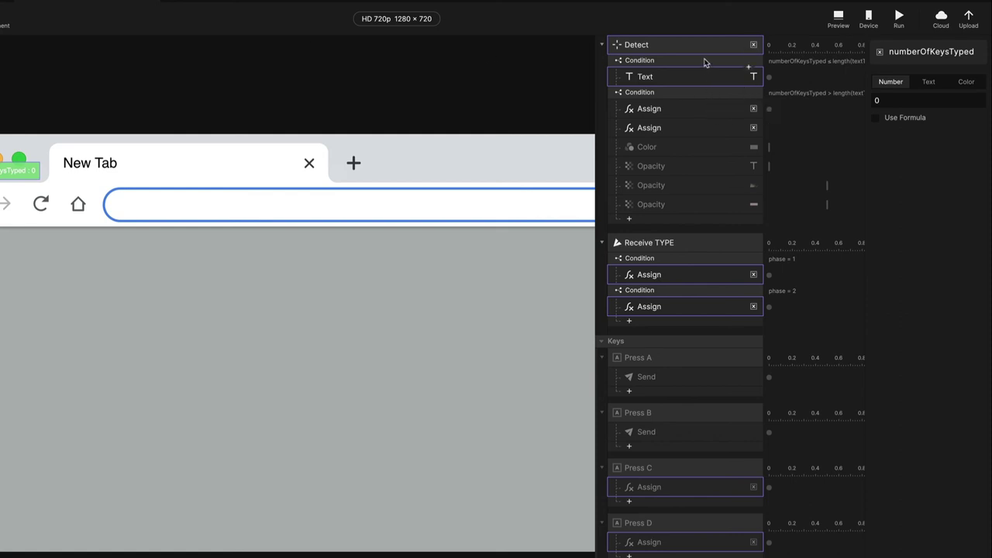
# Step: Change Detect's first condition to require phase ≥ 1 and add a third requirement of phase ≤ 2
pyautogui.click(673, 60)
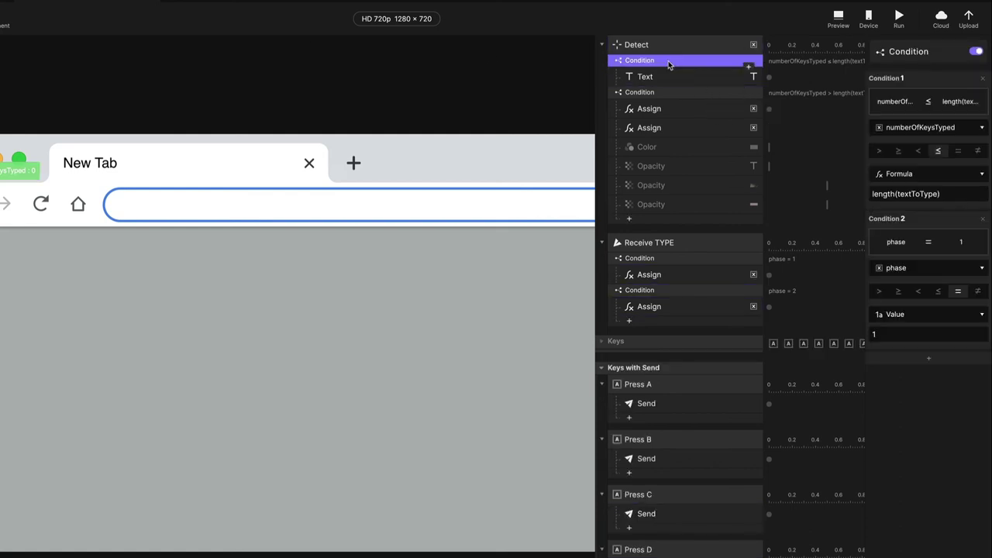
pyautogui.click(898, 292)
pyautogui.click(935, 360)
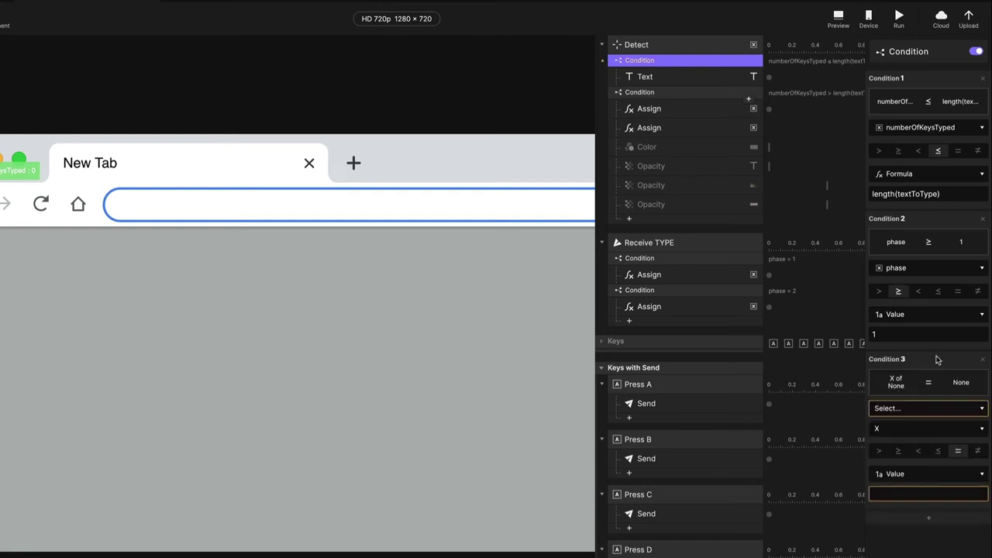
pyautogui.click(927, 411)
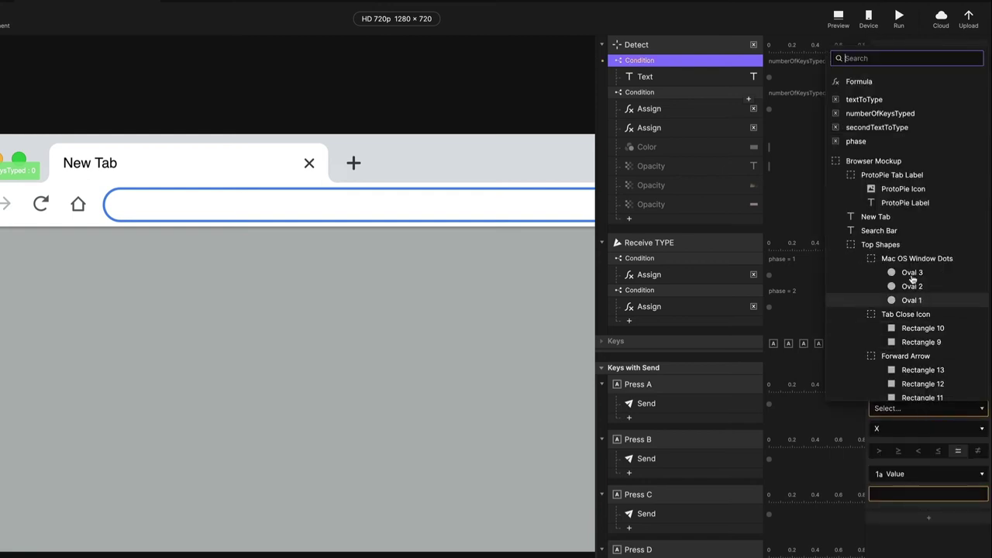
pyautogui.click(864, 141)
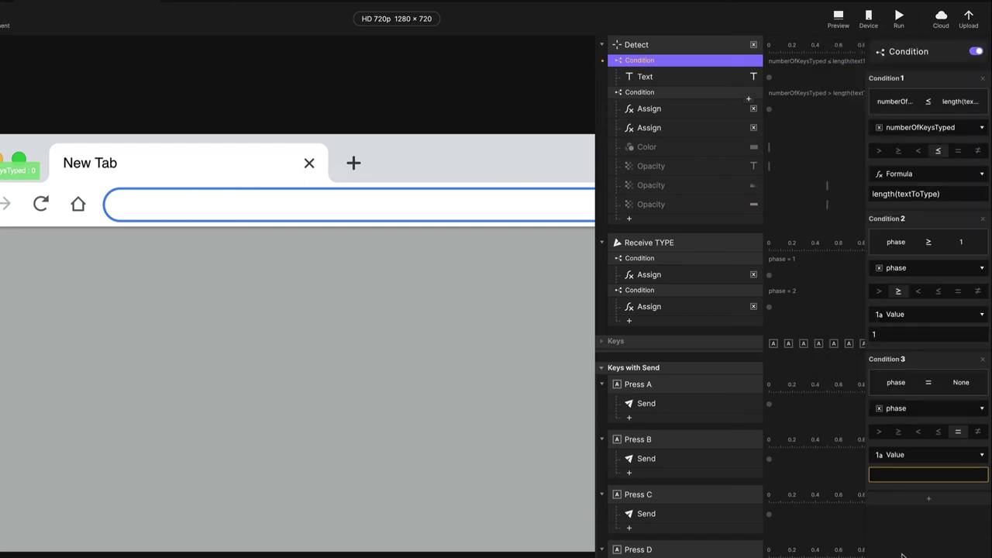
pyautogui.click(937, 432)
pyautogui.click(913, 474)
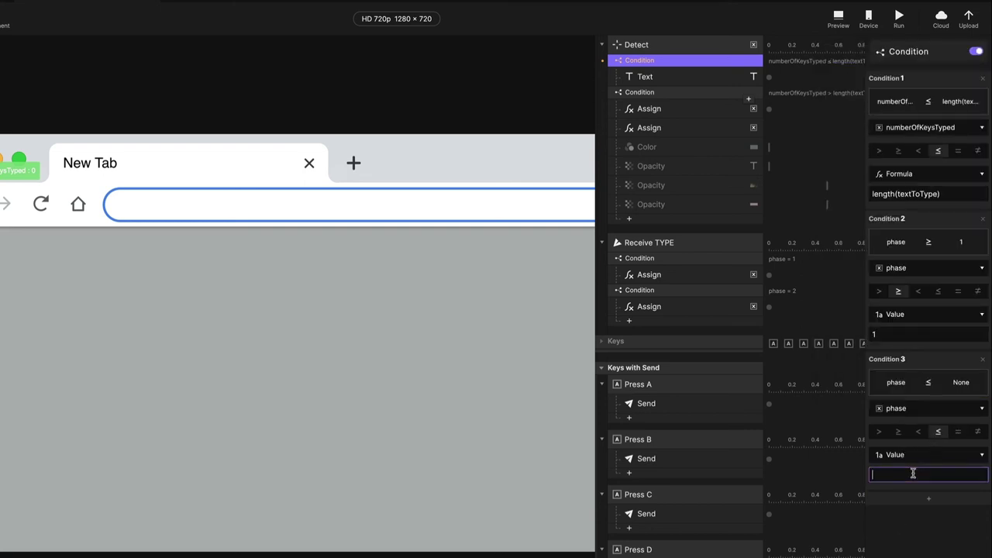
pyautogui.write('2')
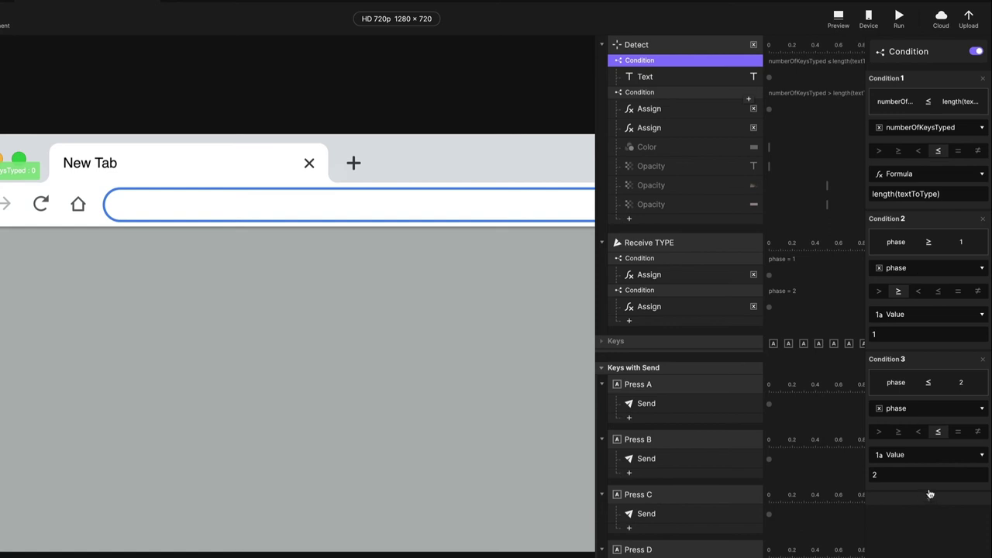
# Step: Test the mock typing of "best prototyping software" and its full erasure in the preview, watching the variable labels, and close it
pyautogui.click(837, 15)
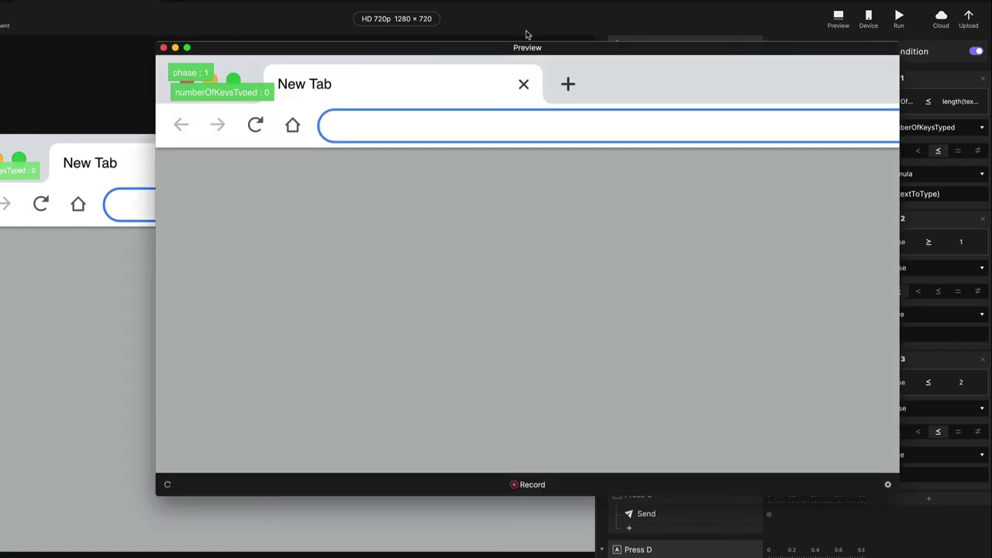
pyautogui.write('best prototyping software')
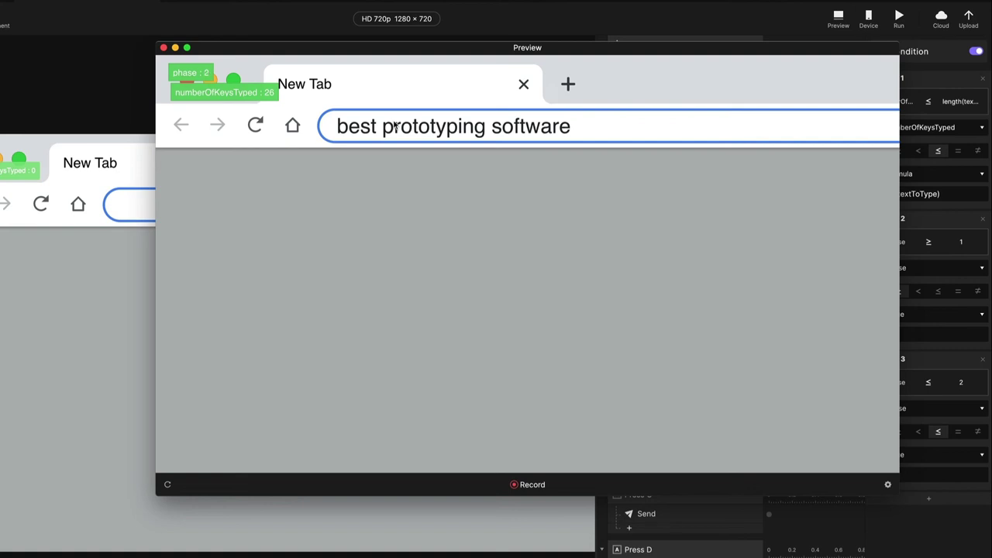
pyautogui.press('BackSpace')
pyautogui.press('BackSpace')
pyautogui.press('BackSpace')
pyautogui.press('BackSpace')
pyautogui.press('BackSpace')
pyautogui.press('BackSpace')
pyautogui.press('BackSpace')
pyautogui.press('BackSpace')
pyautogui.press('BackSpace')
pyautogui.press('BackSpace')
pyautogui.press('BackSpace')
pyautogui.press('BackSpace')
pyautogui.press('BackSpace')
pyautogui.press('BackSpace')
pyautogui.press('BackSpace')
pyautogui.press('BackSpace')
pyautogui.press('BackSpace')
pyautogui.press('BackSpace')
pyautogui.press('BackSpace')
pyautogui.press('BackSpace')
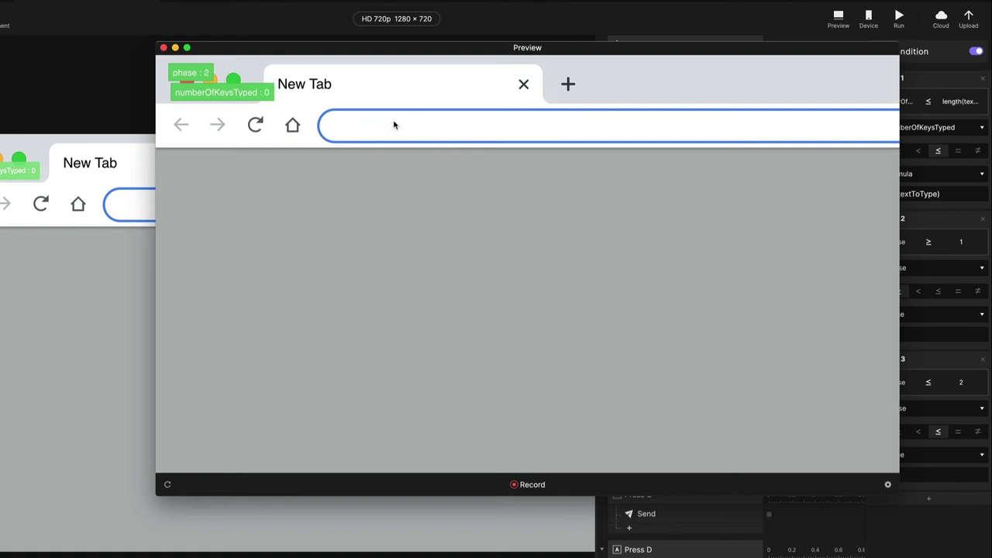
pyautogui.click(163, 47)
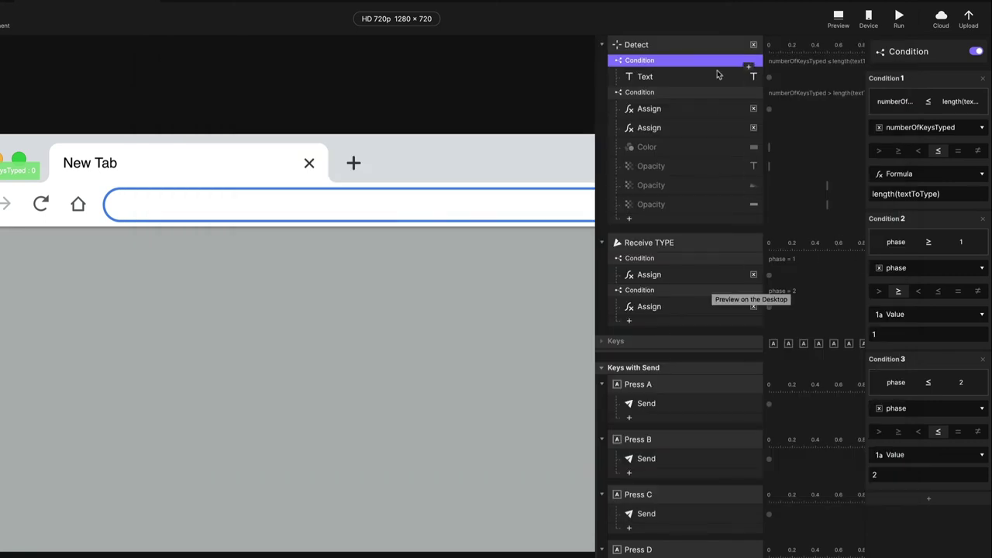
# Step: Add a third condition under Detect, below the disabled Opacity responses, requiring phase equals 2
pyautogui.click(679, 221)
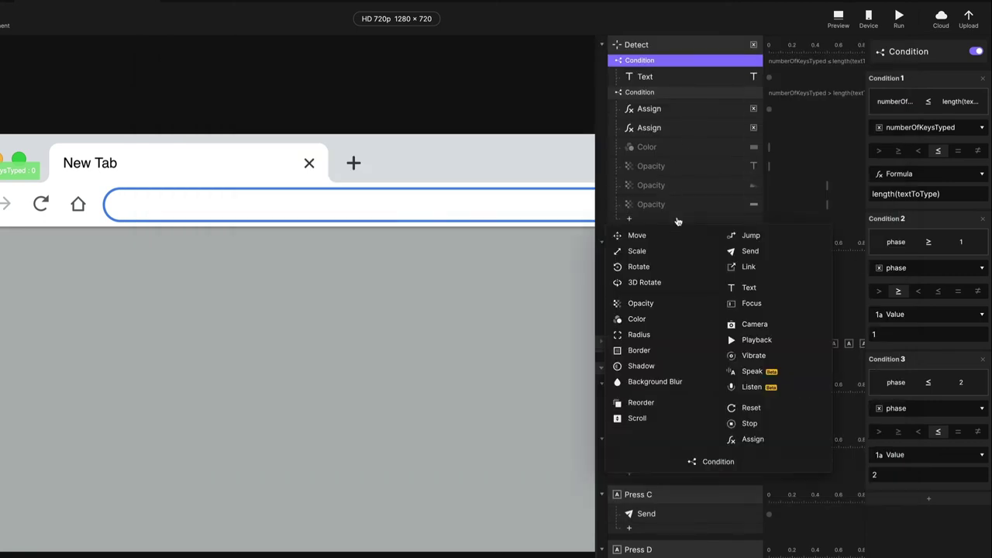
pyautogui.click(727, 464)
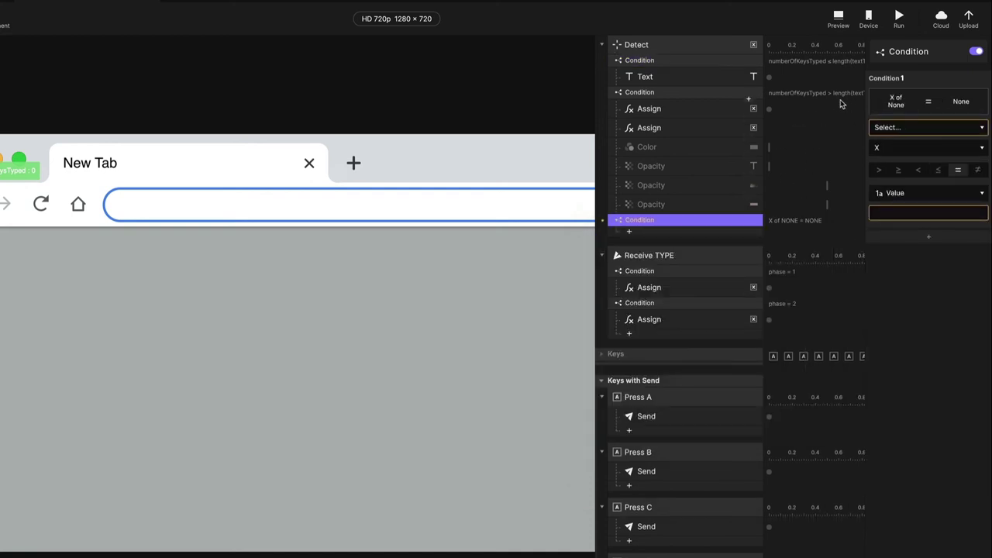
pyautogui.click(925, 130)
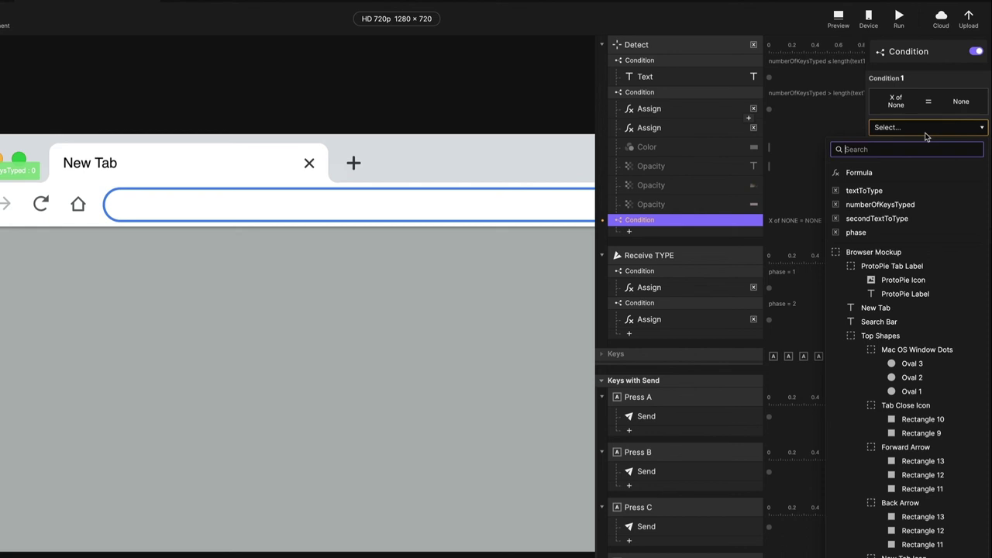
pyautogui.click(875, 231)
pyautogui.click(890, 193)
pyautogui.write('2')
pyautogui.press('Return')
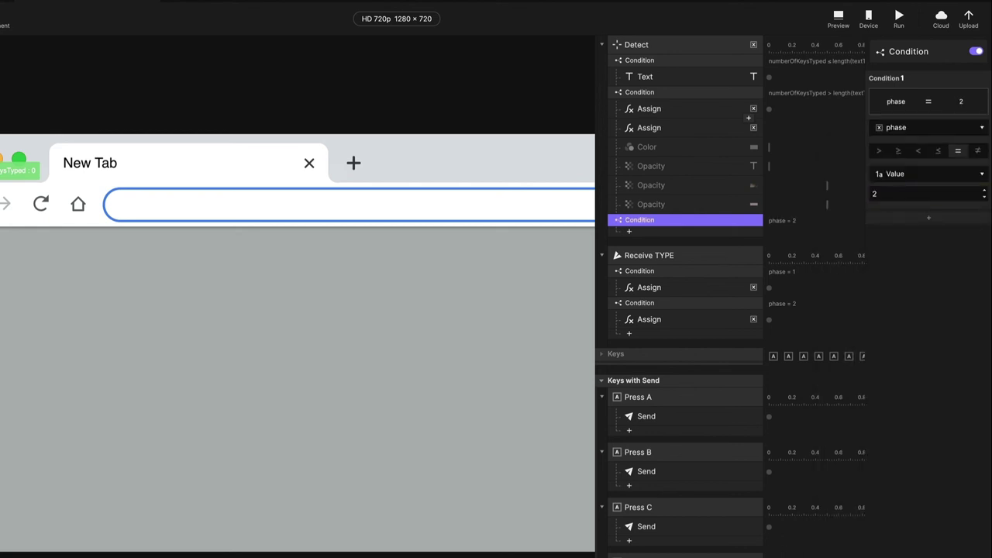
# Step: Extend Detect's new phase = 2 condition with a second requirement that numberOfKeysTyped equals 0
pyautogui.click(928, 220)
pyautogui.click(911, 271)
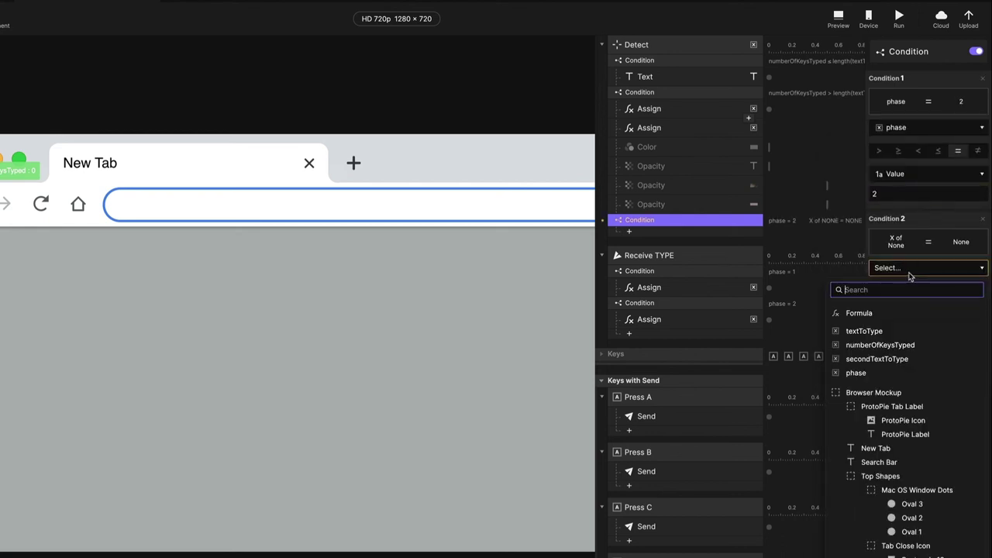
pyautogui.click(914, 347)
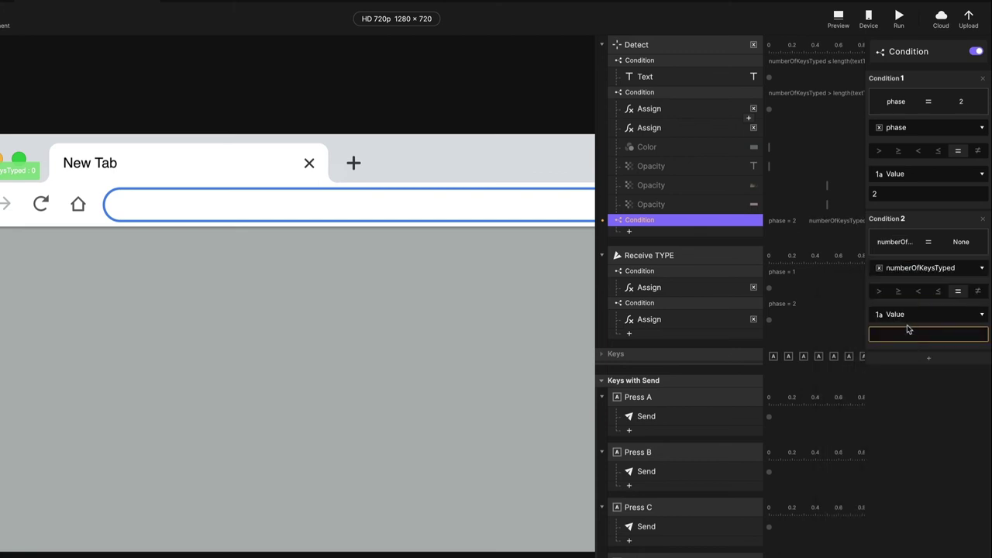
pyautogui.write('0')
pyautogui.press('Return')
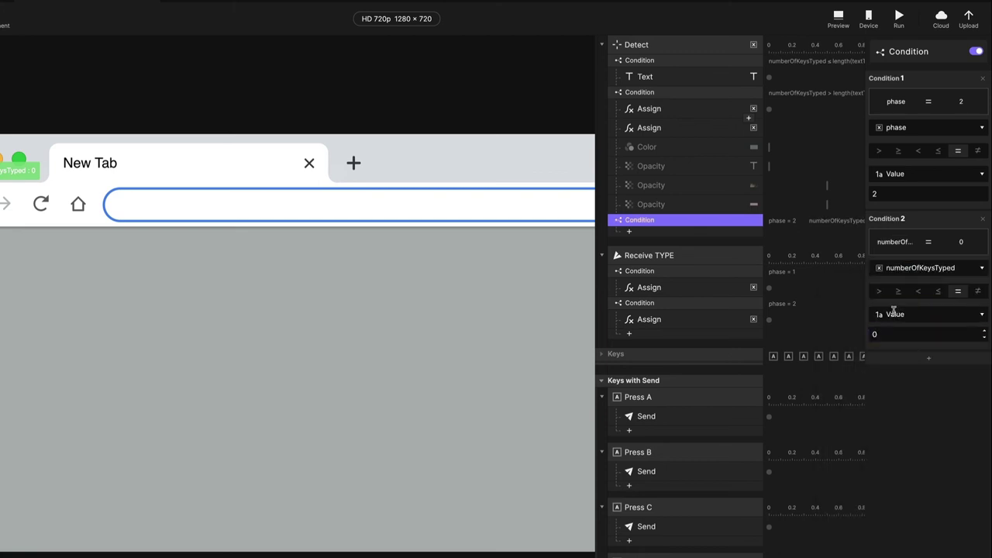
# Step: Copy the two Assign responses from Detect's second condition into its phase = 2 condition, and set the copied phase formula to 3
pyautogui.click(697, 109)
pyautogui.keyDown('shift'); pyautogui.click(684, 129); pyautogui.keyUp('shift')
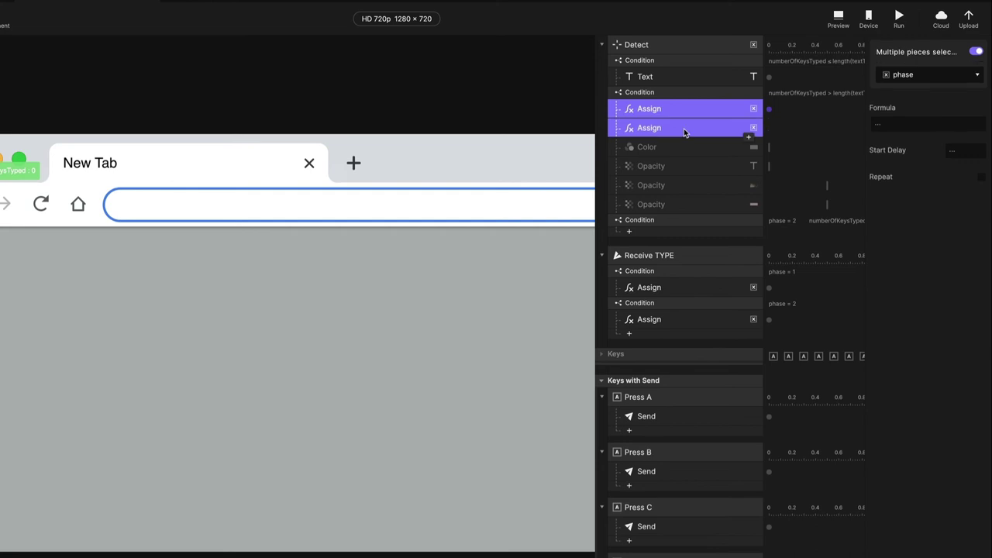
pyautogui.click(672, 221)
pyautogui.hotkey('ctrl', 'v')
pyautogui.click(685, 257)
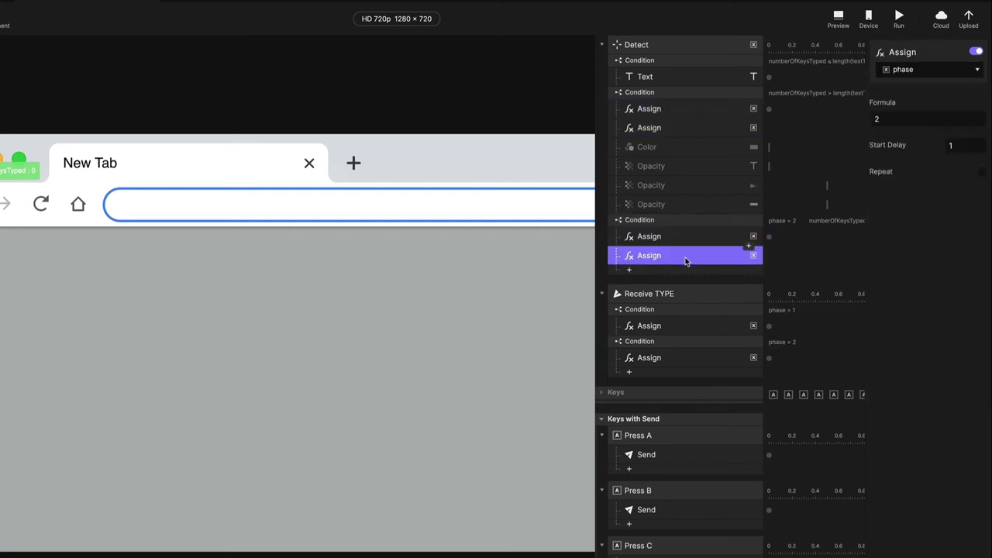
pyautogui.click(915, 116)
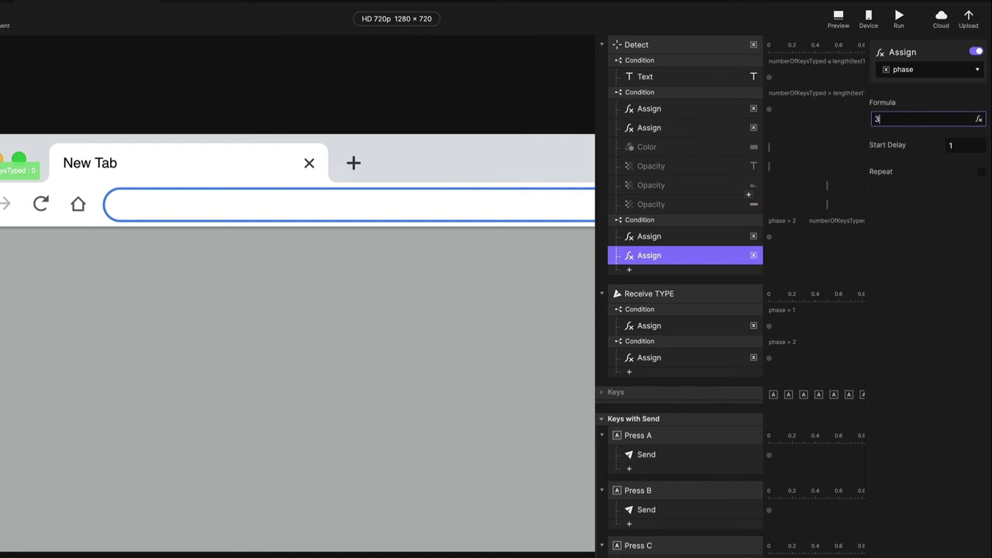
pyautogui.write('3')
pyautogui.press('Return')
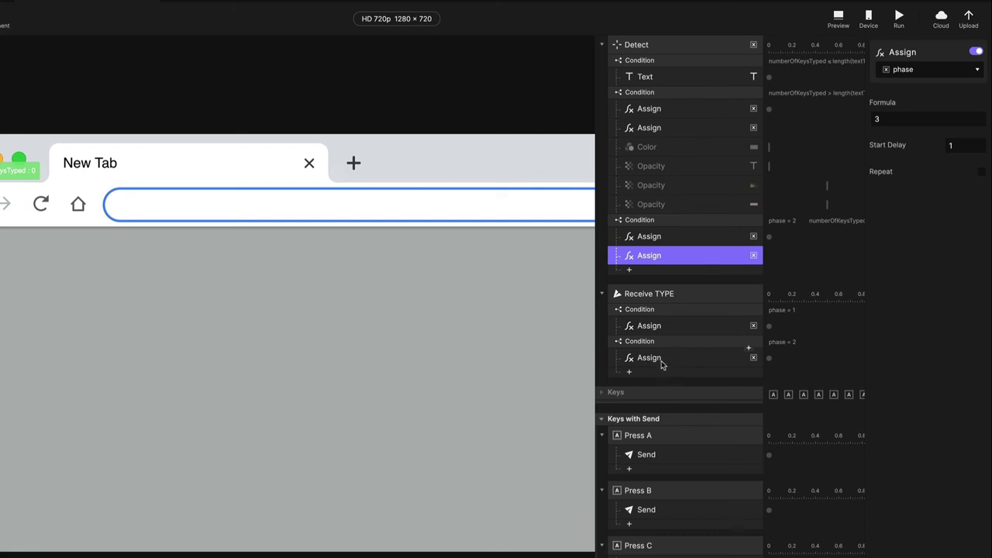
# Step: Add a third condition under Receive TYPE requiring phase equals 3
pyautogui.click(667, 311)
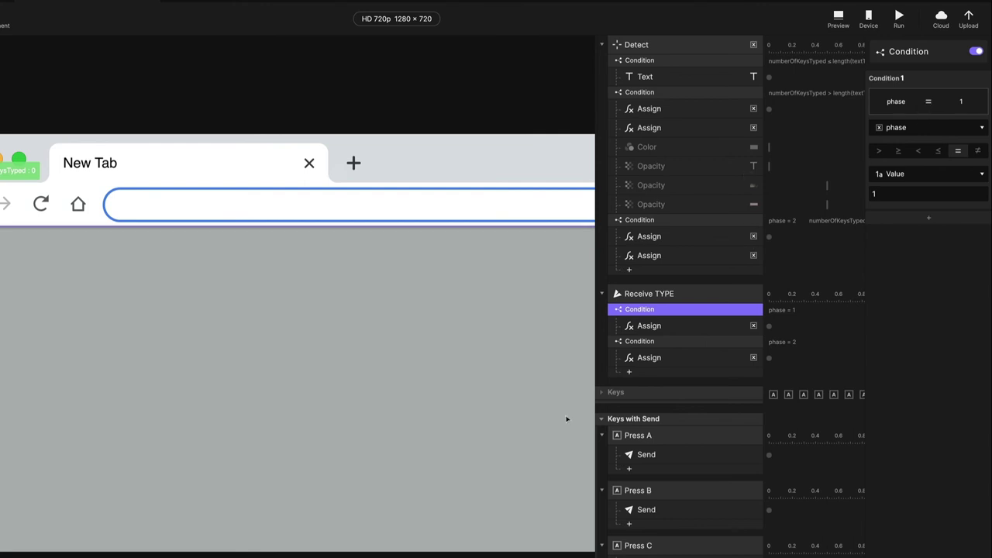
pyautogui.click(654, 373)
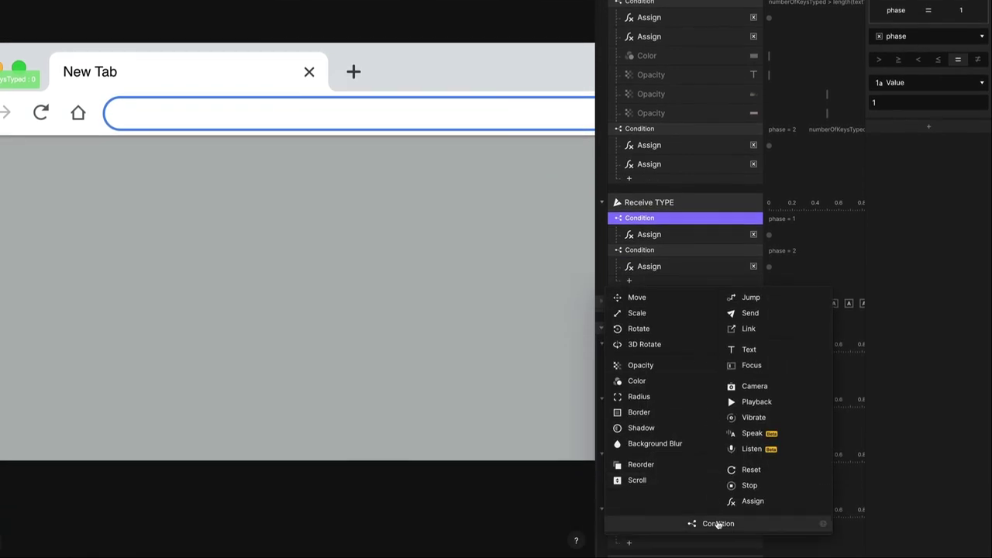
pyautogui.click(716, 523)
pyautogui.click(910, 35)
pyautogui.click(874, 139)
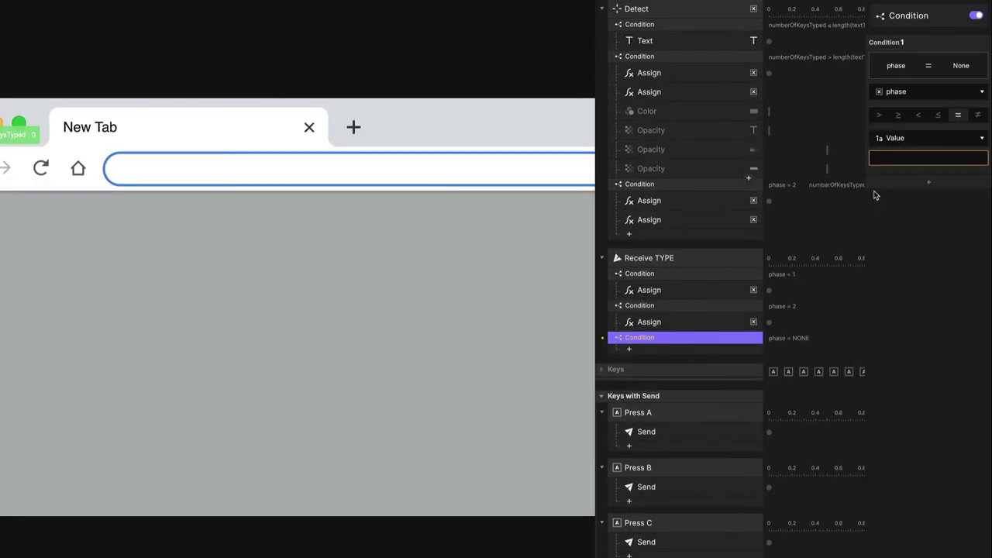
pyautogui.click(915, 159)
pyautogui.write('3')
pyautogui.press('Return')
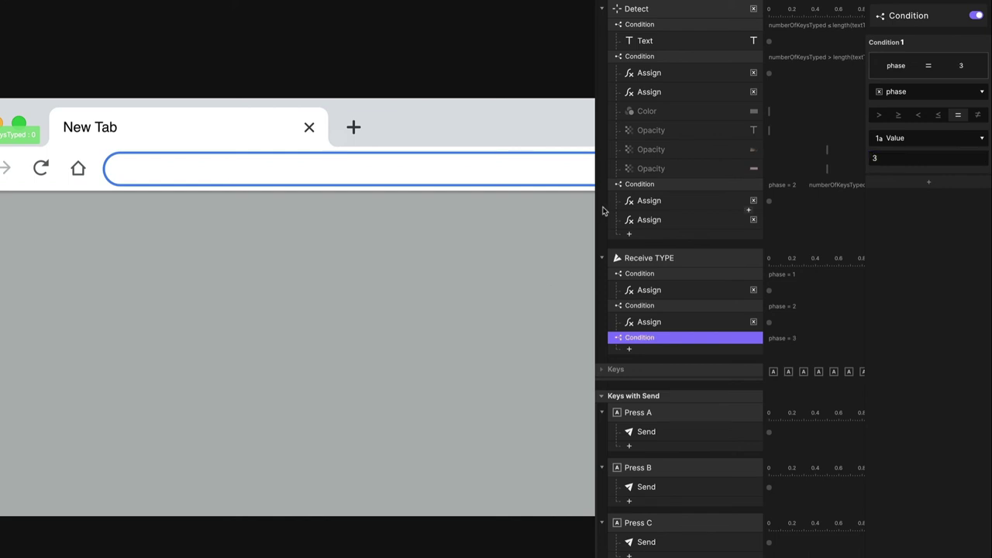
# Step: Copy the numberOfKeysTyped + 1 Assign from Receive TYPE's phase = 1 condition into its phase = 3 condition
pyautogui.click(664, 293)
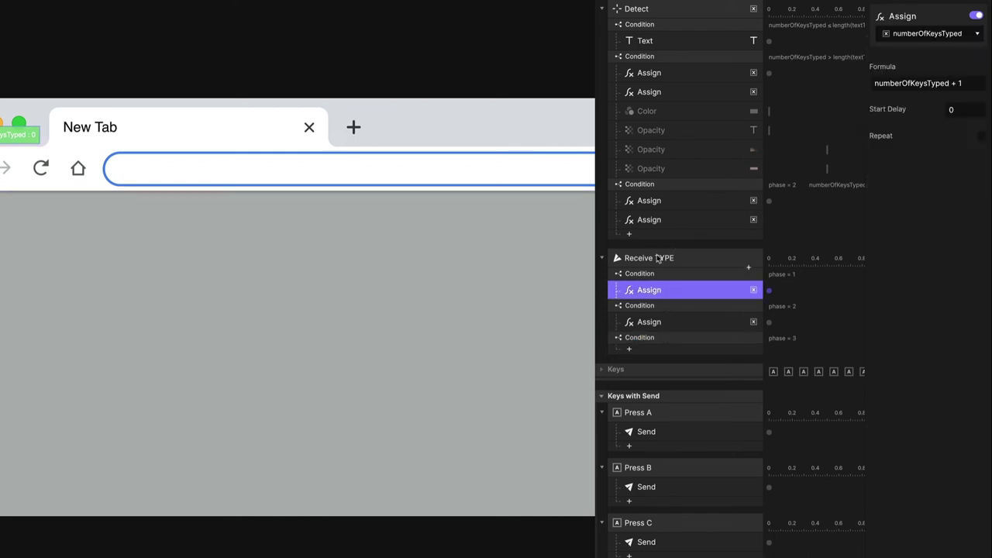
pyautogui.click(665, 338)
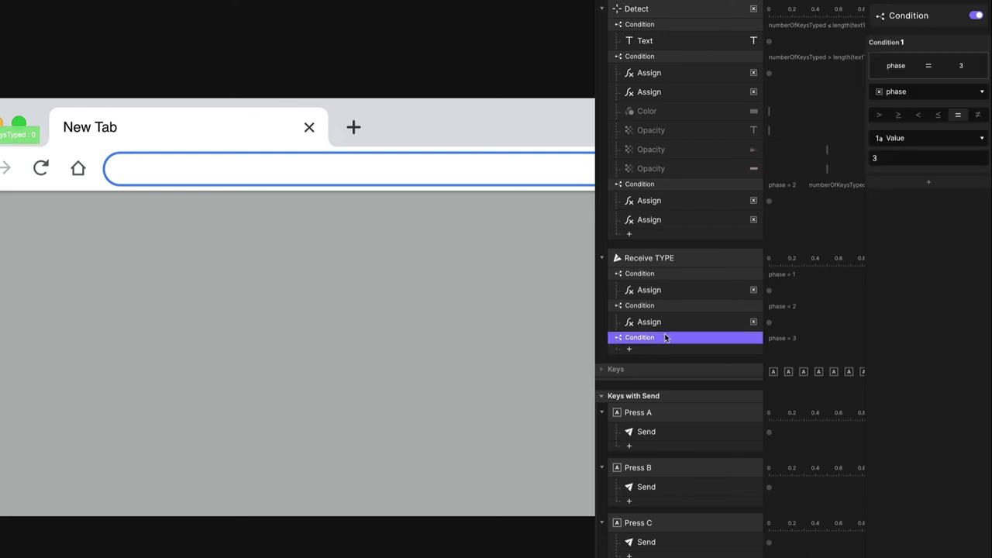
pyautogui.hotkey('ctrl', 'v')
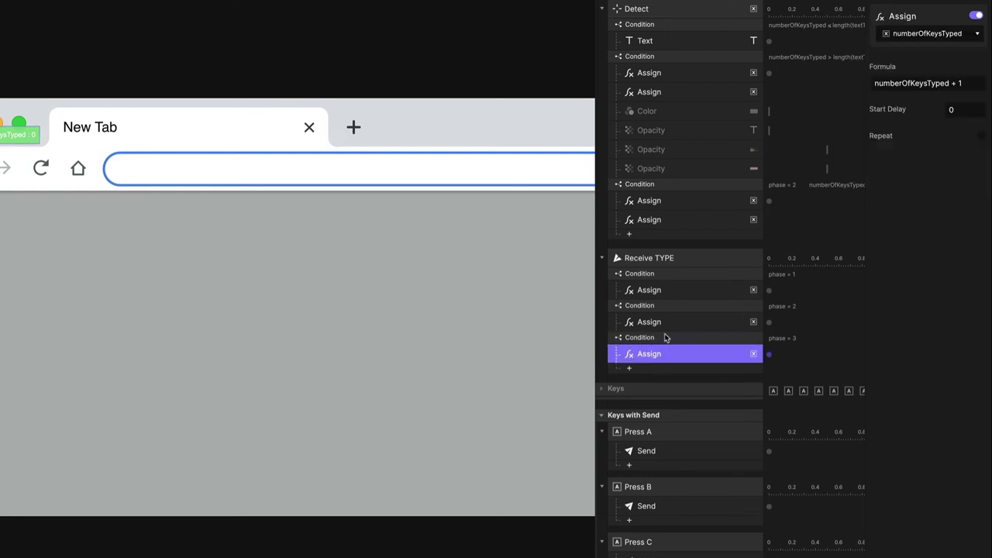
# Step: Add a fourth condition under Detect, below the copied Assign responses, requiring phase equals 3
pyautogui.click(664, 237)
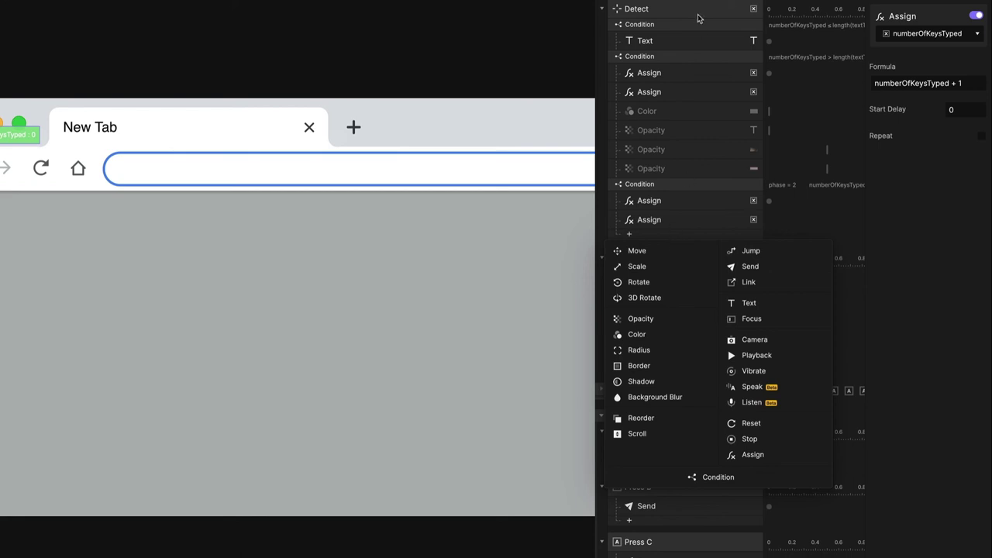
pyautogui.click(719, 478)
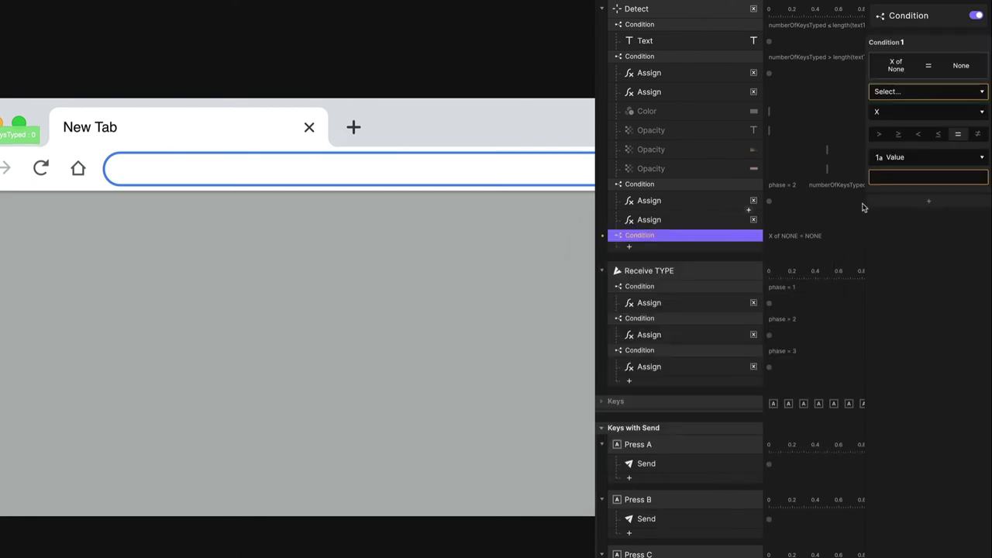
pyautogui.click(889, 93)
pyautogui.click(875, 197)
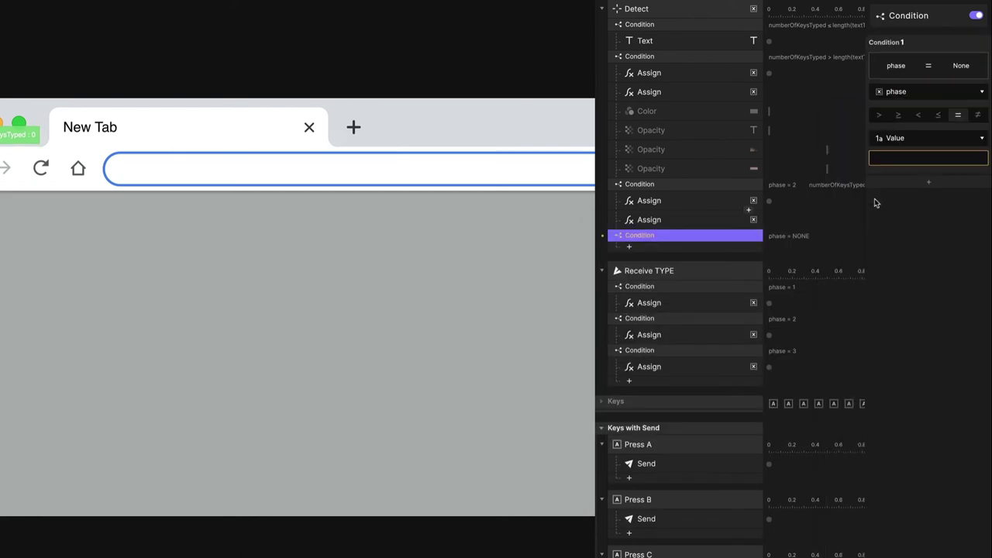
pyautogui.click(901, 160)
pyautogui.press('Return')
# Step: Extend Detect's phase = 3 condition with a second requirement that numberOfKeysTyped ≤ the formula length(secondTextToType)
pyautogui.click(918, 186)
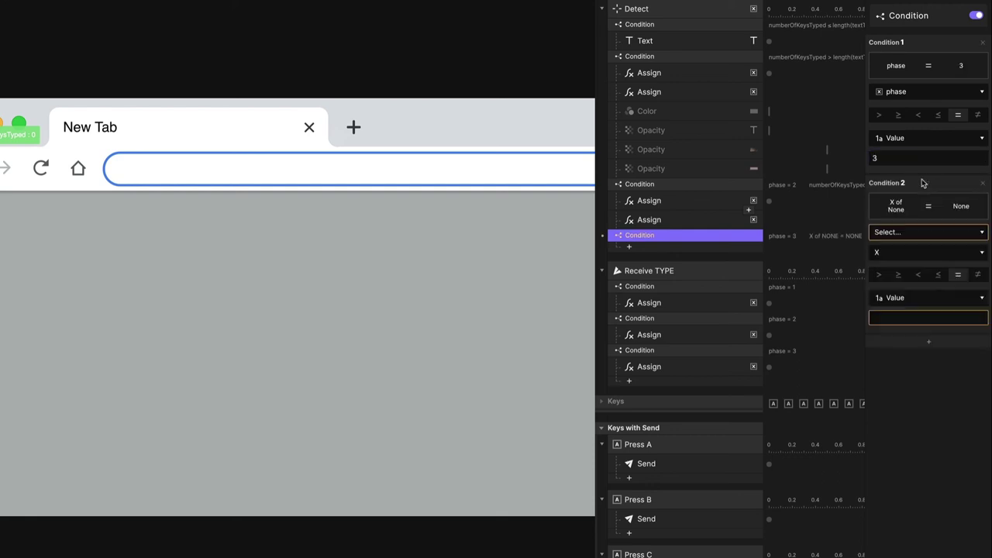
pyautogui.click(918, 232)
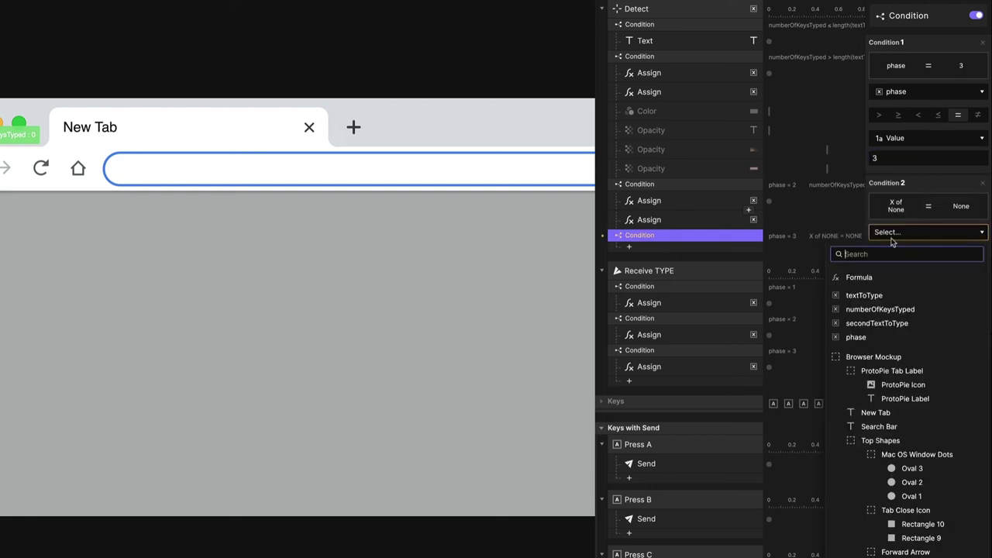
pyautogui.click(902, 310)
pyautogui.click(938, 259)
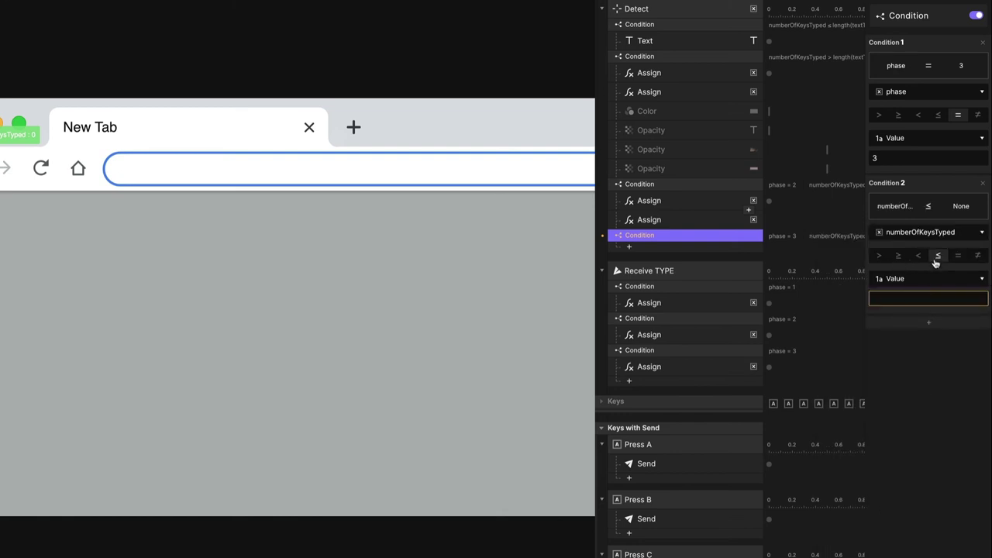
pyautogui.click(916, 281)
pyautogui.click(885, 339)
pyautogui.click(971, 301)
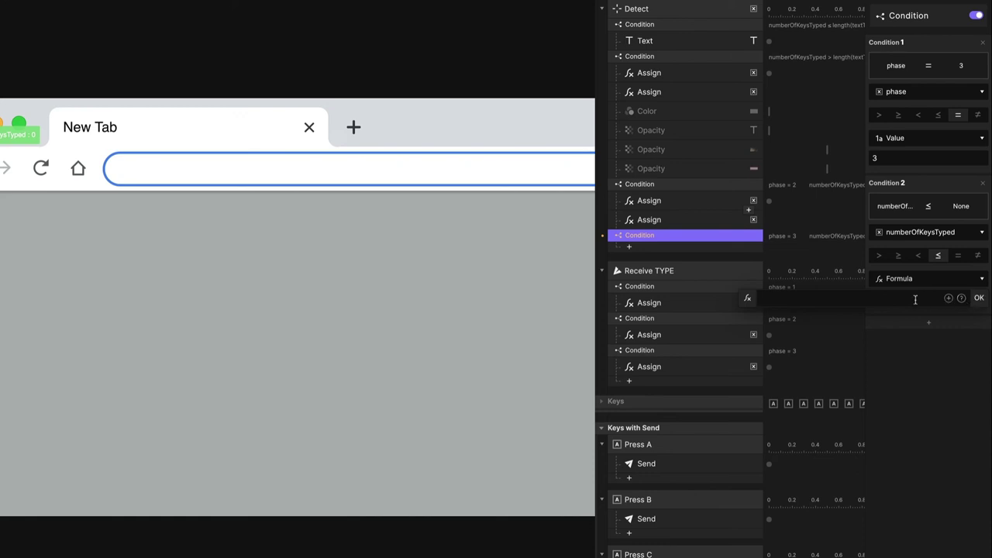
pyautogui.write('length')
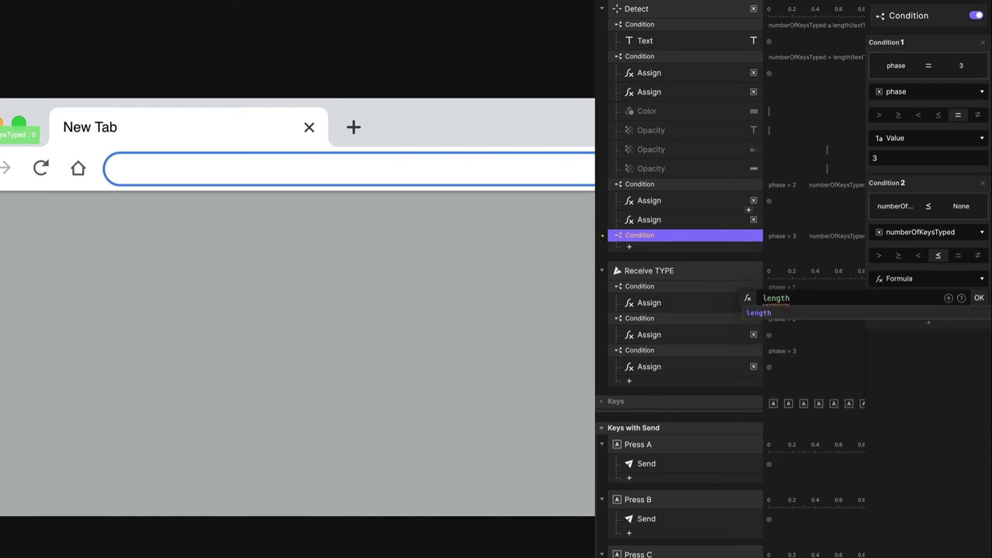
pyautogui.write('(sec')
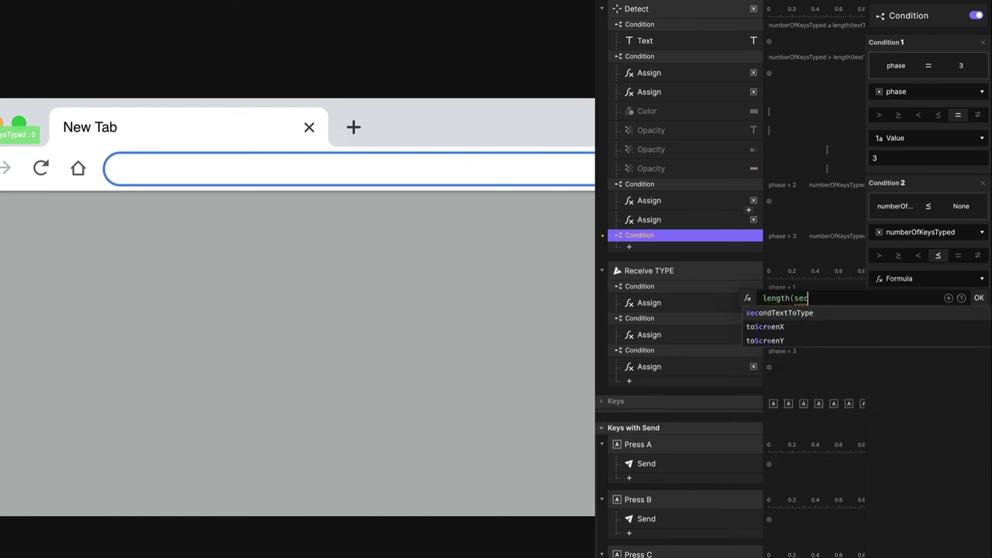
pyautogui.press('Tab')
pyautogui.write(')')
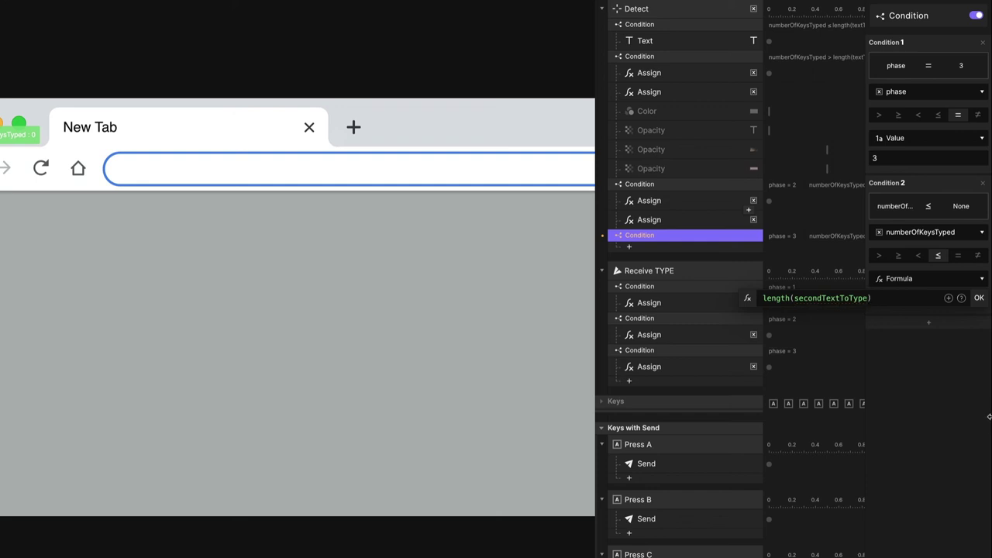
pyautogui.press('Return')
# Step: Copy Detect's Search Bar Text response into the phase = 3 condition and replace textToType with secondTextToType in its left() formula
pyautogui.click(664, 42)
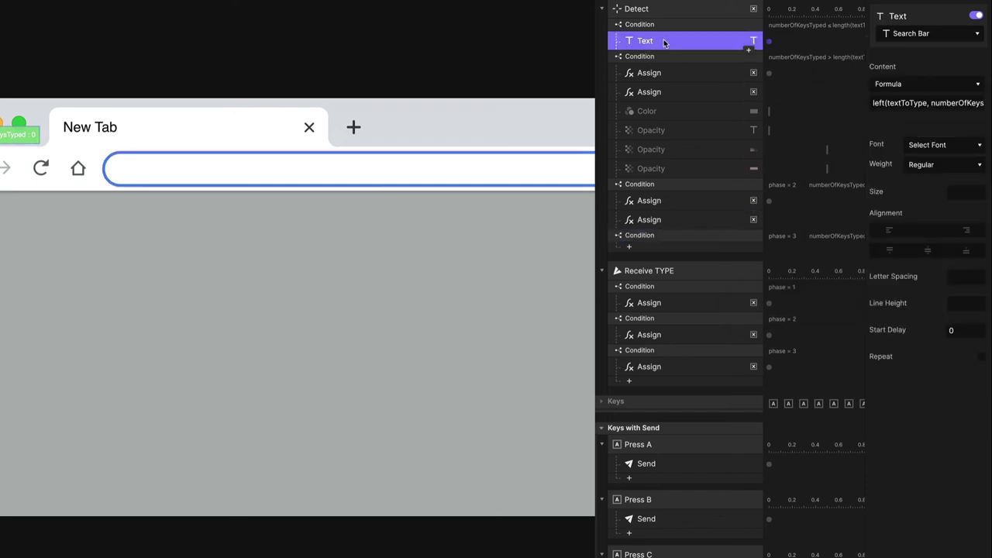
pyautogui.click(669, 235)
pyautogui.press('super+v')
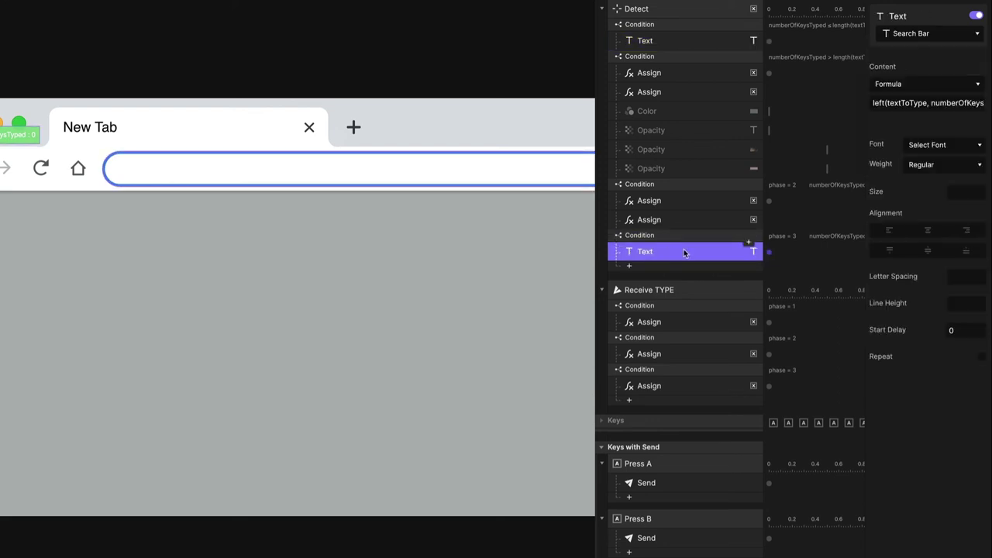
pyautogui.click(893, 105)
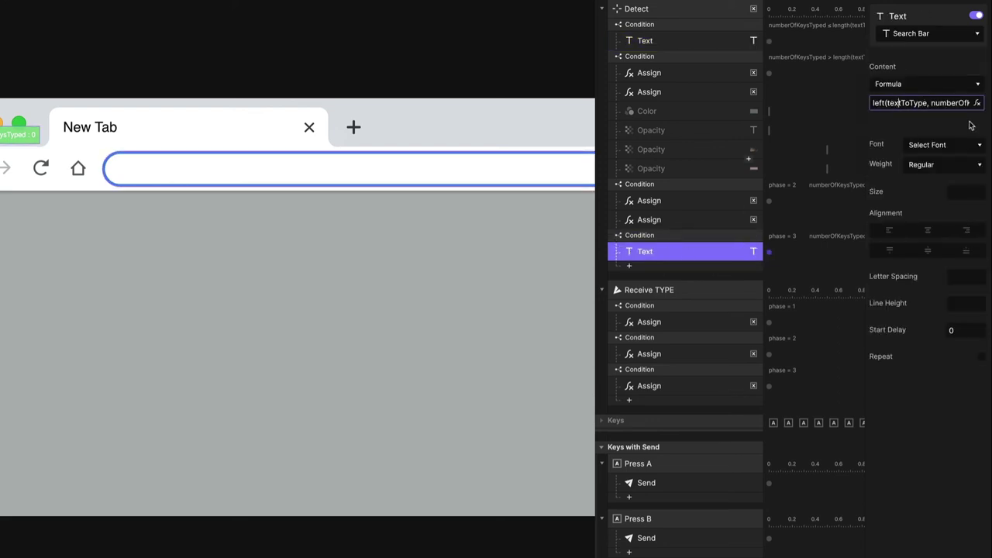
pyautogui.press('BackSpace')
pyautogui.press('BackSpace')
pyautogui.press('BackSpace')
pyautogui.press('BackSpace')
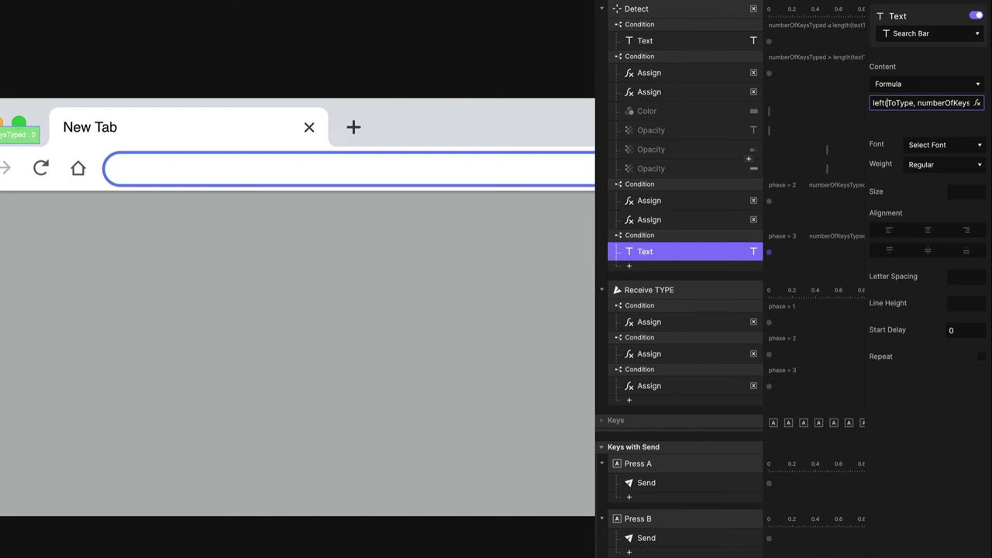
pyautogui.write('secondText')
pyautogui.click(949, 495)
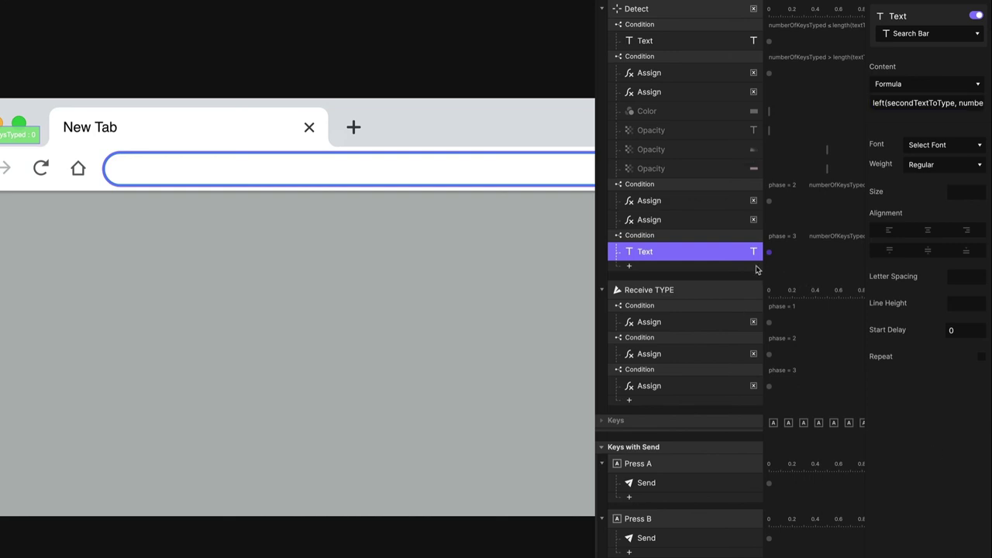
# Step: Add a fifth condition under Detect, below the copied Text response, requiring phase equals 3
pyautogui.click(672, 269)
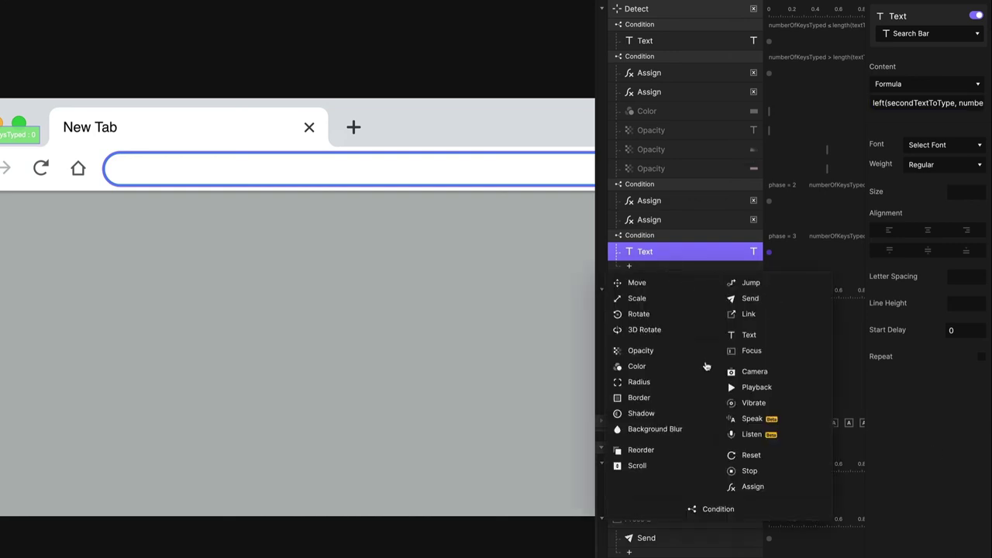
pyautogui.click(720, 510)
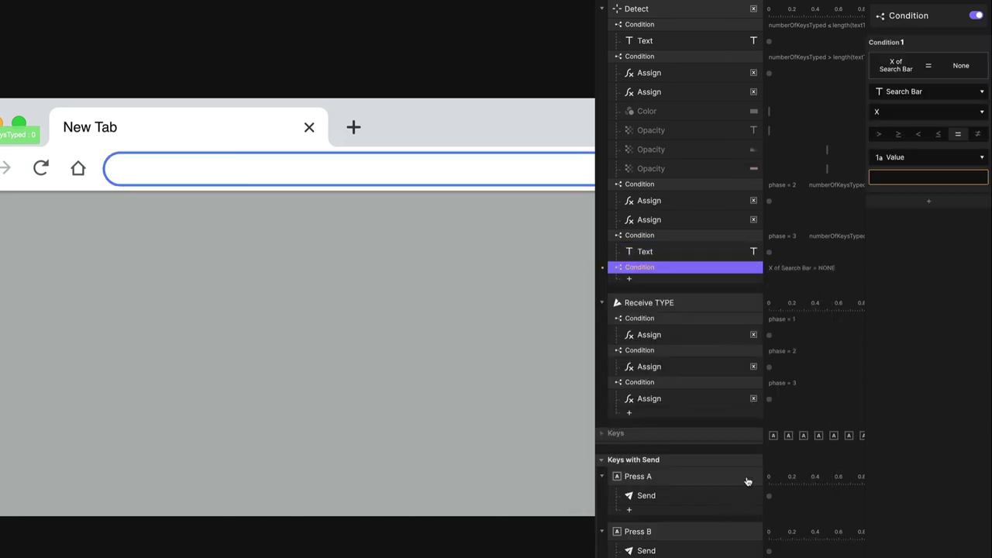
pyautogui.click(932, 92)
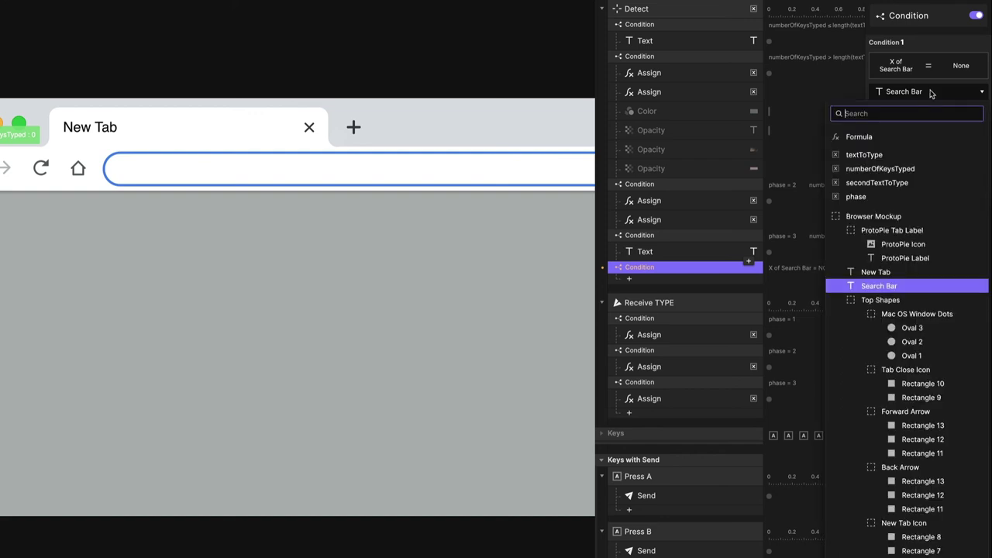
pyautogui.click(882, 196)
pyautogui.click(886, 159)
pyautogui.write('3')
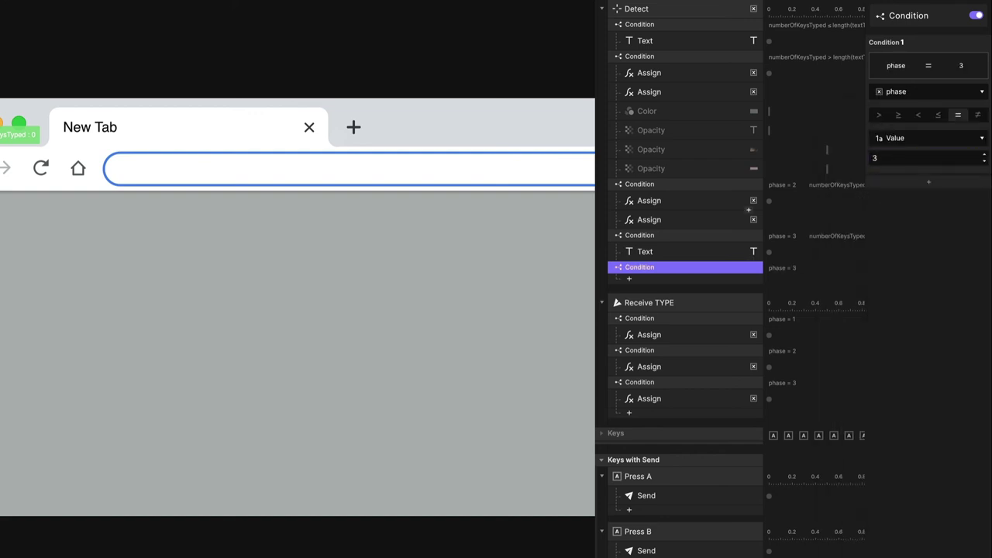
# Step: Add a second requirement to Detect's fifth condition, checking numberOfKeysTyped with the greater-than operator
pyautogui.click(898, 184)
pyautogui.click(908, 232)
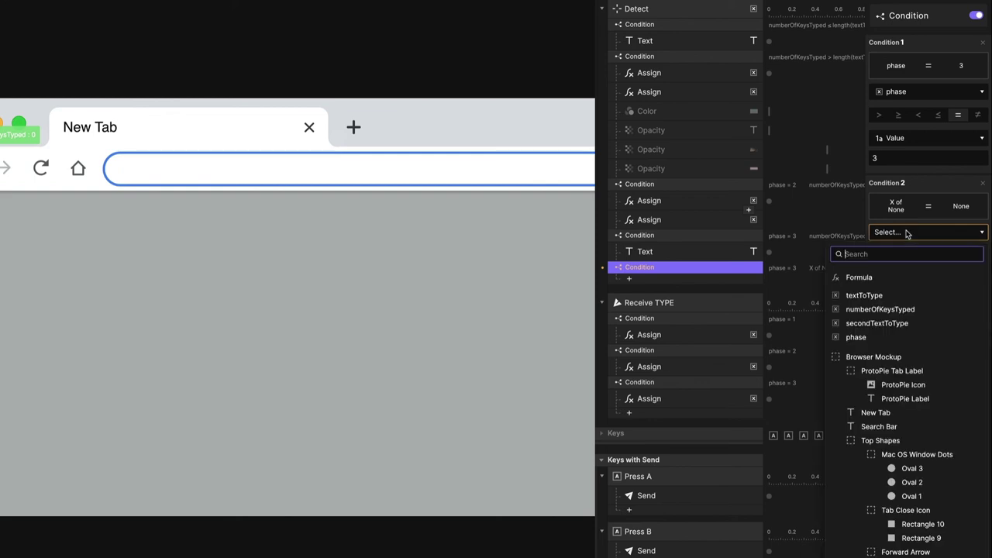
pyautogui.click(904, 310)
pyautogui.click(878, 256)
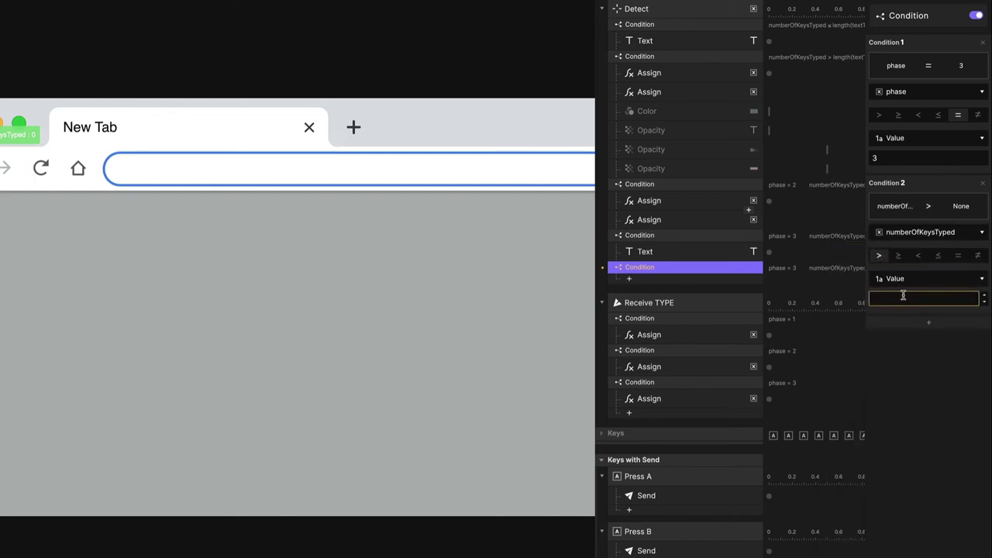
# Step: Switch the new requirement's comparison value to a formula using length() with the variable secondTextToType
pyautogui.click(902, 298)
pyautogui.click(945, 278)
pyautogui.click(886, 343)
pyautogui.click(909, 295)
pyautogui.write('length(sec')
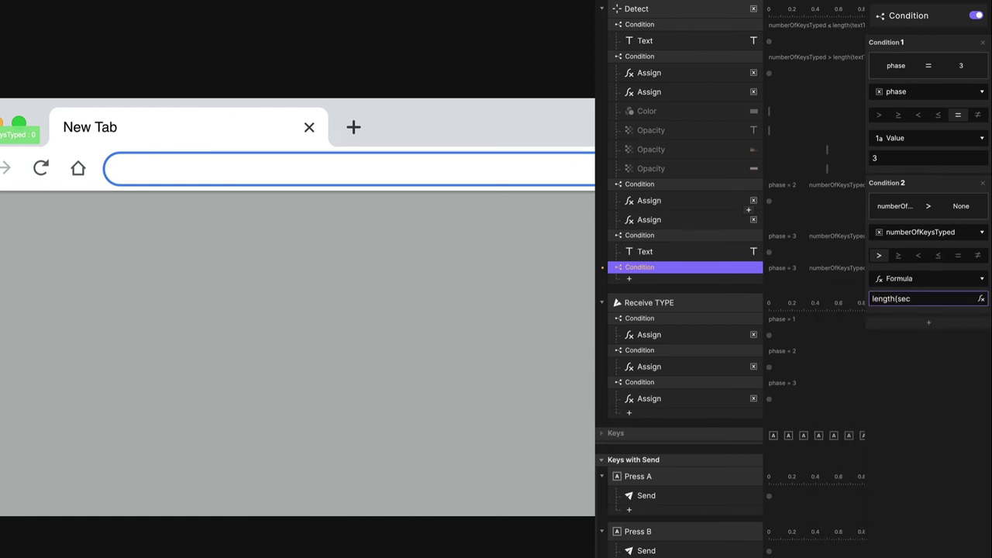
pyautogui.click(980, 298)
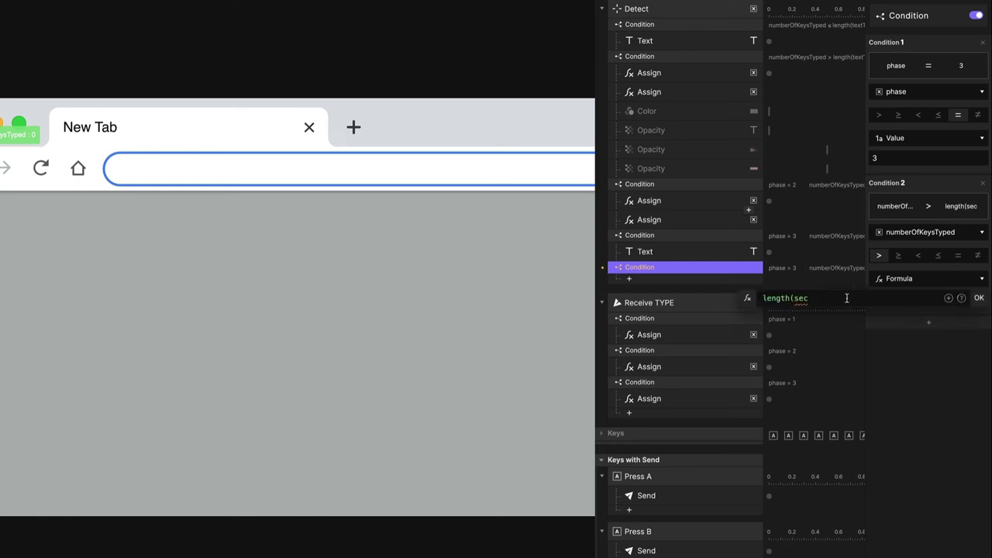
pyautogui.doubleClick(818, 298)
pyautogui.write('sec')
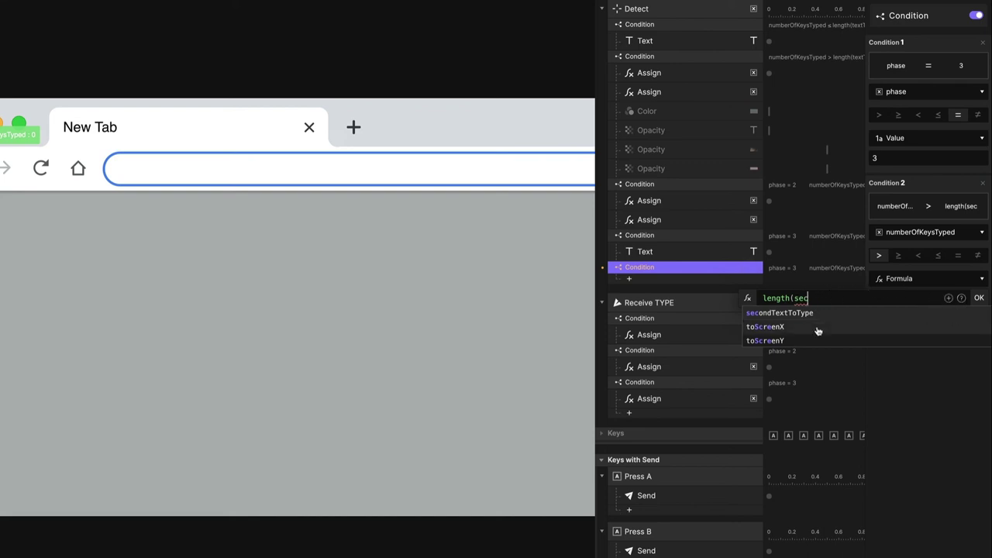
pyautogui.click(778, 313)
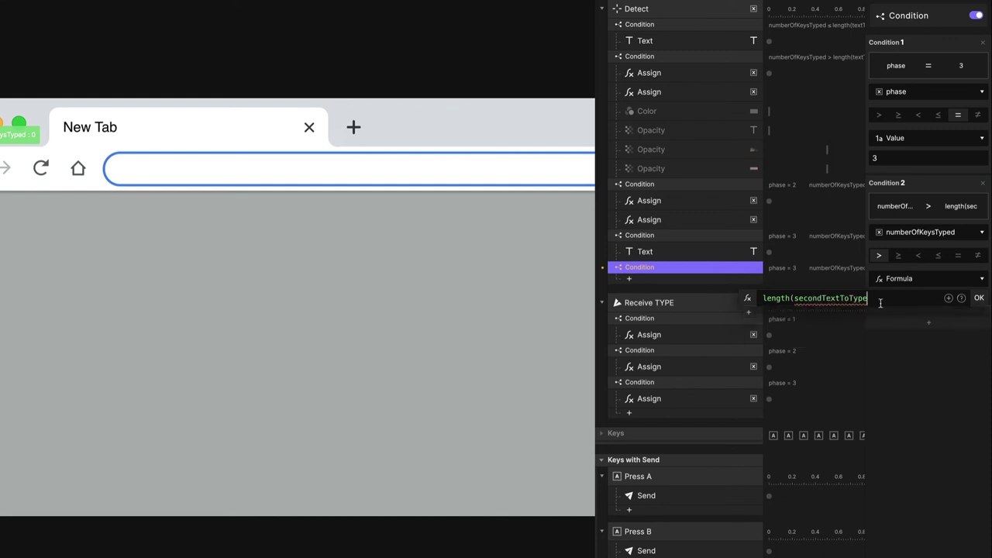
pyautogui.click(979, 297)
# Step: Correct the ending of the fifth condition's formula so it reads length(secondTextToType)
pyautogui.click(668, 114)
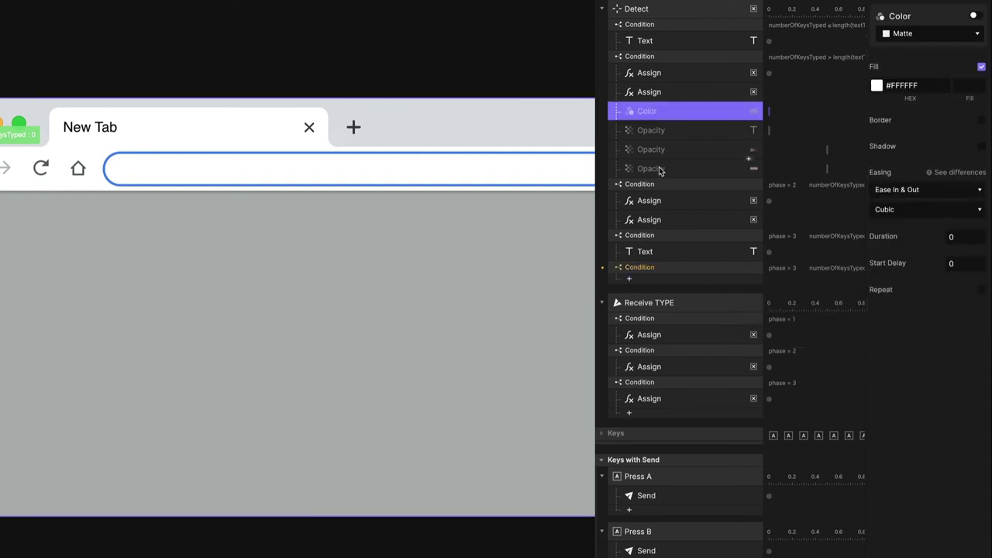
pyautogui.click(655, 268)
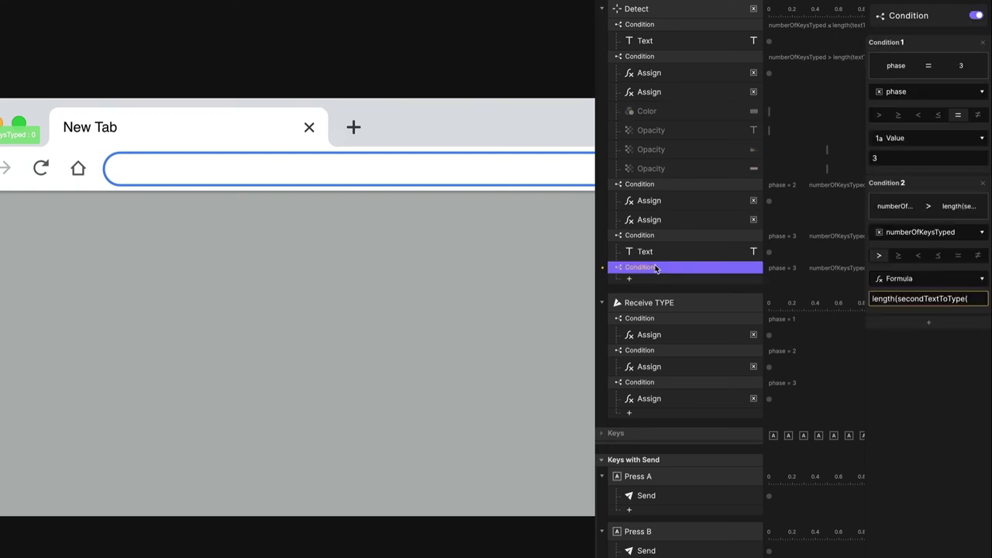
pyautogui.click(950, 298)
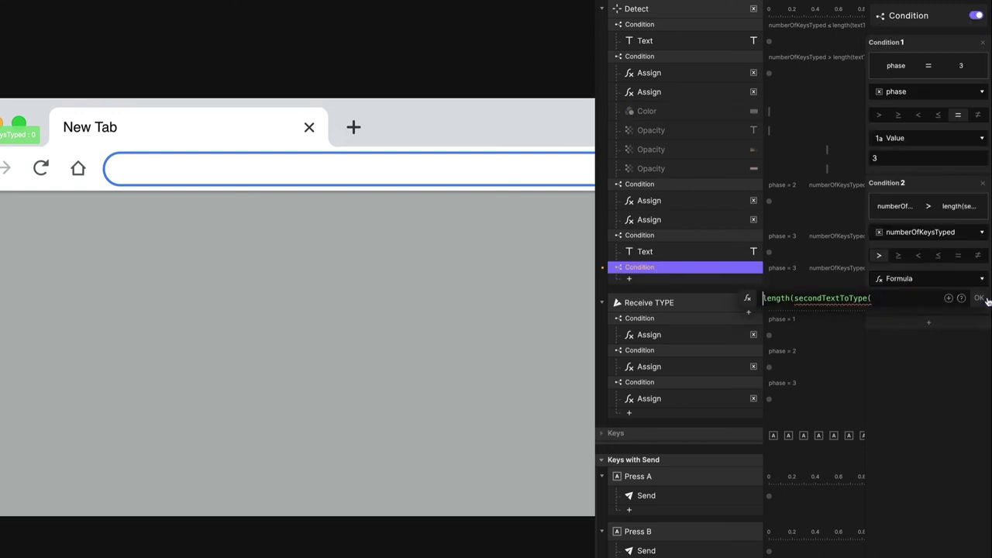
pyautogui.press('BackSpace')
pyautogui.write(')')
pyautogui.click(979, 298)
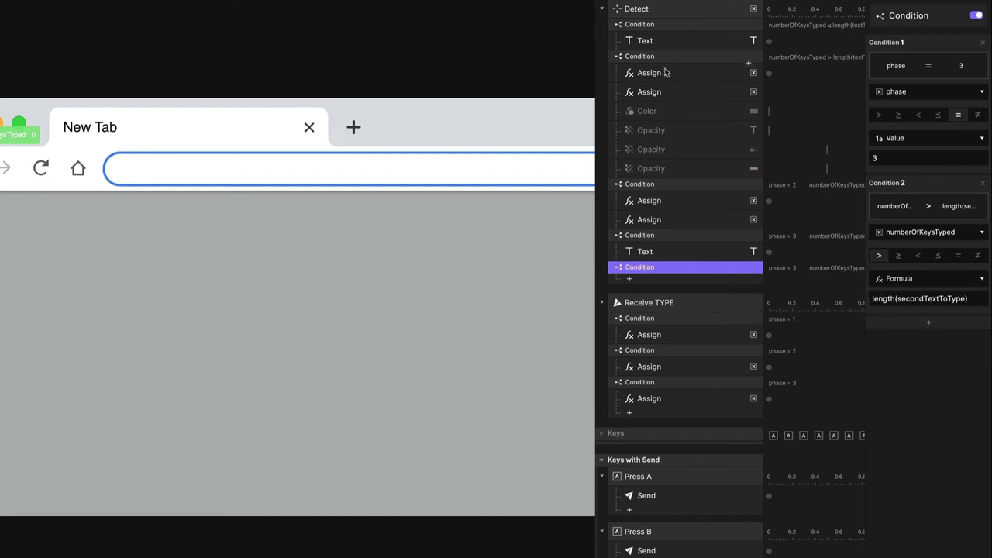
# Step: Move the disabled Color response and three Opacity responses into Detect's last phase = 3 condition and enable them
pyautogui.click(672, 110)
pyautogui.keyDown('shift'); pyautogui.click(673, 168); pyautogui.keyUp('shift')
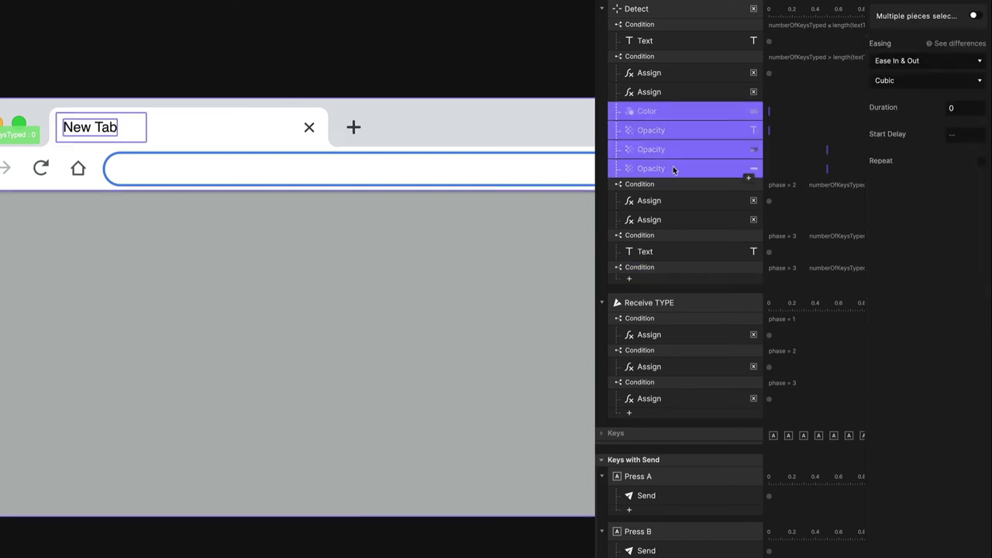
pyautogui.moveTo(642, 113); pyautogui.dragTo(665, 276)
pyautogui.click(975, 17)
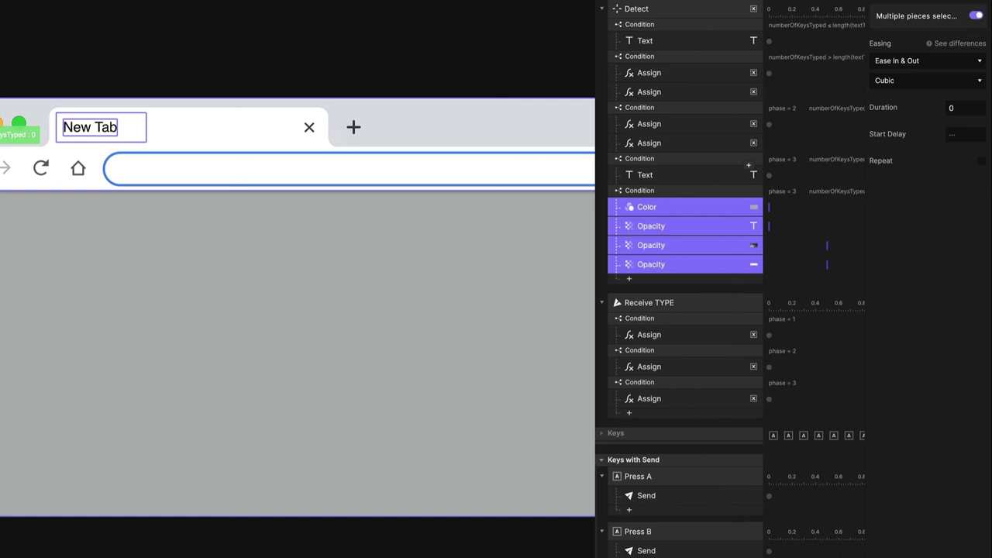
# Step: Preview the prototype, enter "best prototyping software" in the Search Bar, erase part of it, and close the preview
pyautogui.press('super+p')
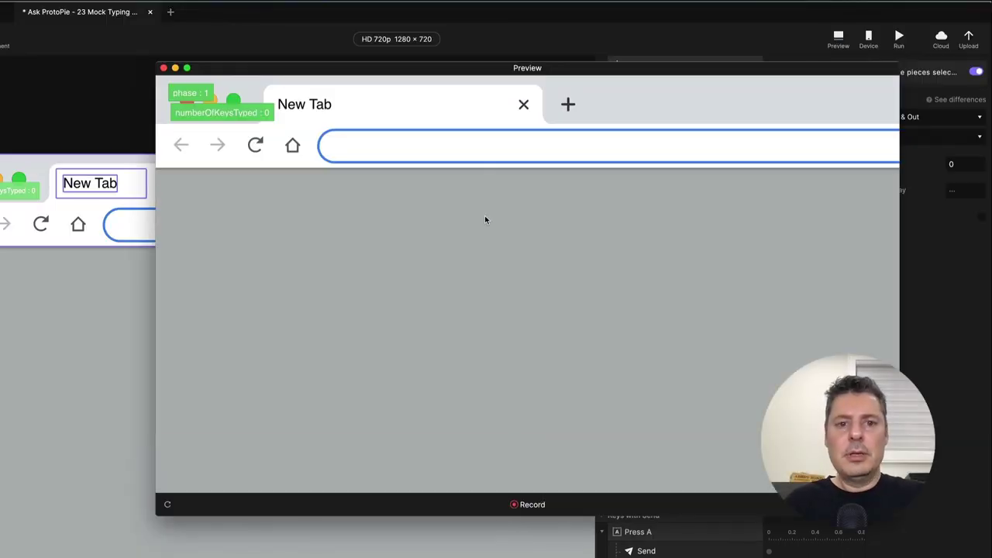
pyautogui.write('best prototyping sof')
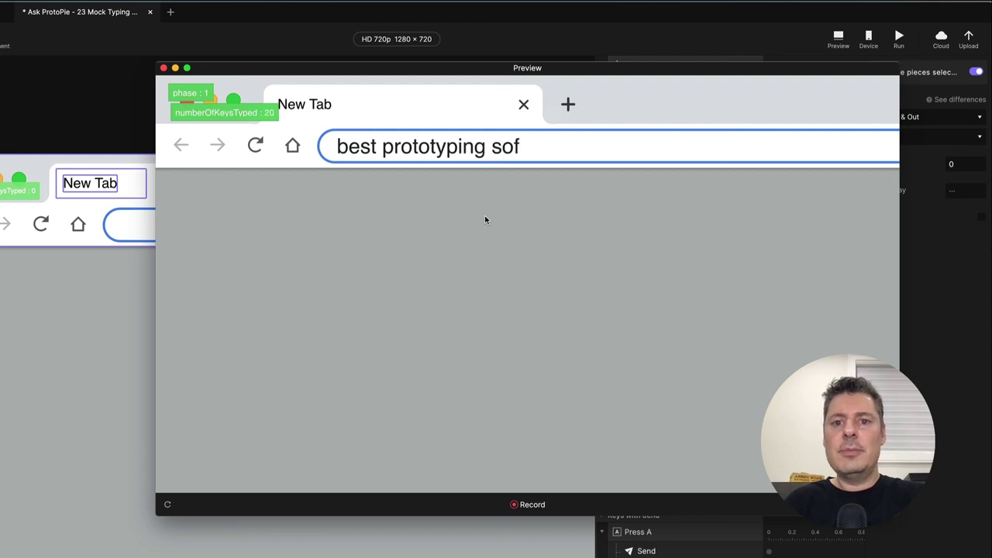
pyautogui.write('tware')
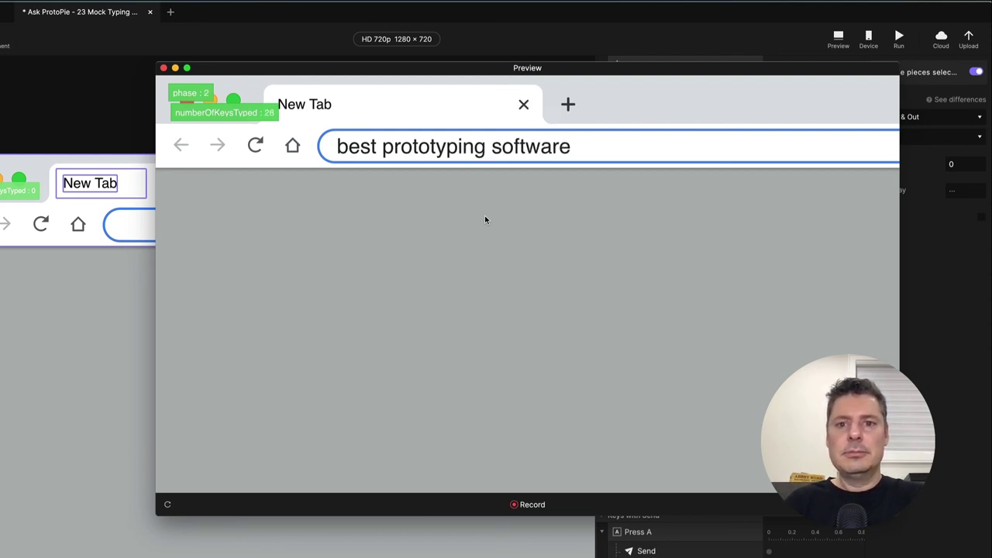
pyautogui.press('BackSpace')
pyautogui.press('BackSpace')
pyautogui.press('BackSpace')
pyautogui.press('BackSpace')
pyautogui.press('BackSpace')
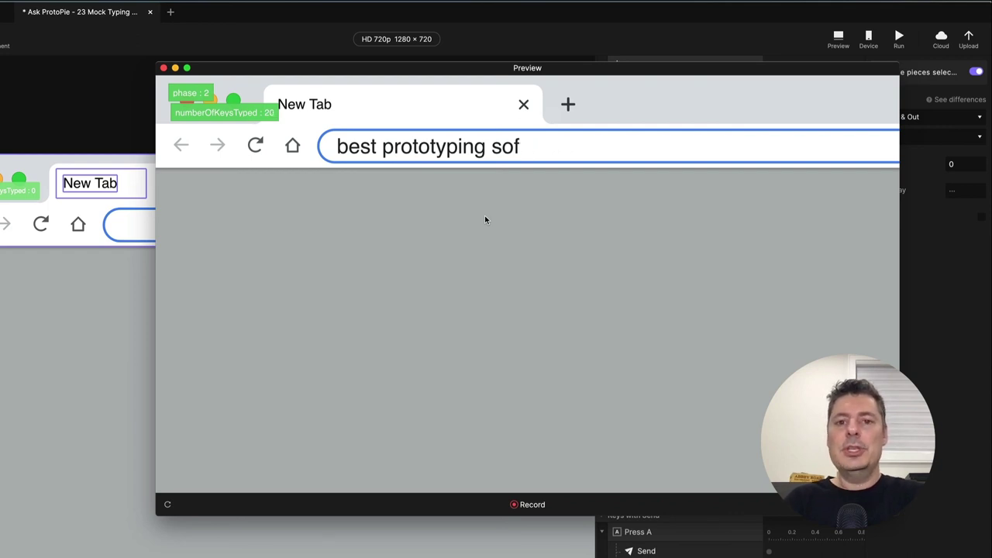
pyautogui.click(164, 70)
# Step: Examine which keyboard keys the Press A trigger can be assigned to, keeping A selected
pyautogui.scroll(-5, 682, 349)
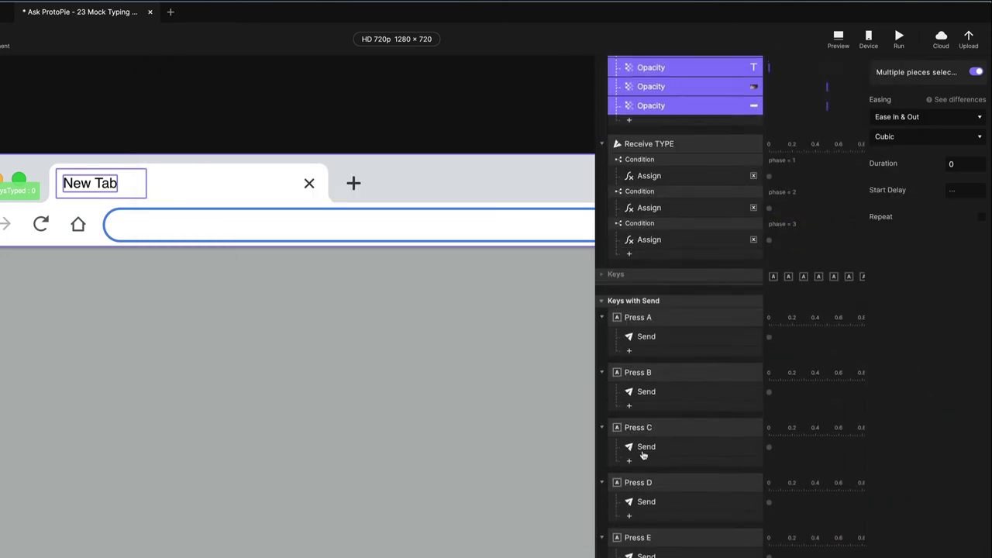
pyautogui.click(685, 314)
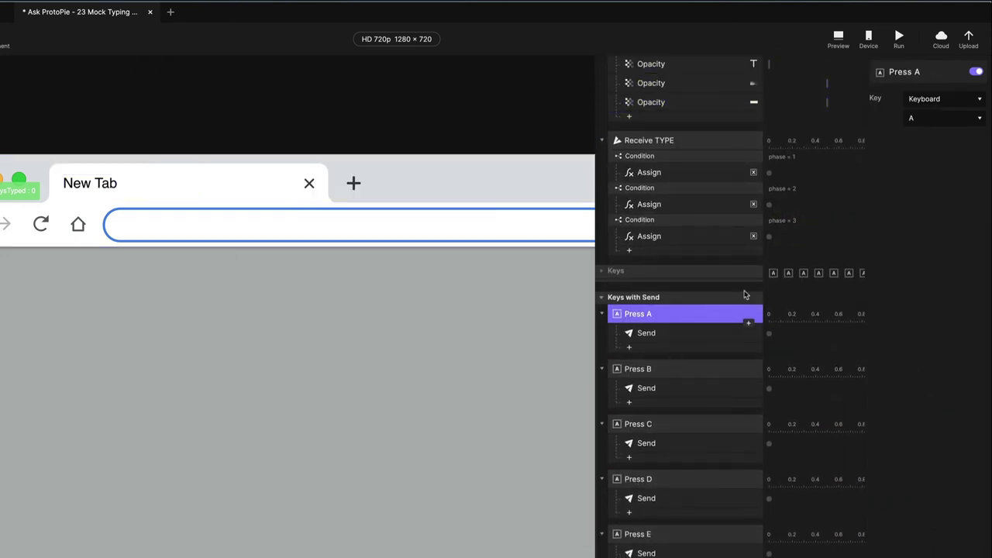
pyautogui.click(938, 98)
pyautogui.click(928, 142)
pyautogui.click(933, 119)
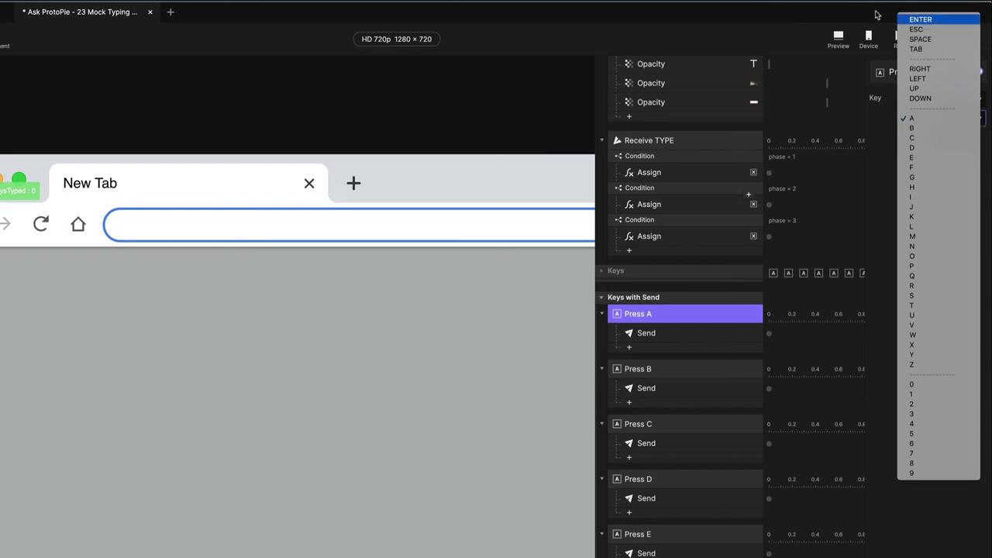
pyautogui.click(836, 11)
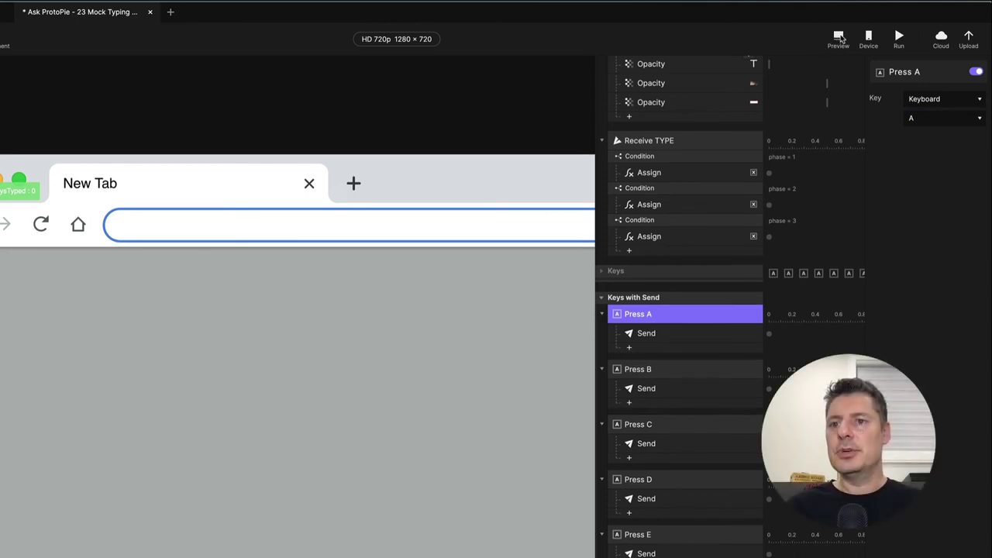
# Step: Preview the prototype again and enter "best prototyping software" in the Search Bar
pyautogui.click(839, 37)
pyautogui.write('best')
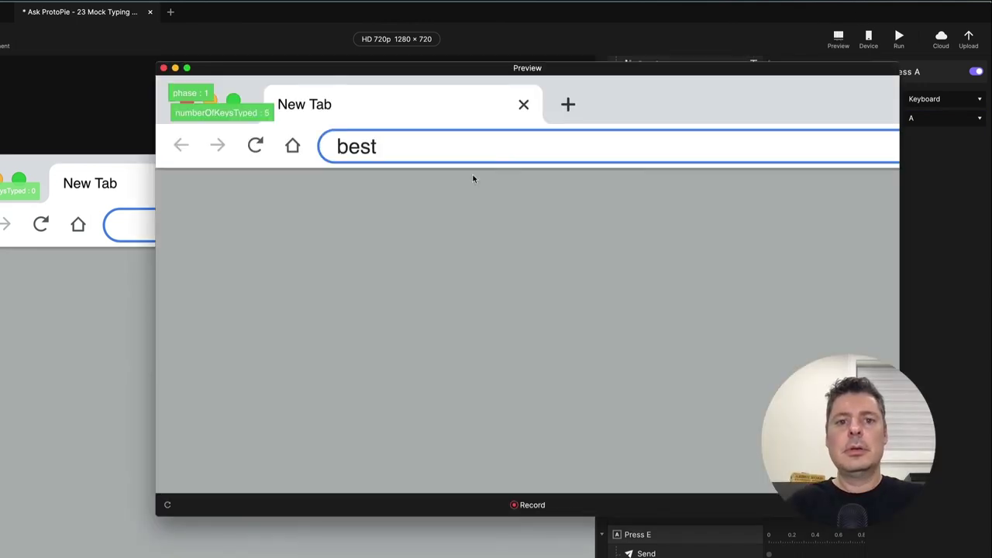
pyautogui.write(' prototyping software')
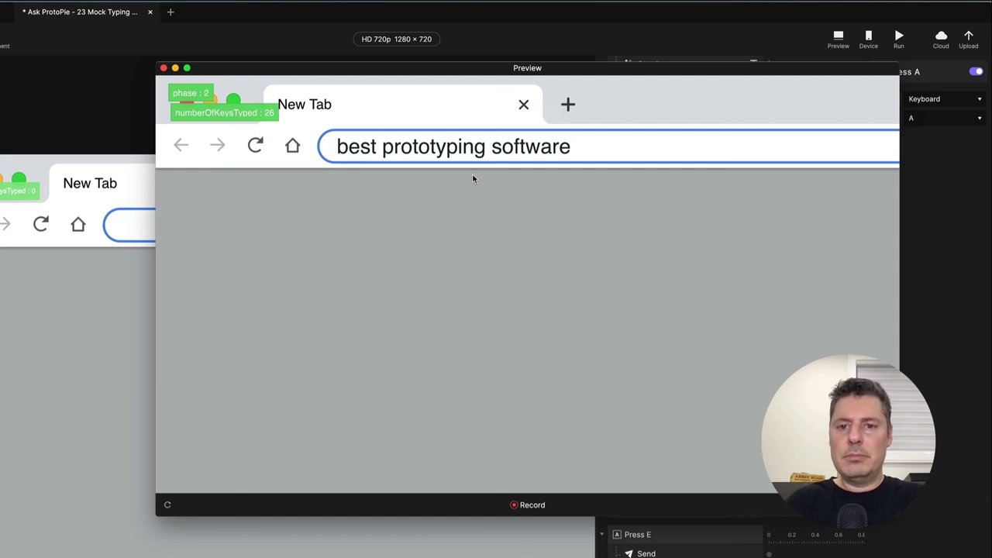
pyautogui.press('BackSpace')
pyautogui.press('BackSpace')
pyautogui.press('BackSpace')
pyautogui.press('BackSpace')
pyautogui.press('BackSpace')
pyautogui.press('BackSpace')
pyautogui.press('BackSpace')
pyautogui.press('BackSpace')
pyautogui.press('BackSpace')
pyautogui.press('BackSpace')
pyautogui.press('BackSpace')
pyautogui.press('BackSpace')
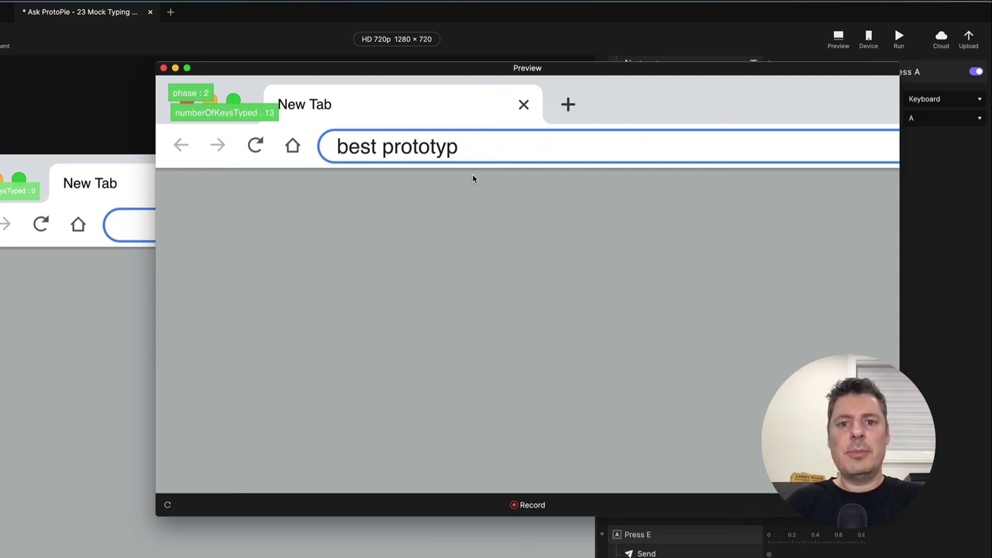
pyautogui.press('BackSpace')
pyautogui.press('BackSpace')
pyautogui.press('BackSpace')
pyautogui.press('BackSpace')
pyautogui.press('BackSpace')
pyautogui.press('BackSpace')
pyautogui.press('BackSpace')
pyautogui.press('BackSpace')
pyautogui.press('BackSpace')
pyautogui.press('BackSpace')
pyautogui.press('BackSpace')
pyautogui.press('BackSpace')
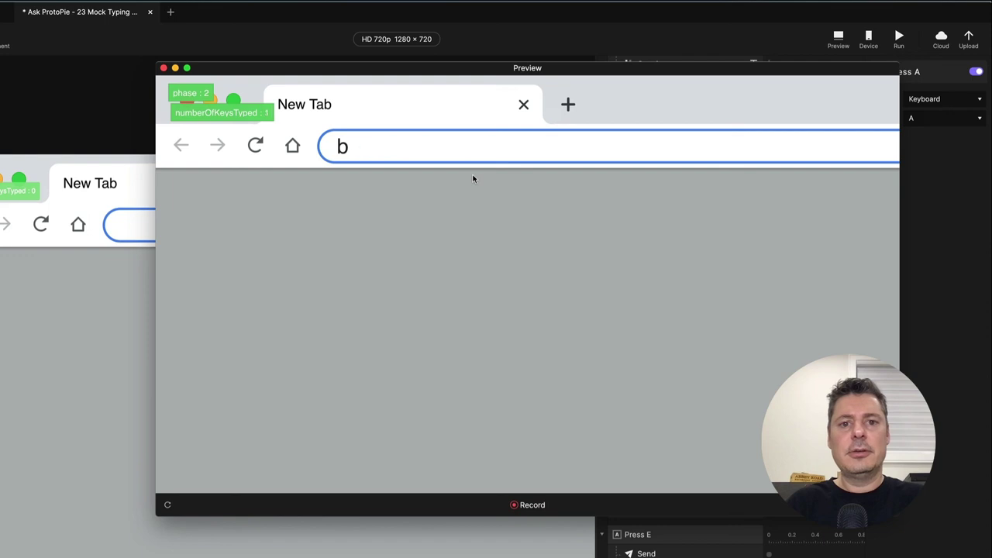
pyautogui.press('BackSpace')
pyautogui.write('https://protopie.io')
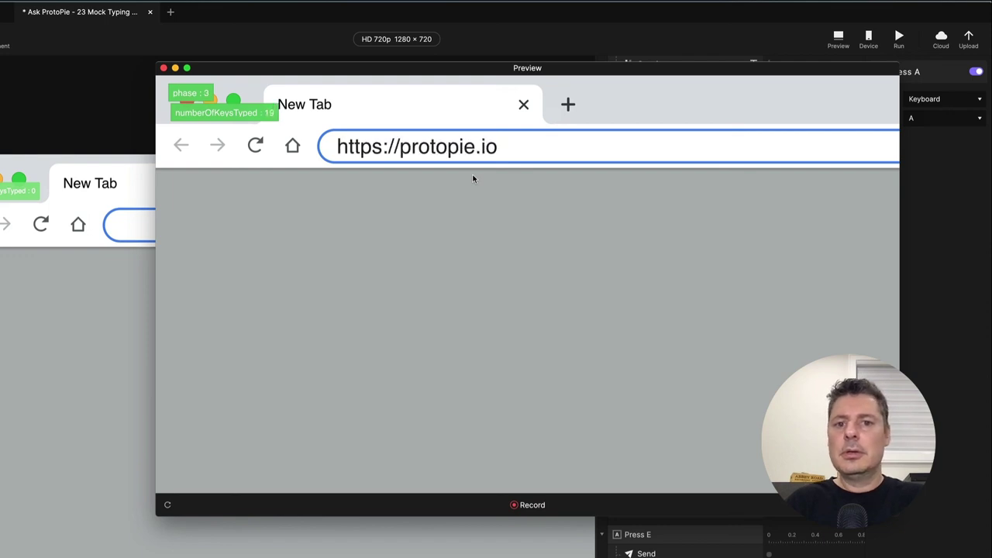
pyautogui.press('Return')
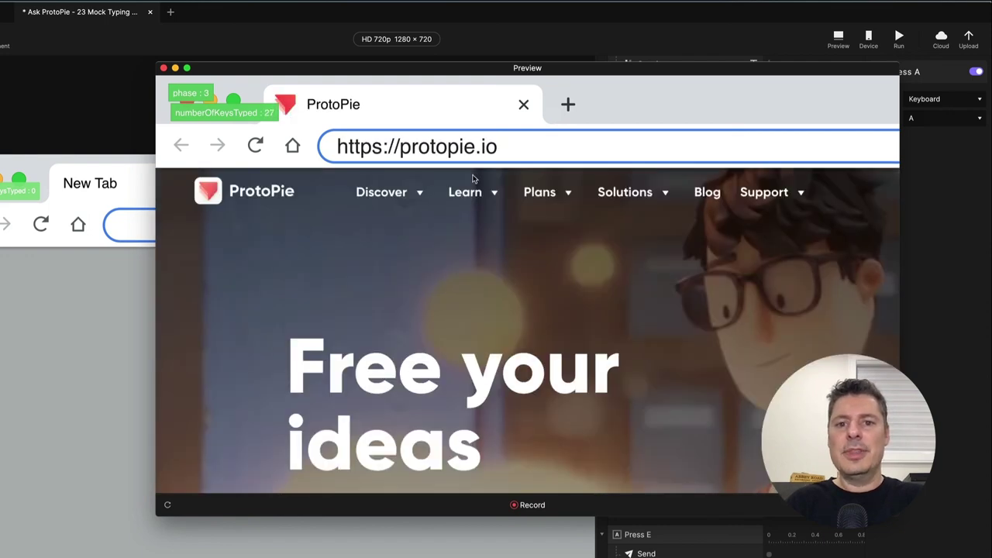